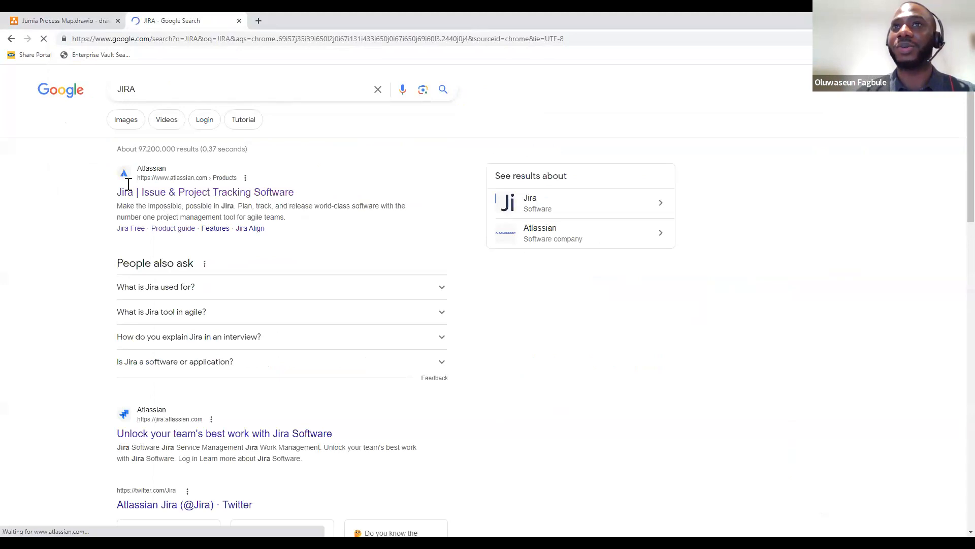
- Open the jira.atlassian.com page from the search results and accept all cookies
scroll(205, 305, down, 4)
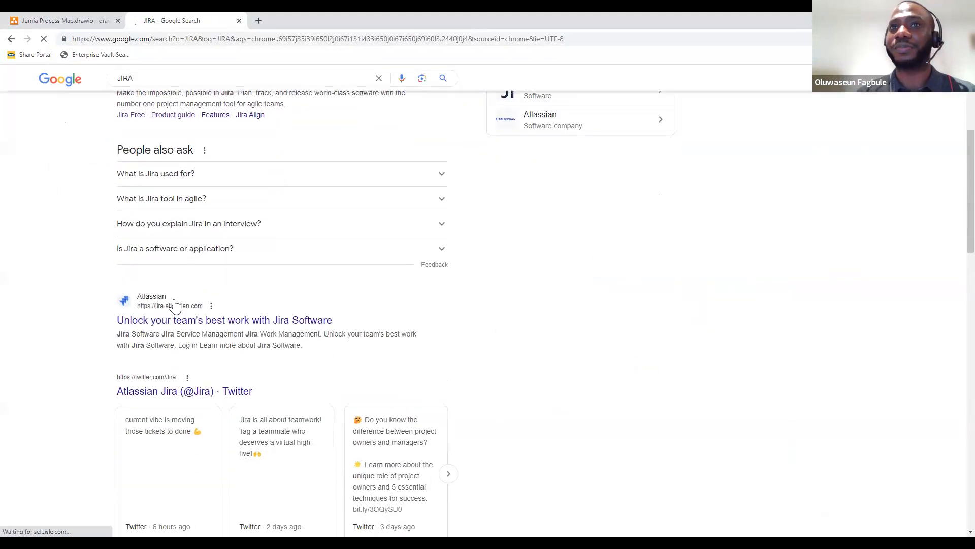
scroll(206, 335, down, 3)
scroll(204, 335, down, 1)
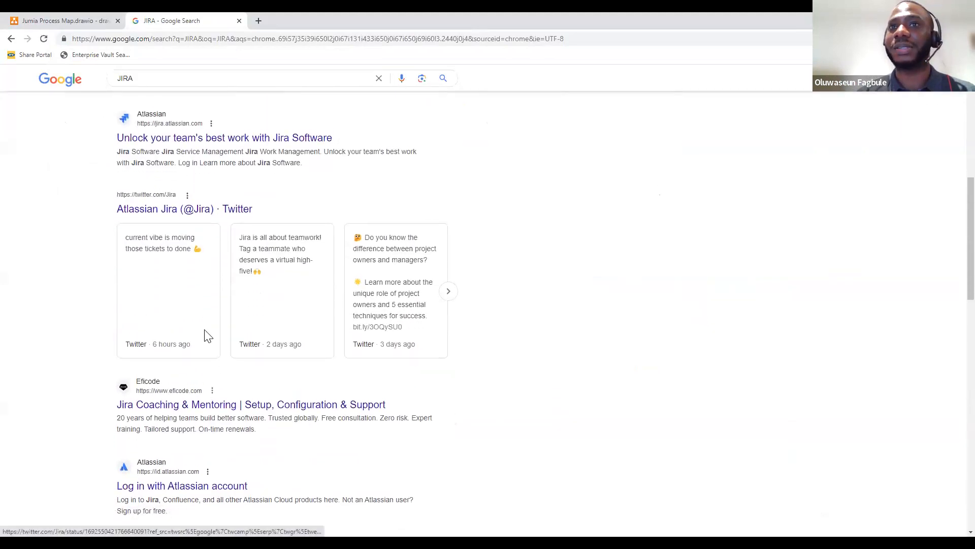
scroll(193, 315, up, 2)
click(150, 235)
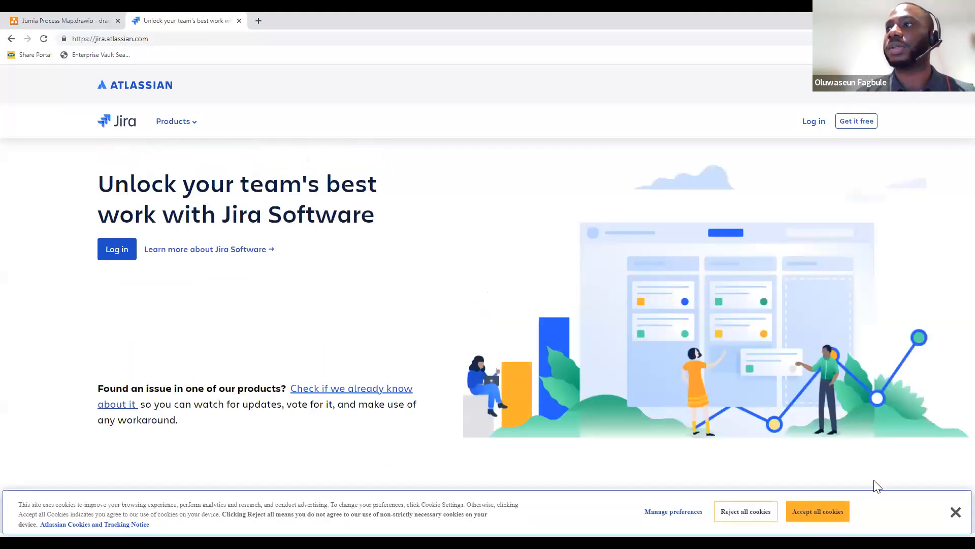
click(837, 511)
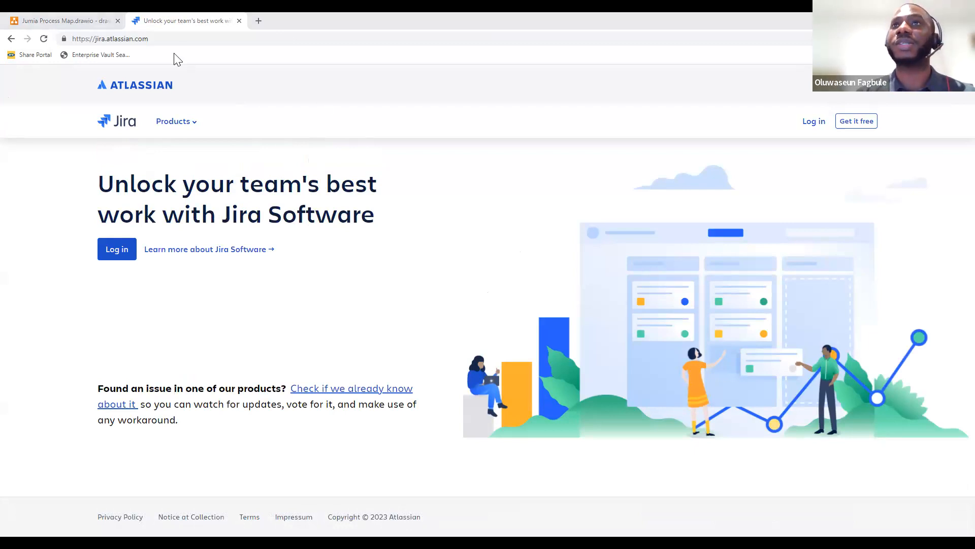
click(185, 44)
text(https://www.atlassian.com/software/jira/free)
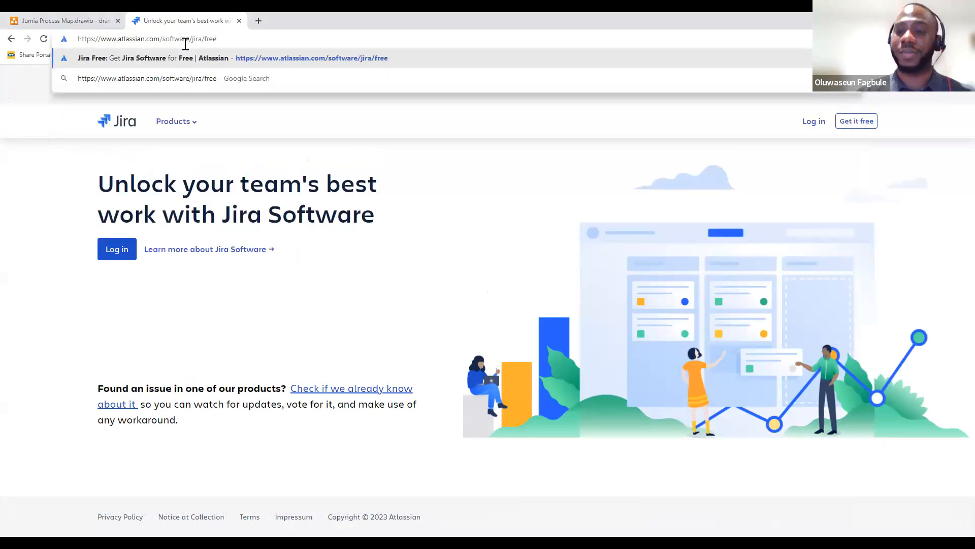
key(Return)
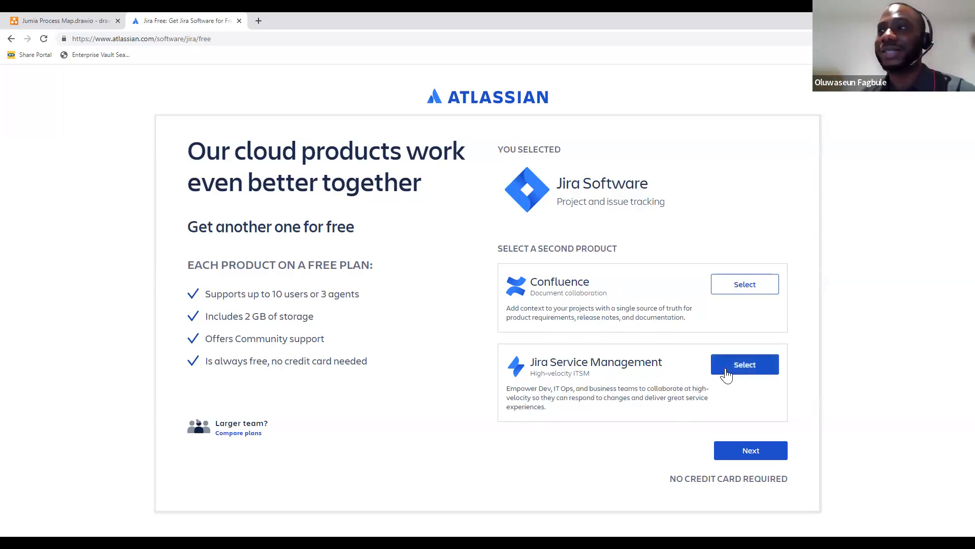
click(741, 374)
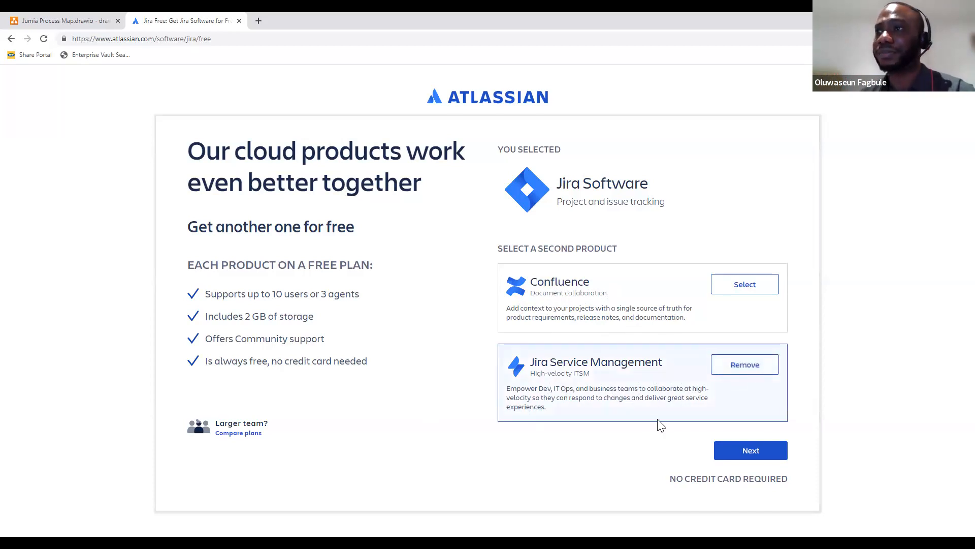
click(735, 460)
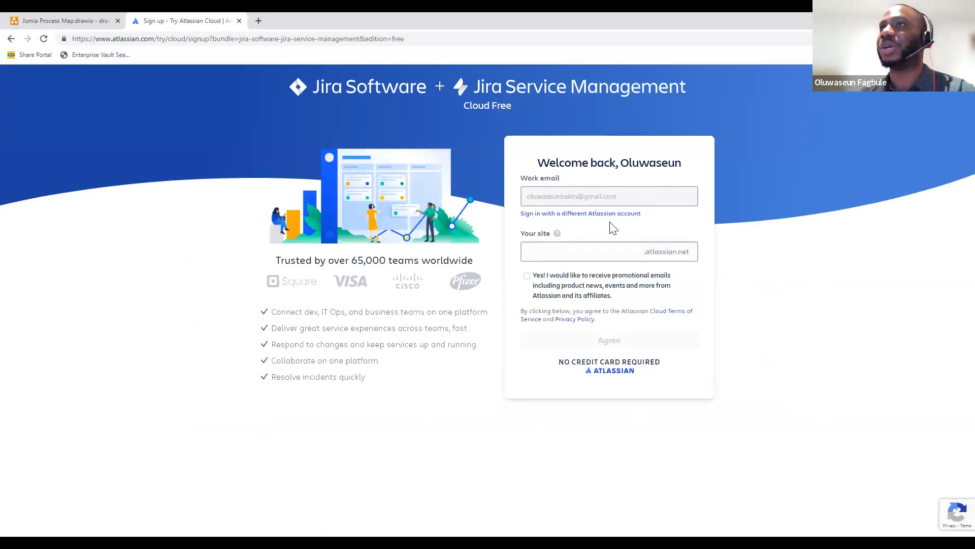
click(563, 249)
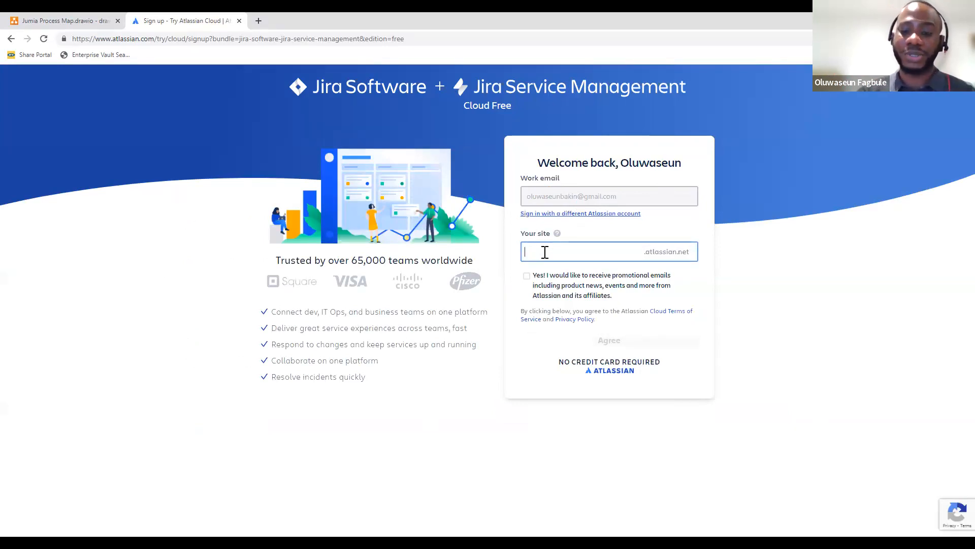
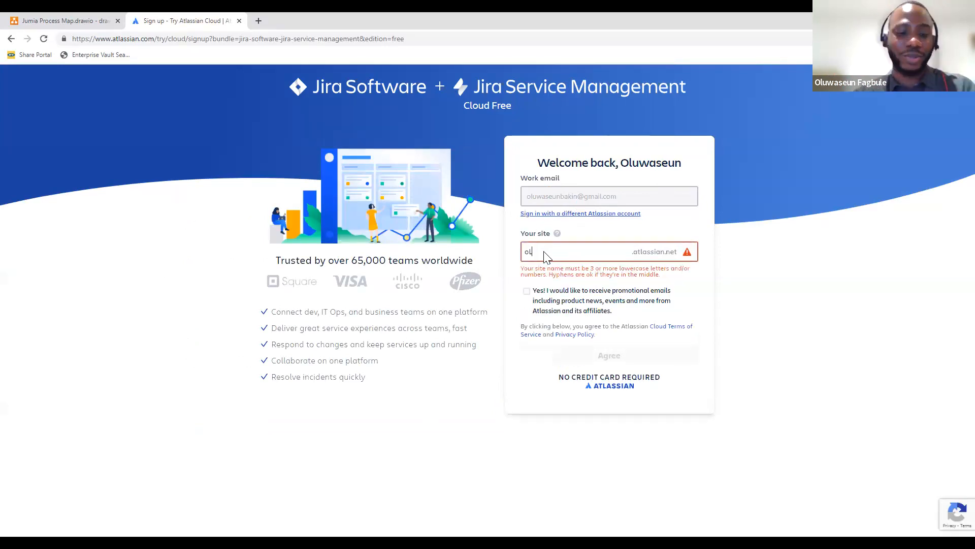
key(BackSpace)
key(BackSpace)
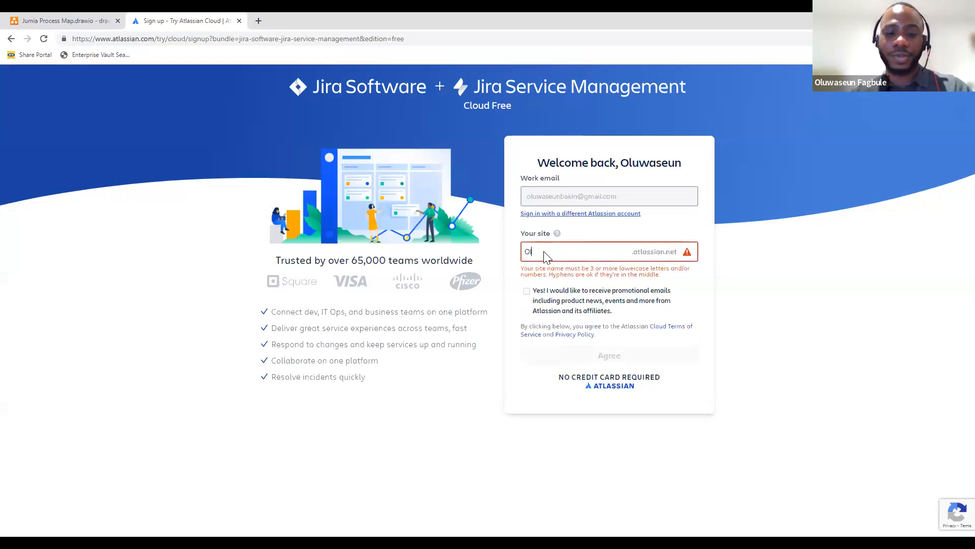
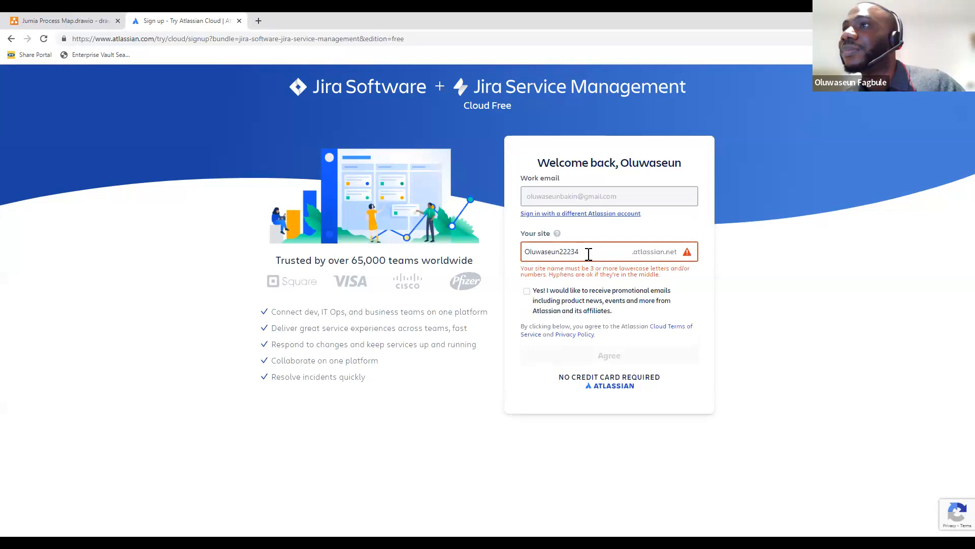
key(BackSpace)
key(BackSpace)
key(BackSpace)
key(BackSpace)
key(BackSpace)
key(BackSpace)
key(BackSpace)
key(BackSpace)
key(BackSpace)
key(BackSpace)
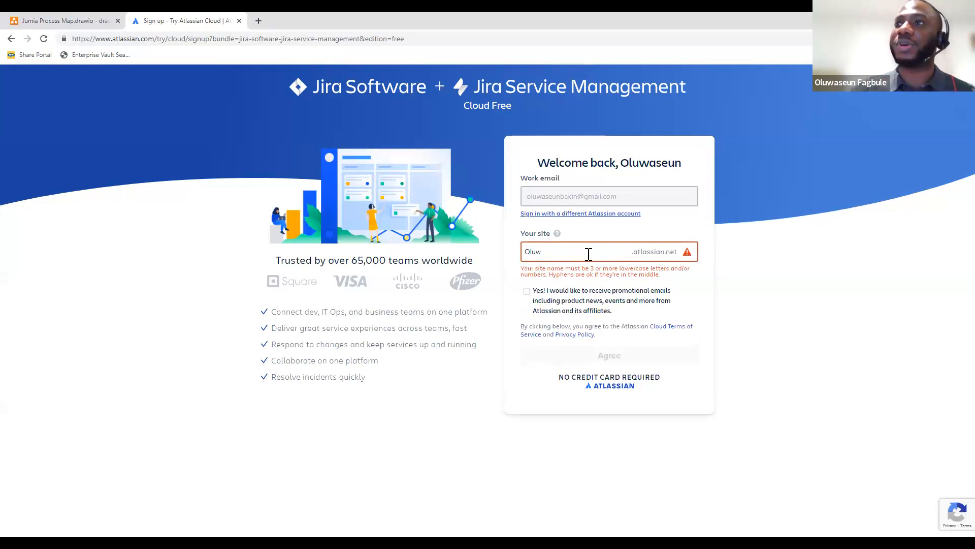
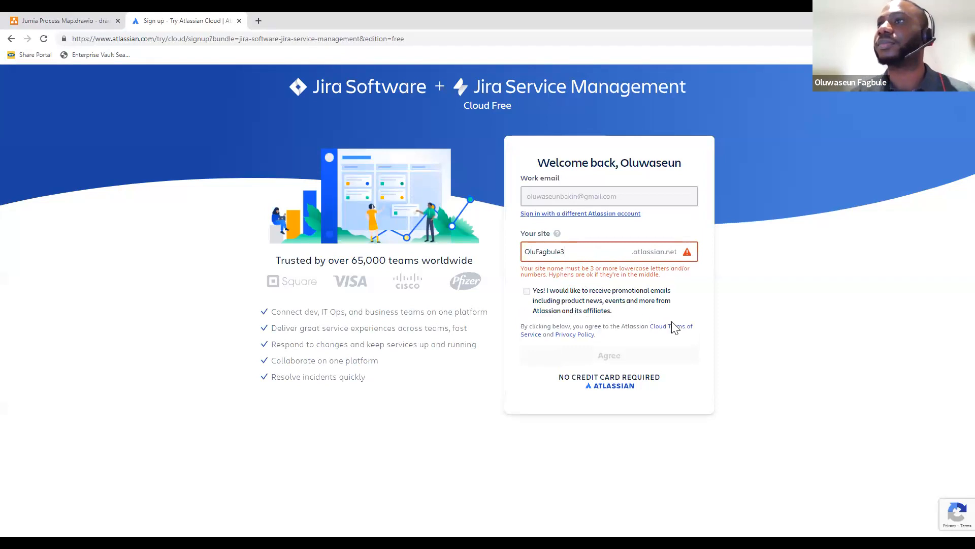
click(670, 325)
click(200, 20)
click(568, 248)
text(3)
click(584, 250)
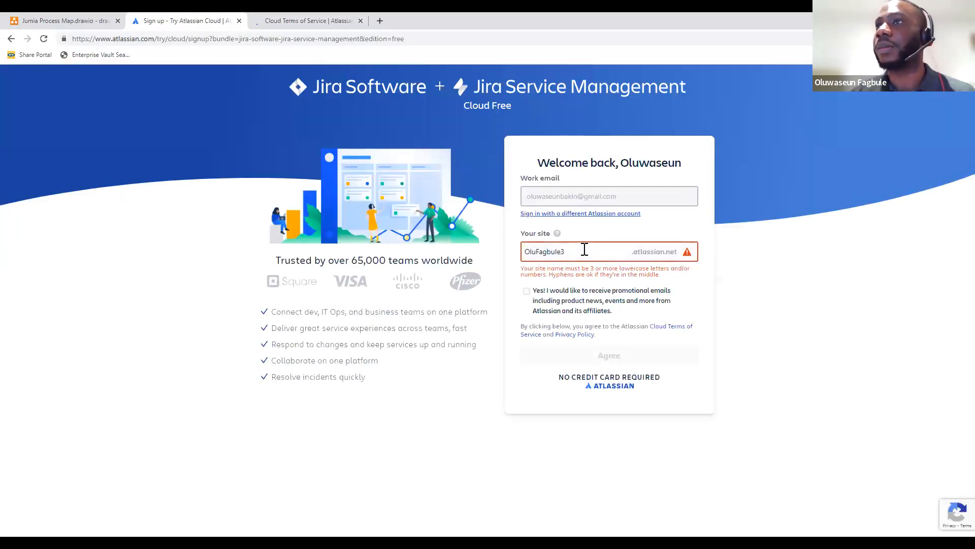
key(BackSpace)
key(BackSpace)
key(BackSpace)
key(BackSpace)
key(BackSpace)
key(BackSpace)
key(BackSpace)
key(BackSpace)
key(BackSpace)
key(BackSpace)
key(BackSpace)
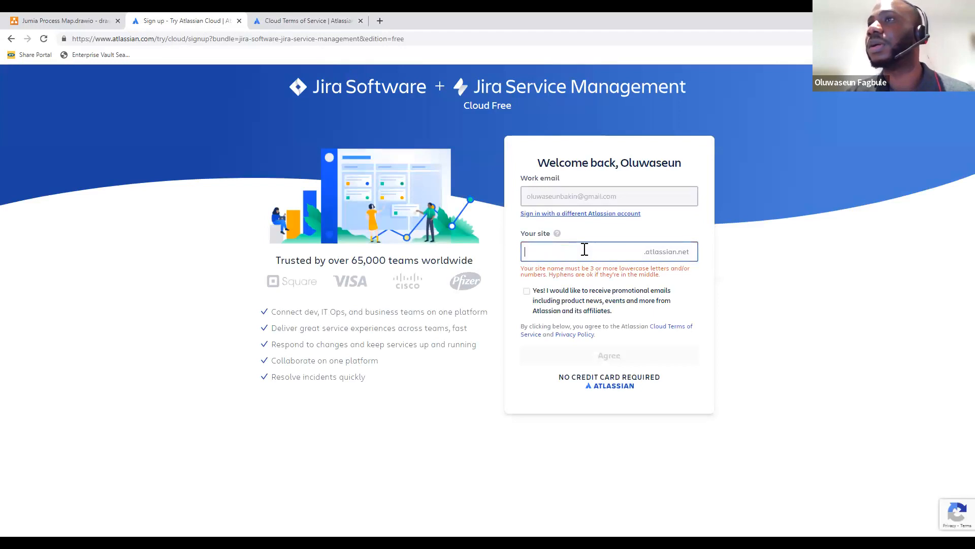
- Reload the sign-up page and enter the account holder's capitalised full name followed by 222 as the site name
click(43, 39)
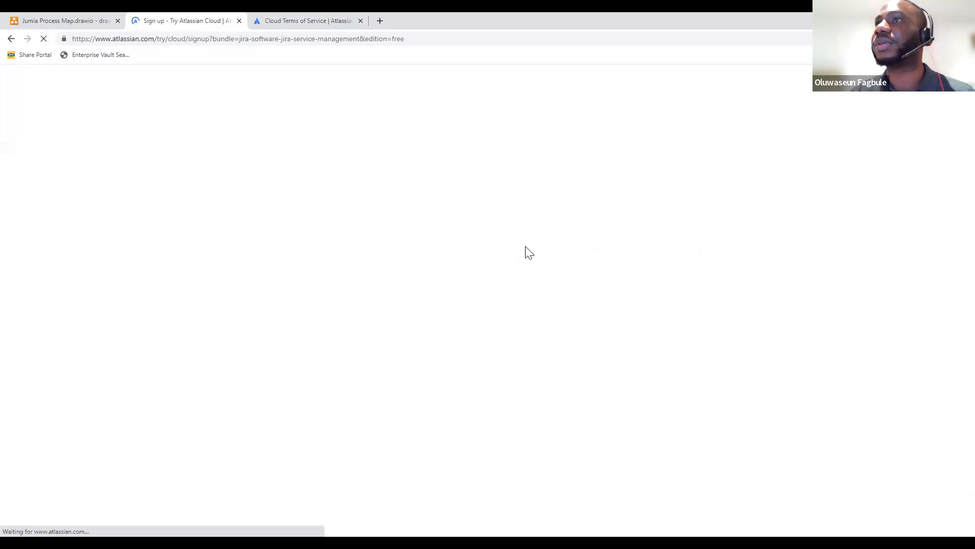
click(542, 259)
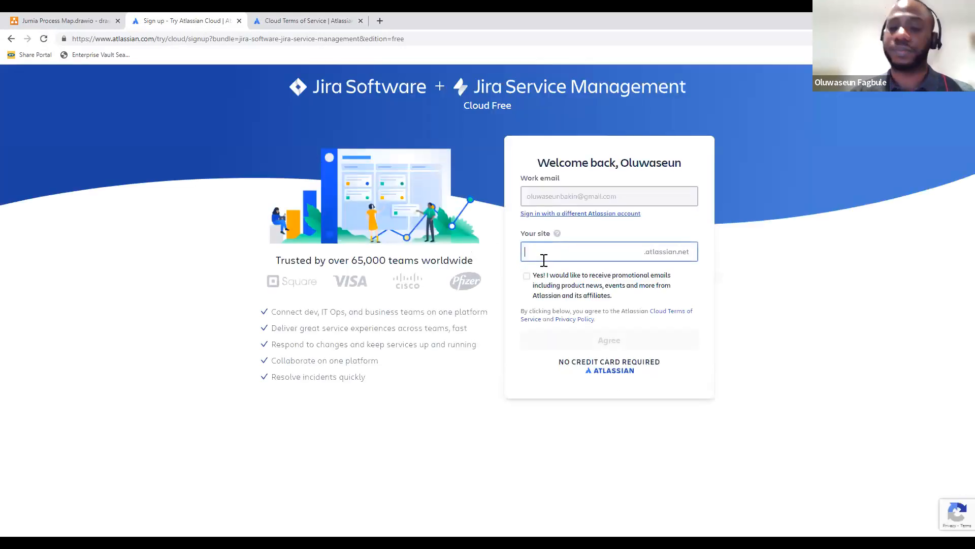
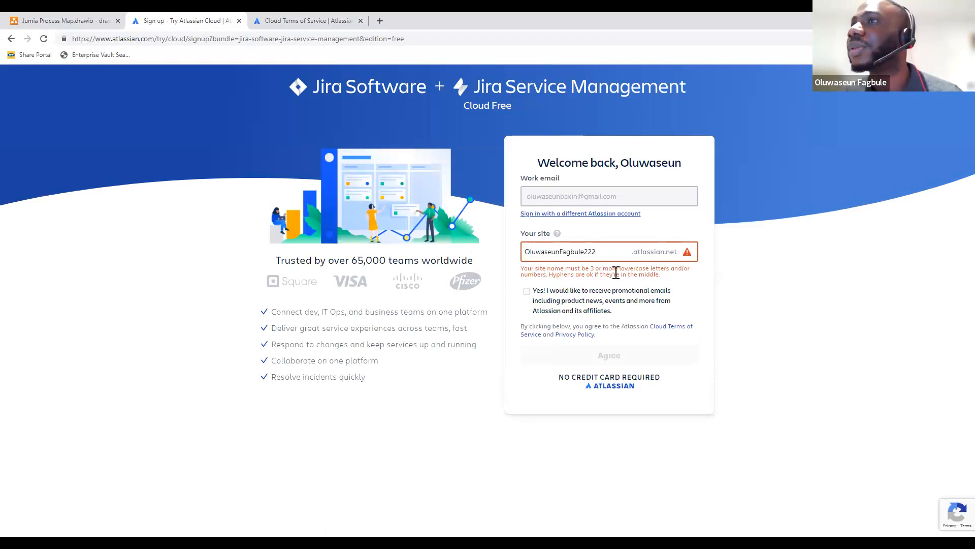
- Change the site name to the account holder's lowercase first name followed by 223 and agree to the terms
click(530, 252)
key(BackSpace)
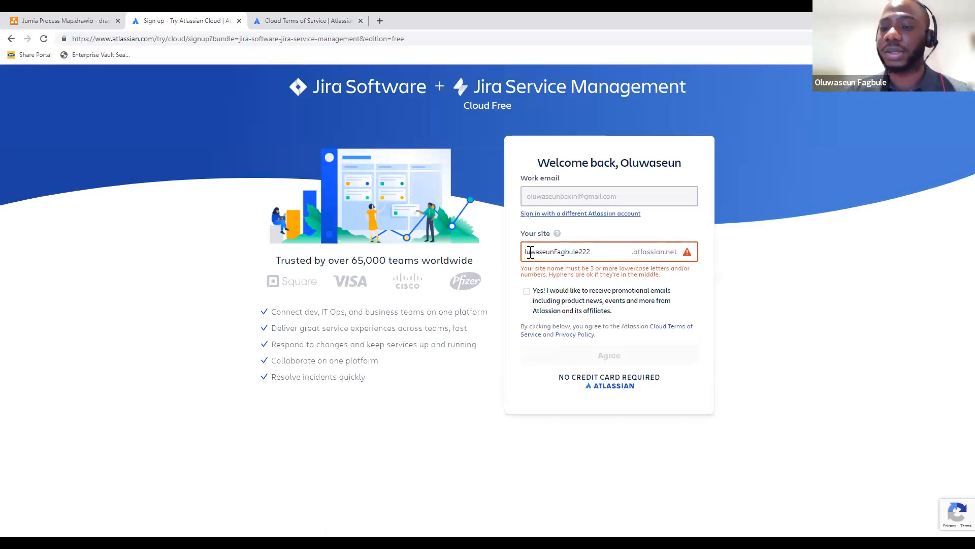
text(o)
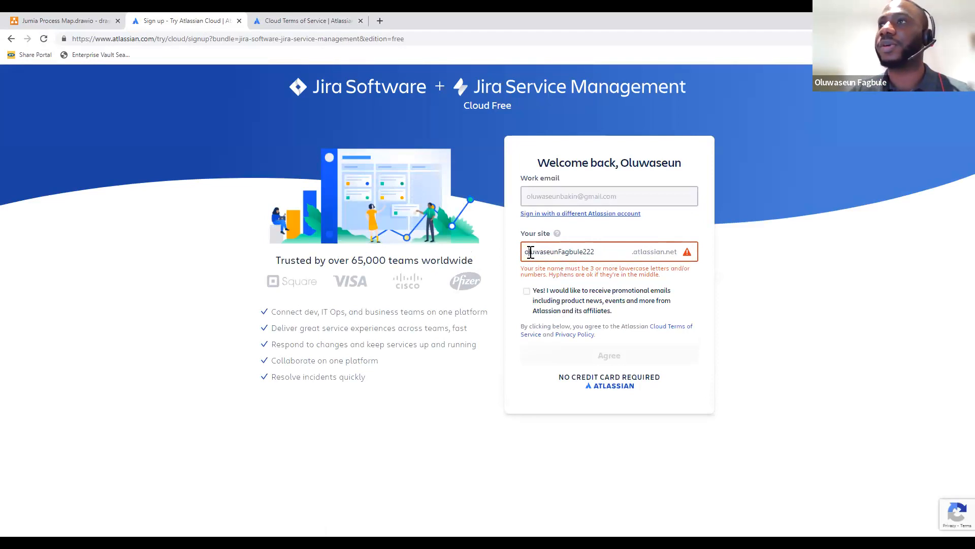
click(602, 253)
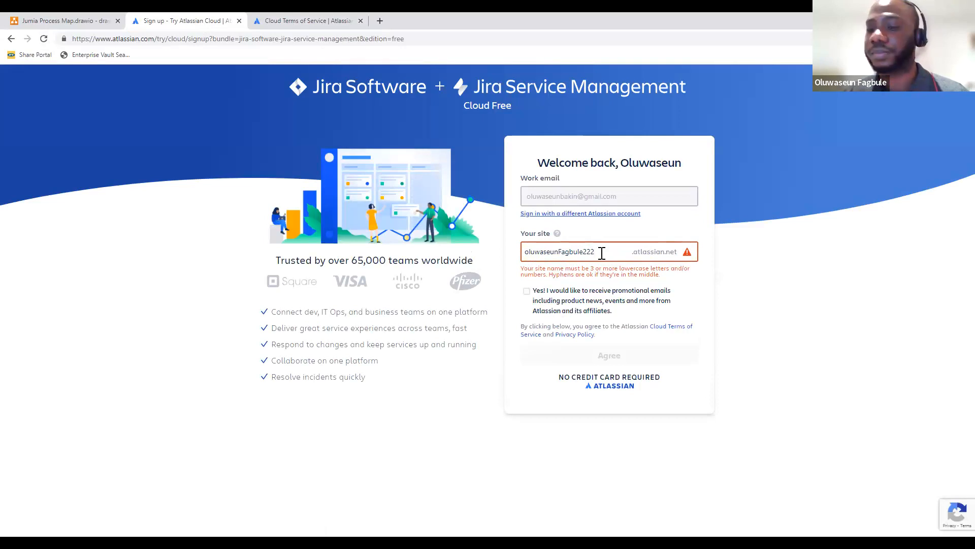
key(BackSpace)
key(BackSpace)
key(BackSpace)
key(BackSpace)
key(BackSpace)
key(BackSpace)
key(BackSpace)
key(BackSpace)
key(BackSpace)
key(BackSpace)
key(BackSpace)
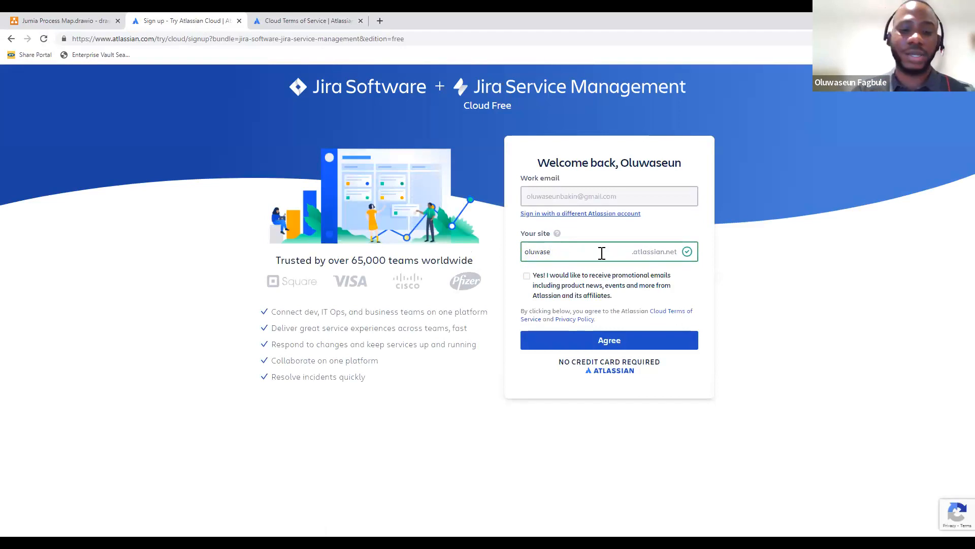
text(un)
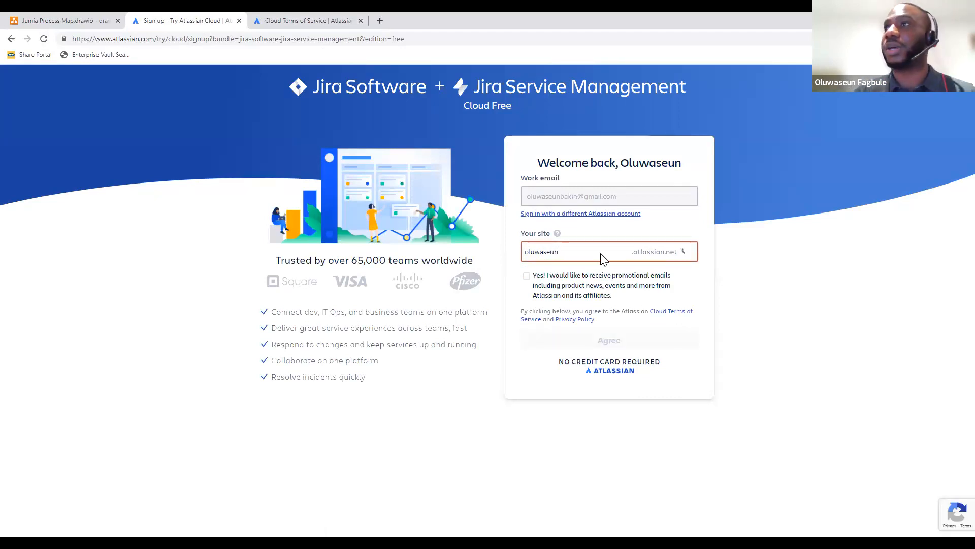
text(22)
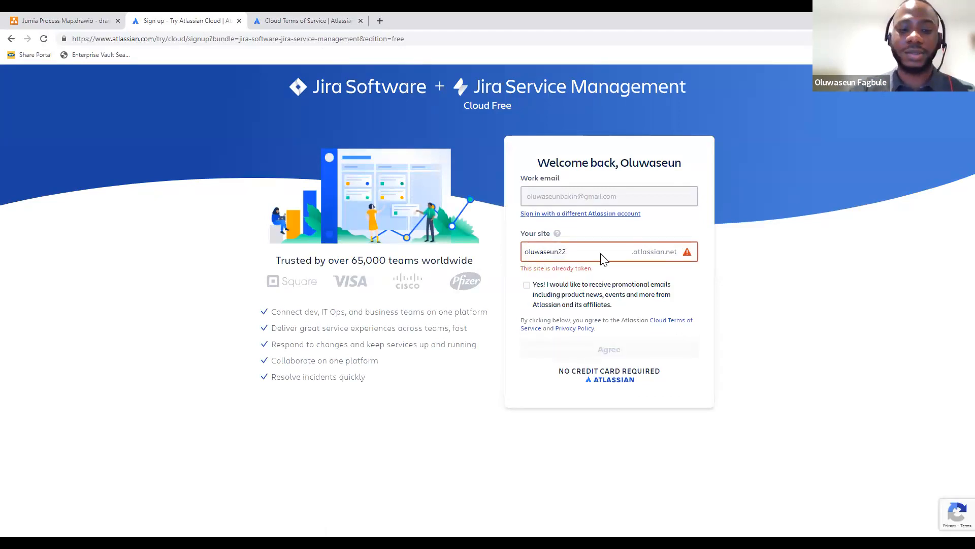
text(3)
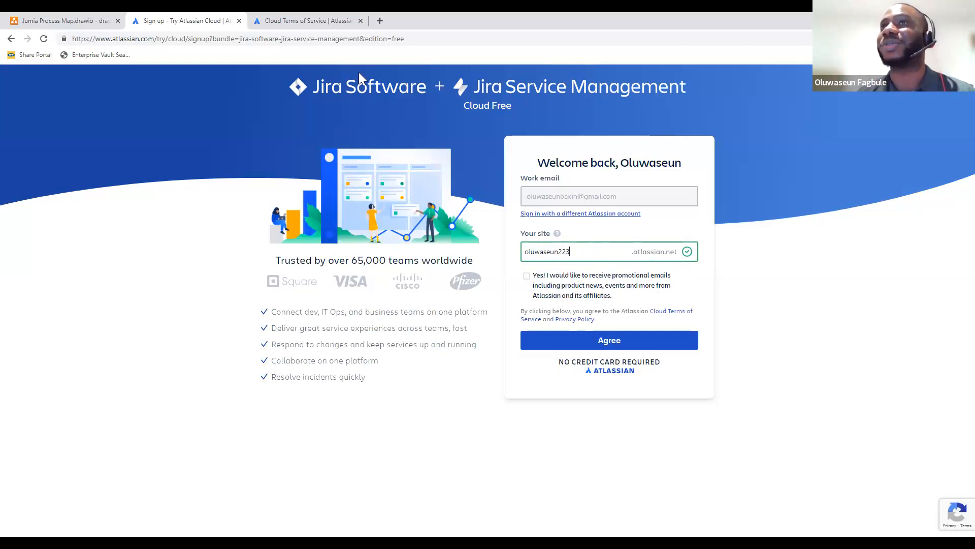
click(593, 348)
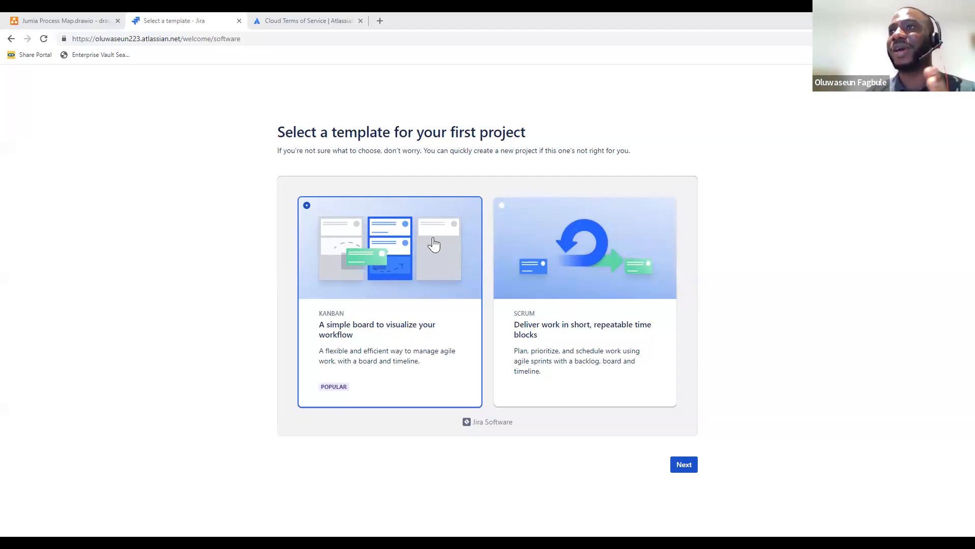
- Choose the Scrum template for the first project and name the project Havannah 10alytics
click(571, 347)
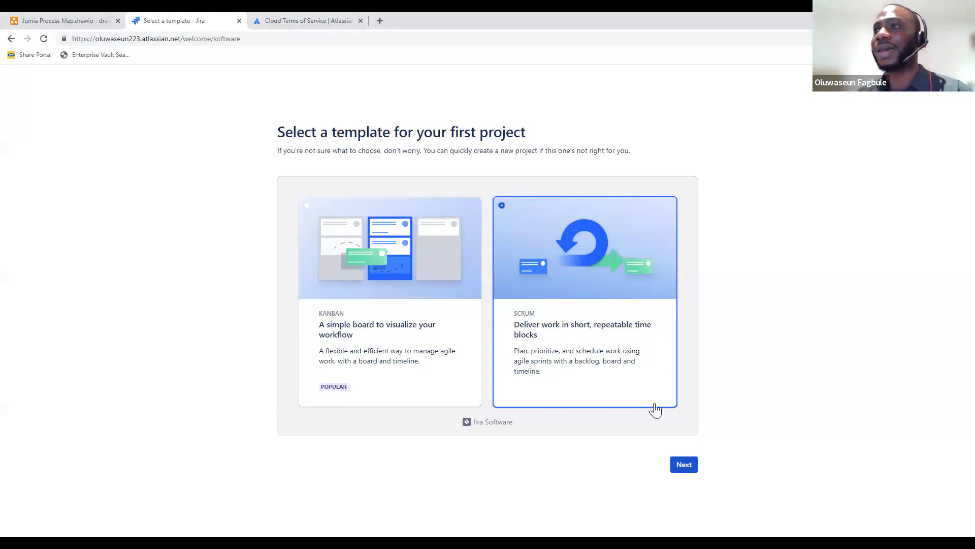
click(682, 464)
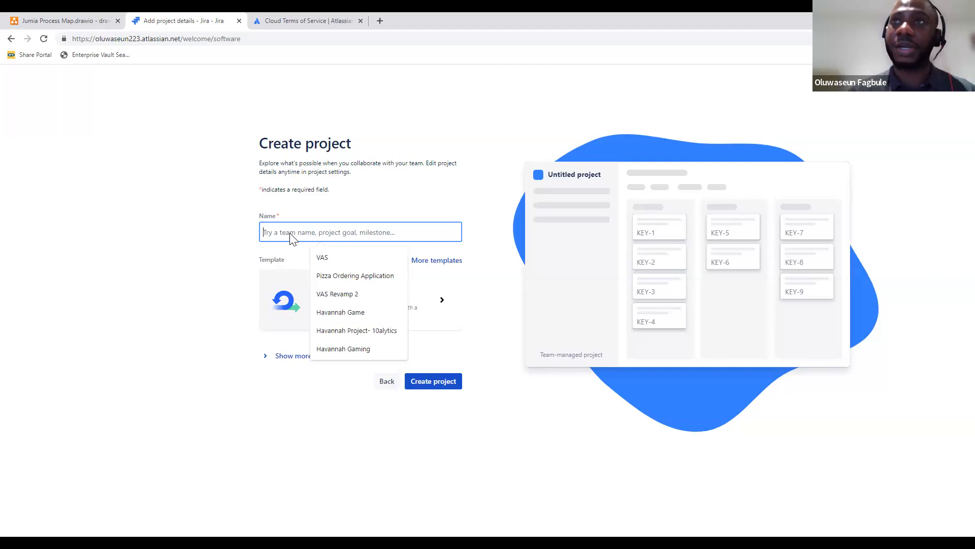
text(Havannah)
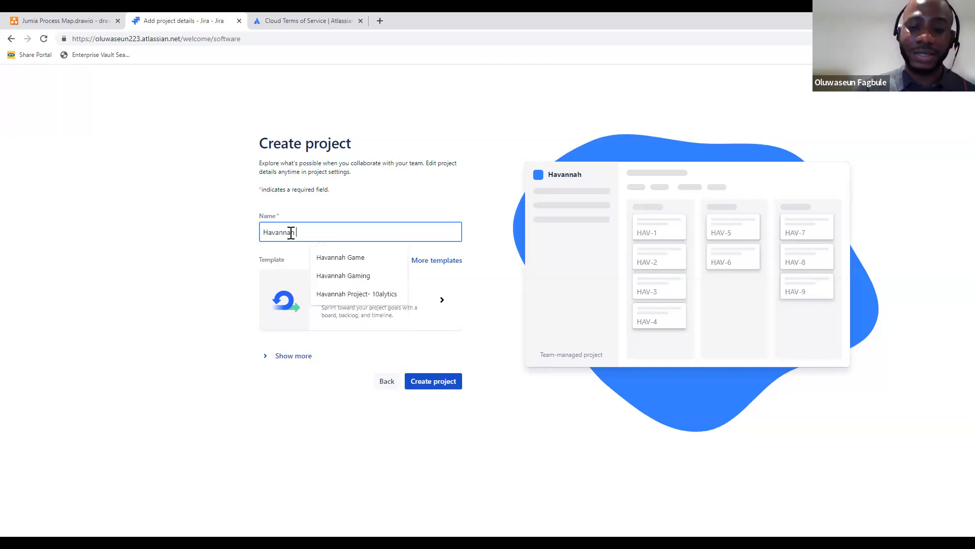
text( !0alytics)
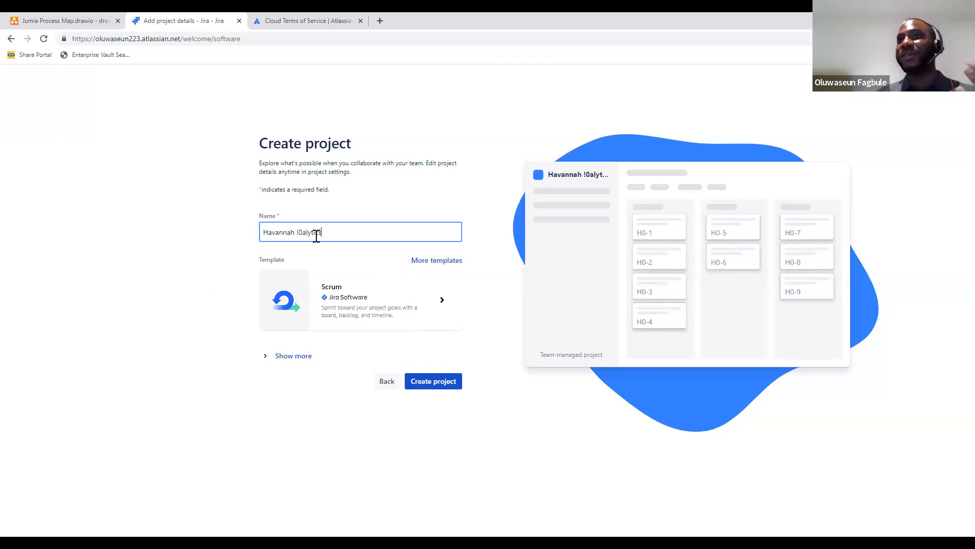
click(298, 232)
key(BackSpace)
text(1)
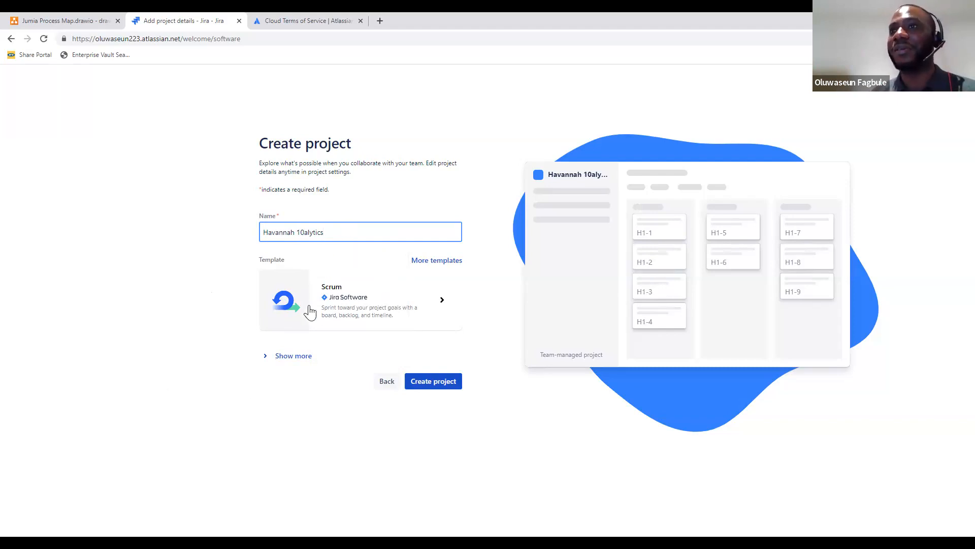
- Create the project and get past its onboarding by skipping tool selection, exploring without the tour and minimising the Quickstart guide
click(445, 382)
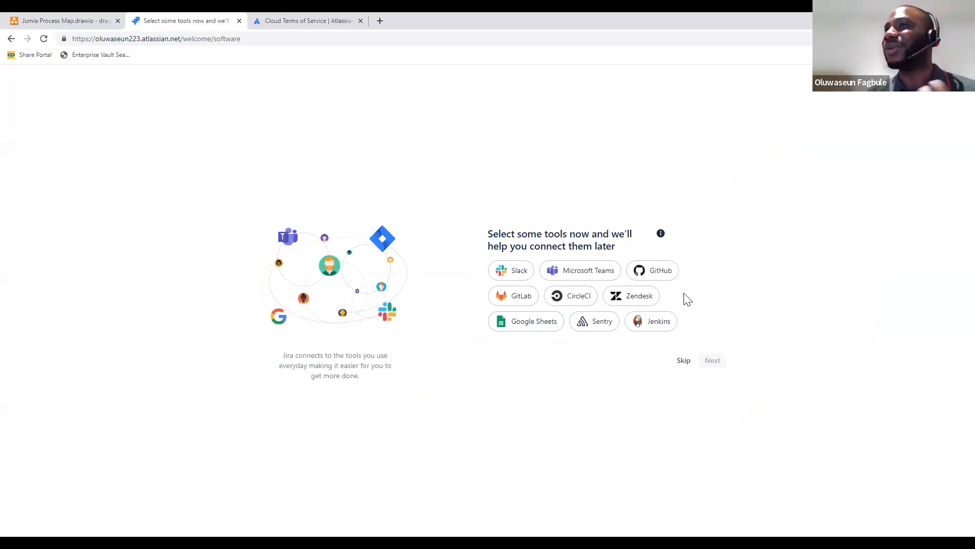
click(683, 362)
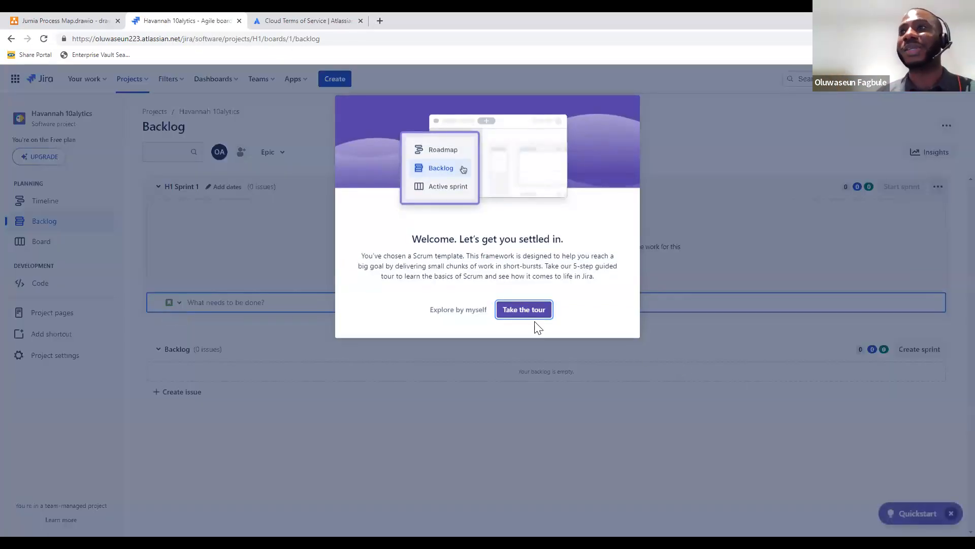
click(457, 311)
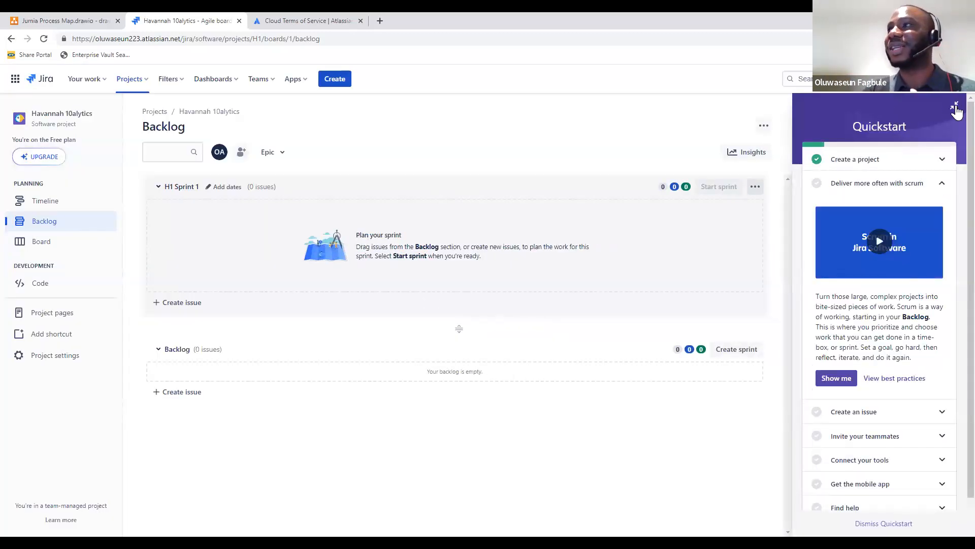
click(956, 108)
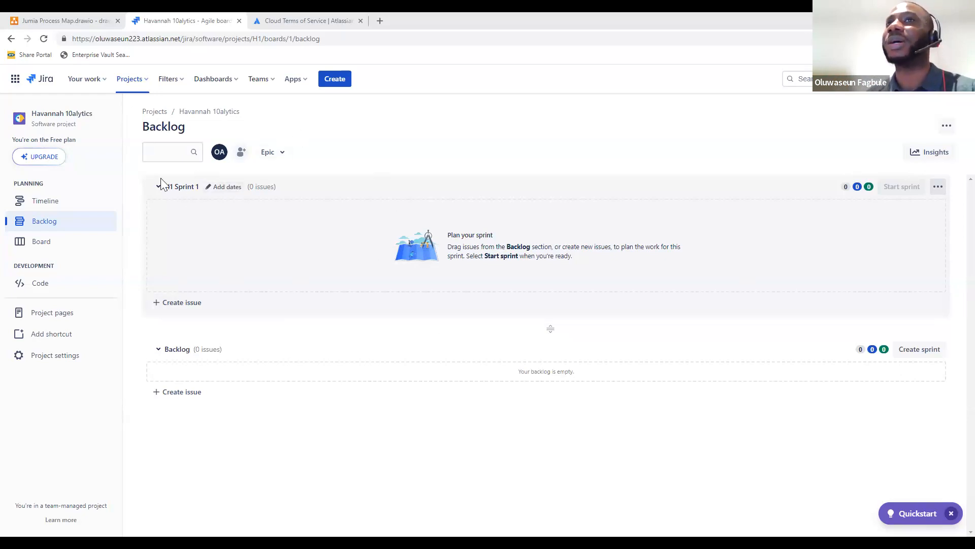
- Look through the options offered under Your work, Projects, Filters, Dashboards, Teams and Apps
click(103, 88)
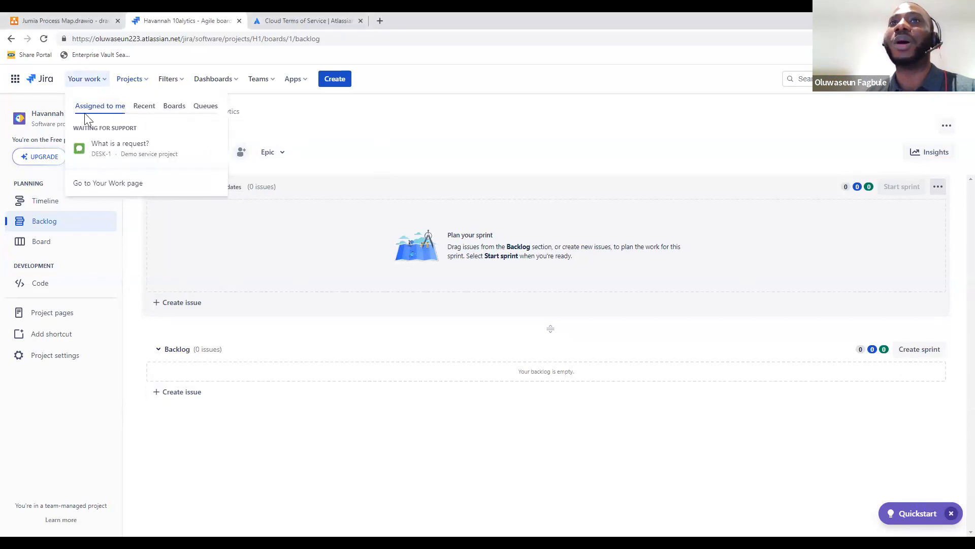
click(146, 90)
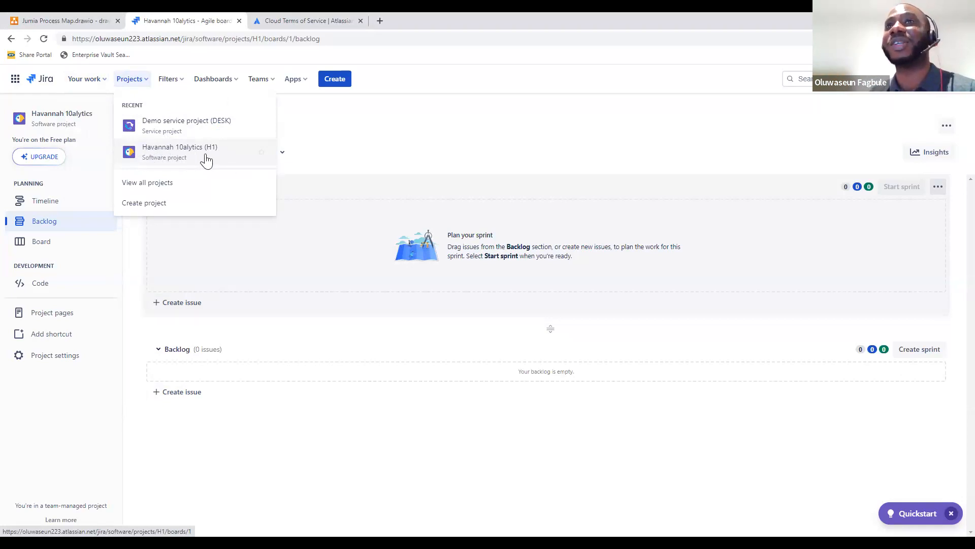
click(178, 83)
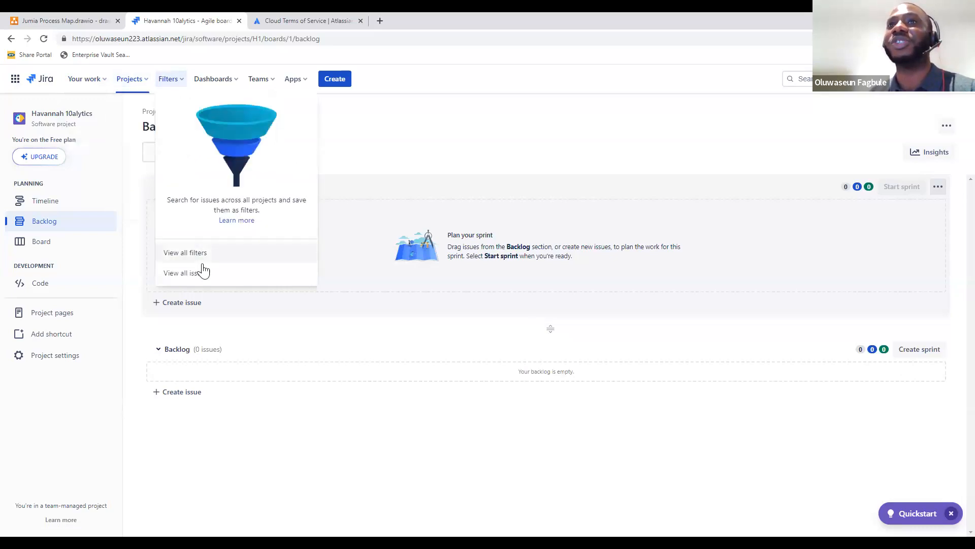
click(234, 84)
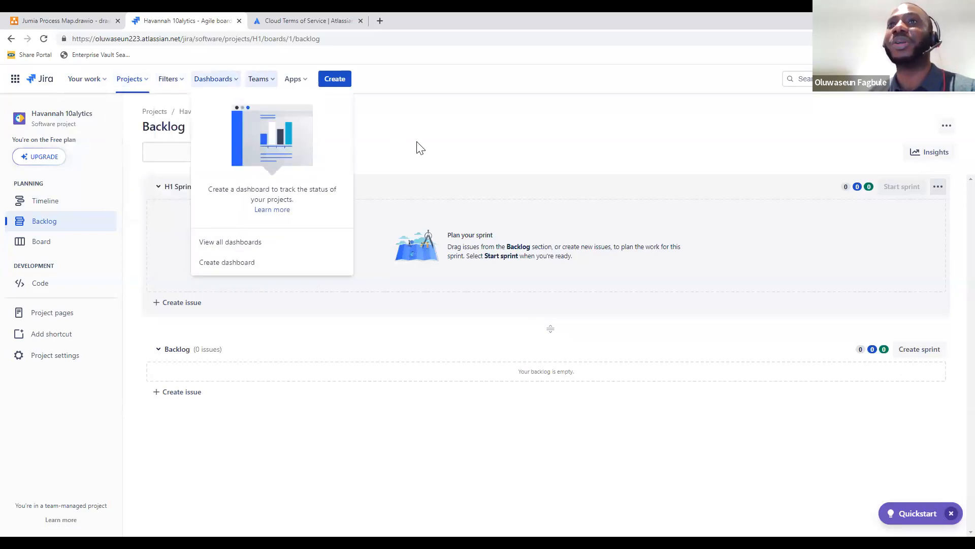
click(268, 82)
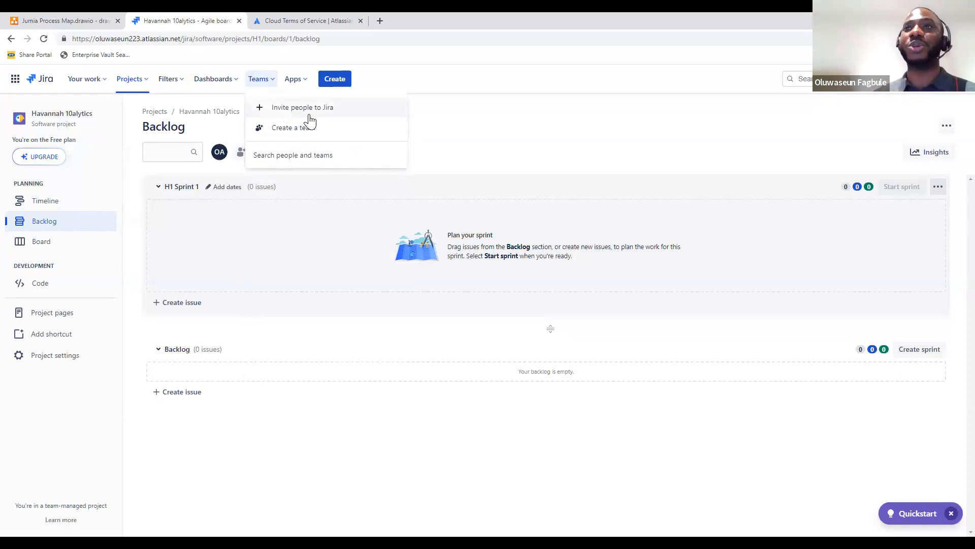
click(306, 87)
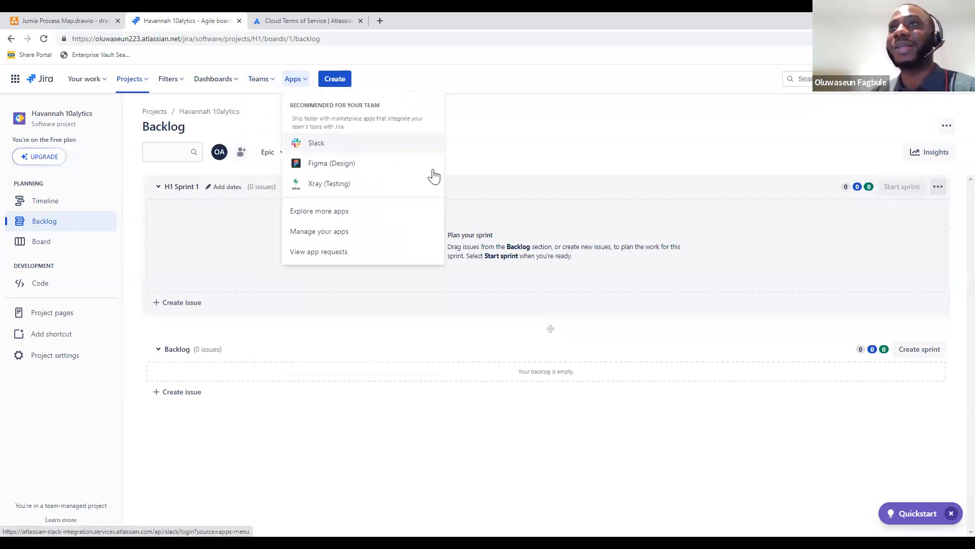
click(536, 174)
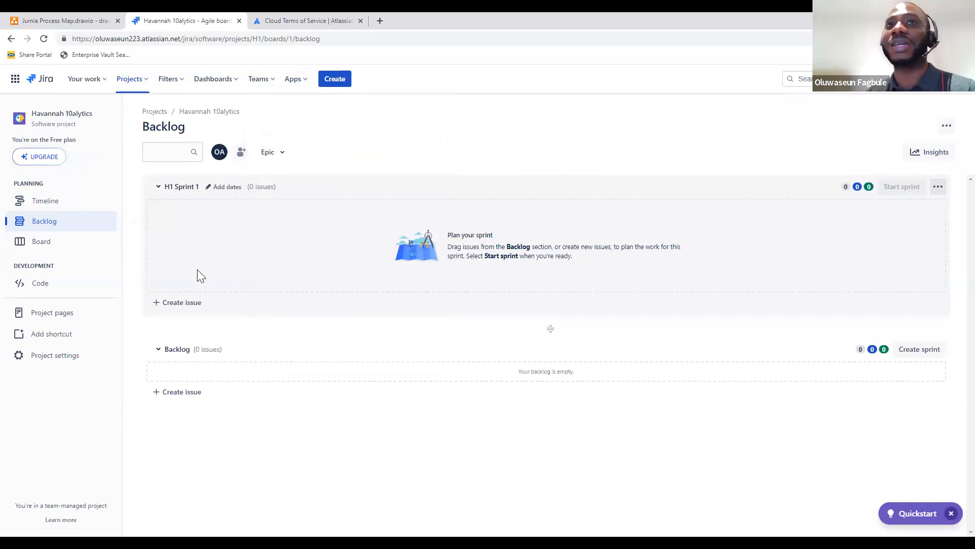
- View the project's timeline and board, and start a new issue in the Backlog section below the sprint
click(54, 208)
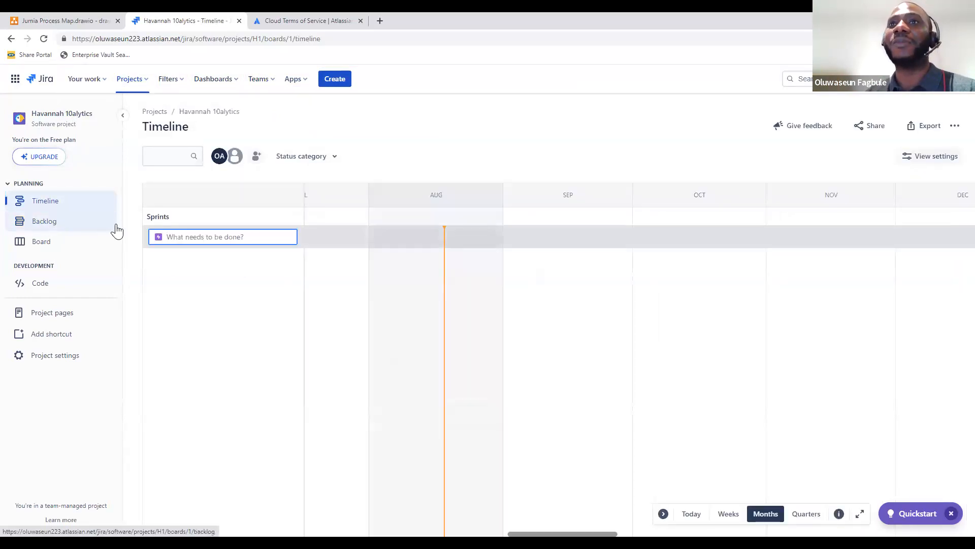
click(61, 228)
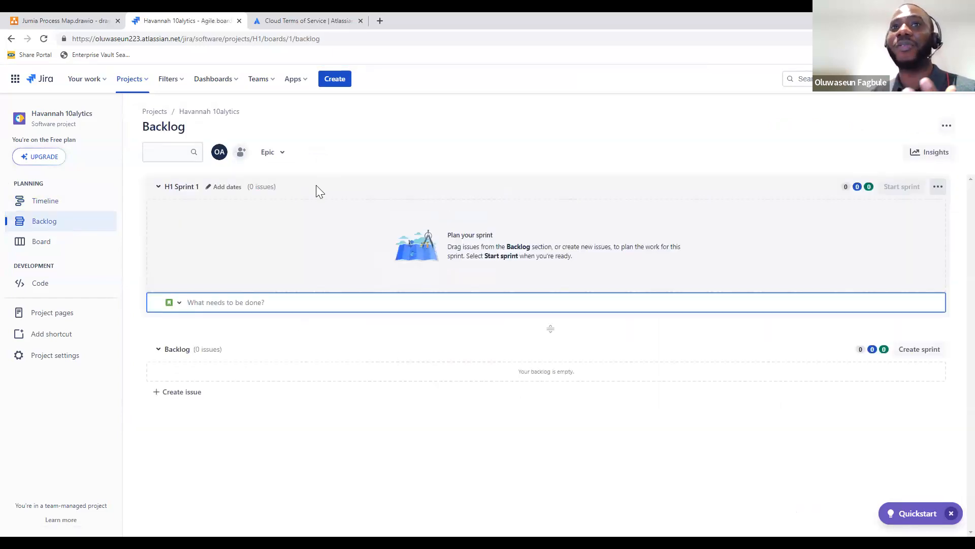
click(49, 243)
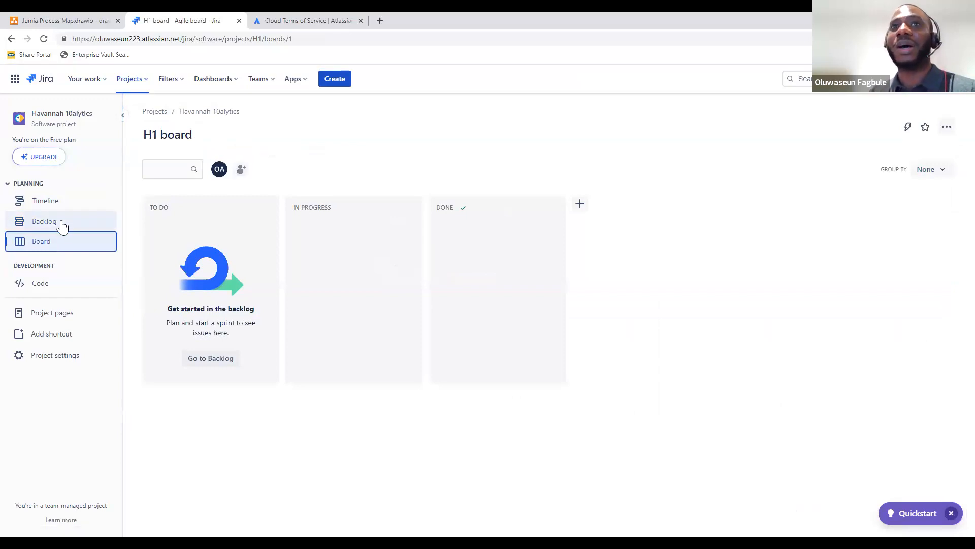
click(41, 227)
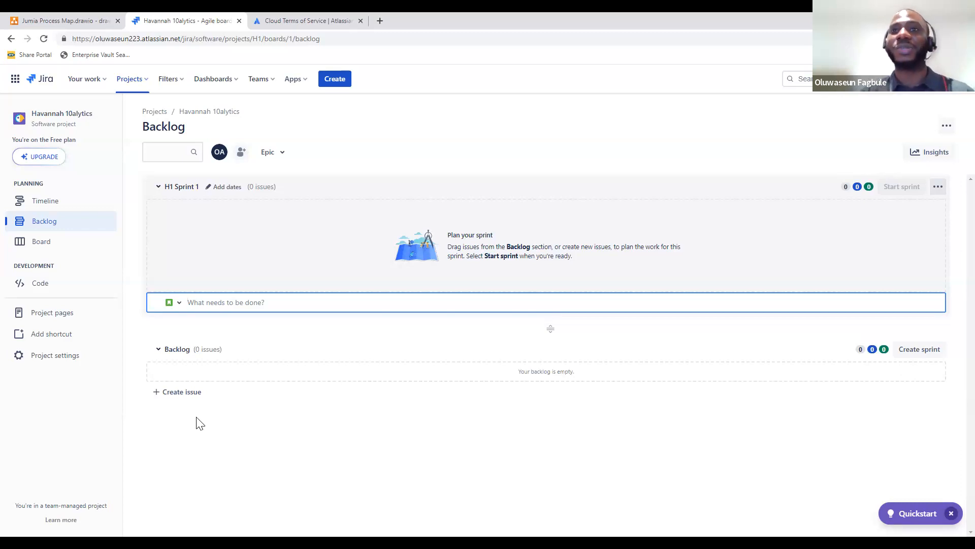
click(166, 394)
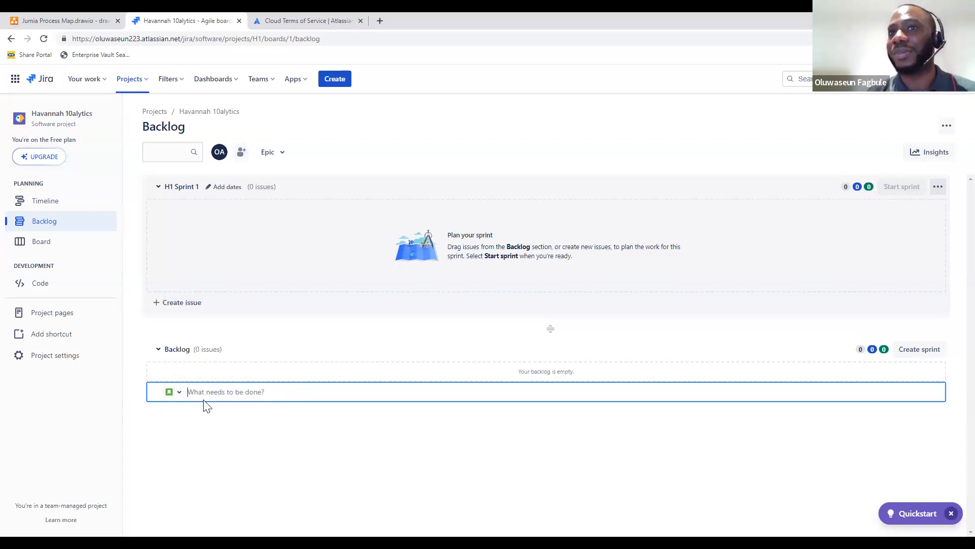
click(179, 393)
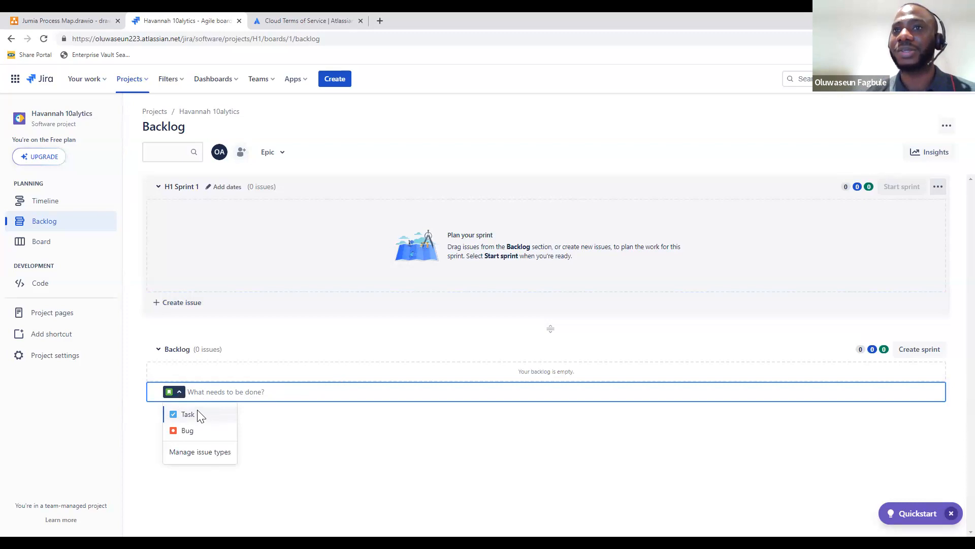
click(311, 453)
click(170, 399)
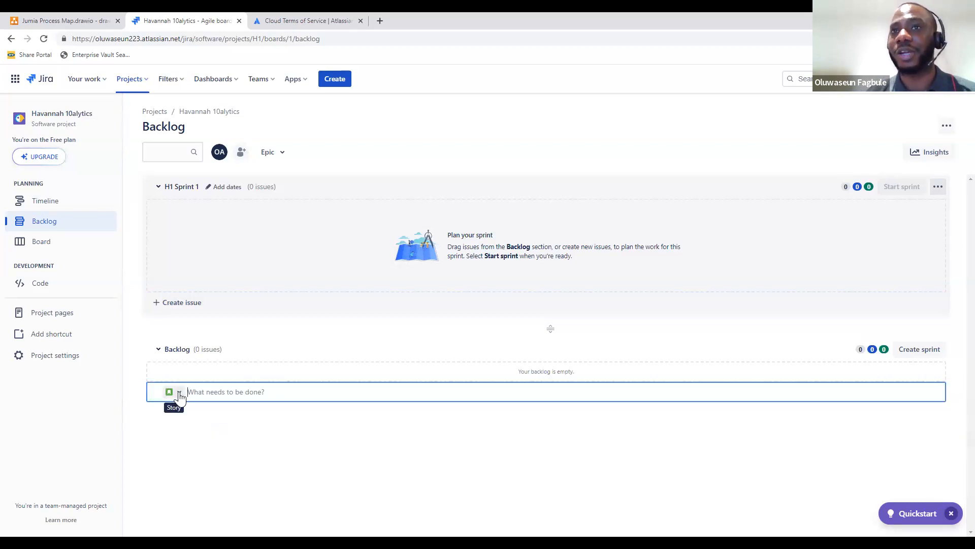
click(179, 394)
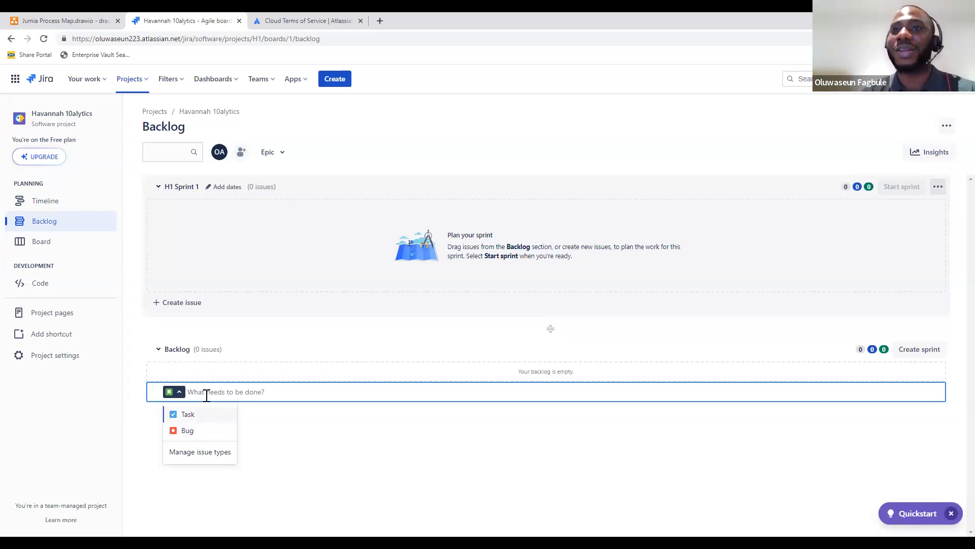
click(185, 432)
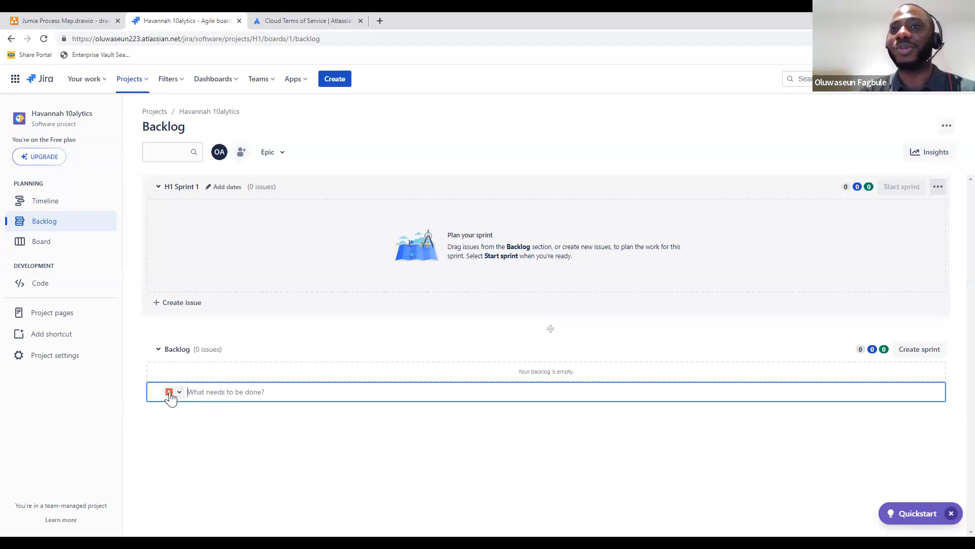
text(Th)
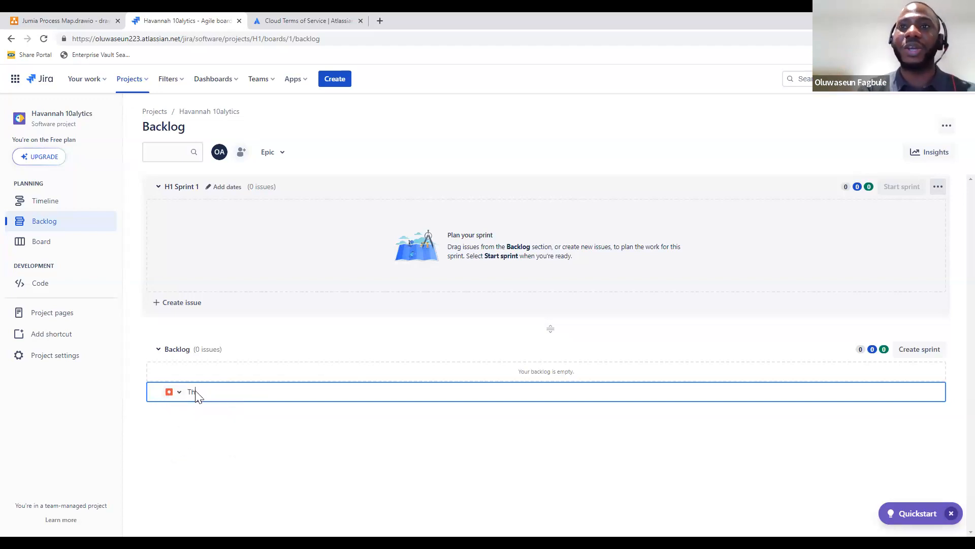
text(i)
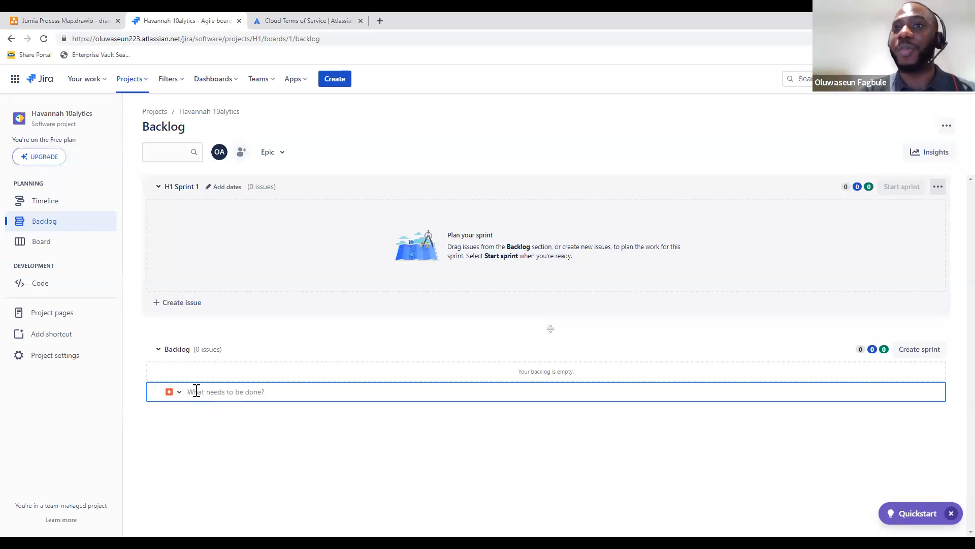
click(179, 395)
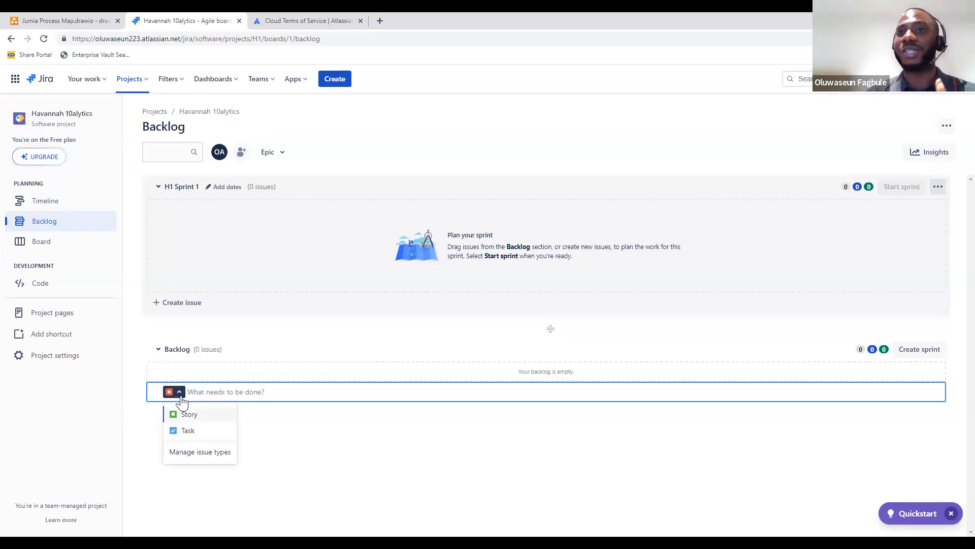
click(189, 414)
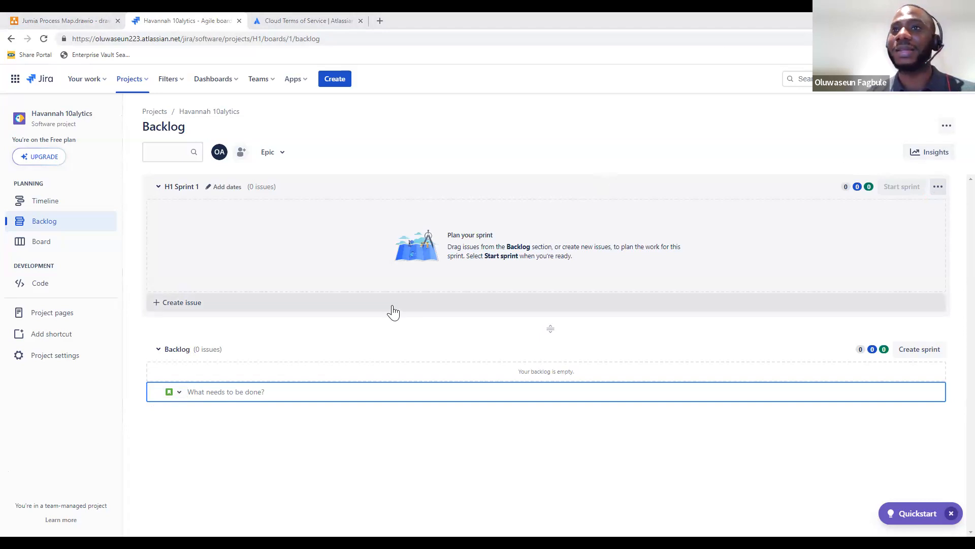
- Add the story "As a Player, I can start a new Game" to the backlog
text(As)
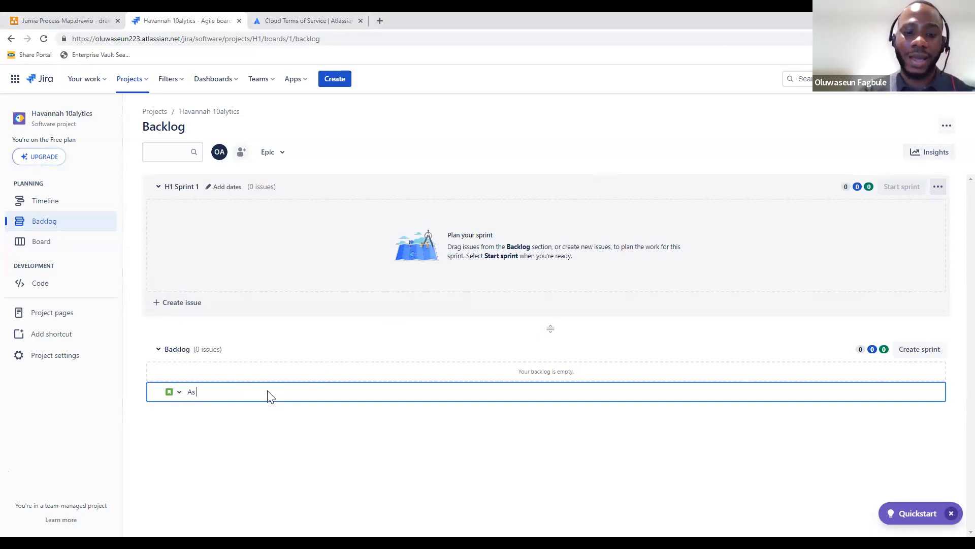
text( a Player,)
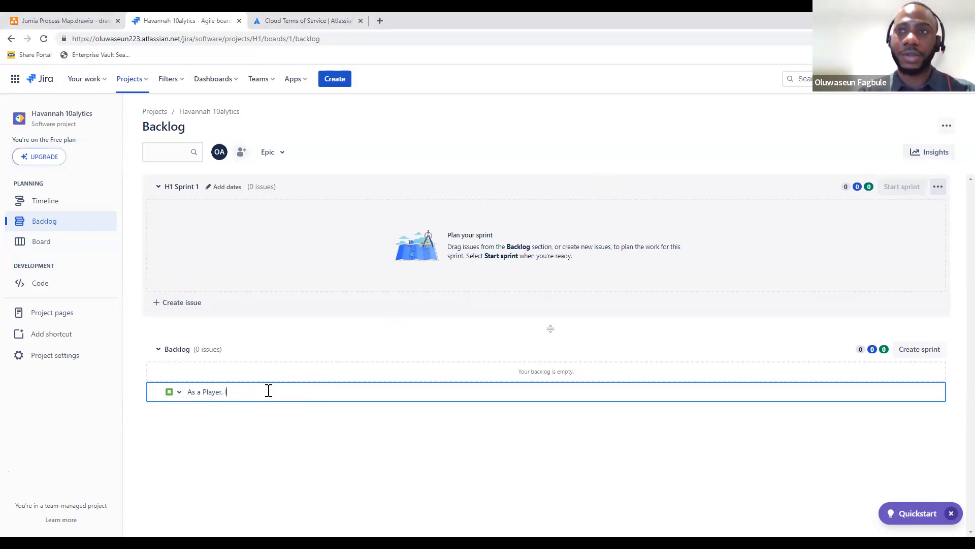
text( I can start a new Game)
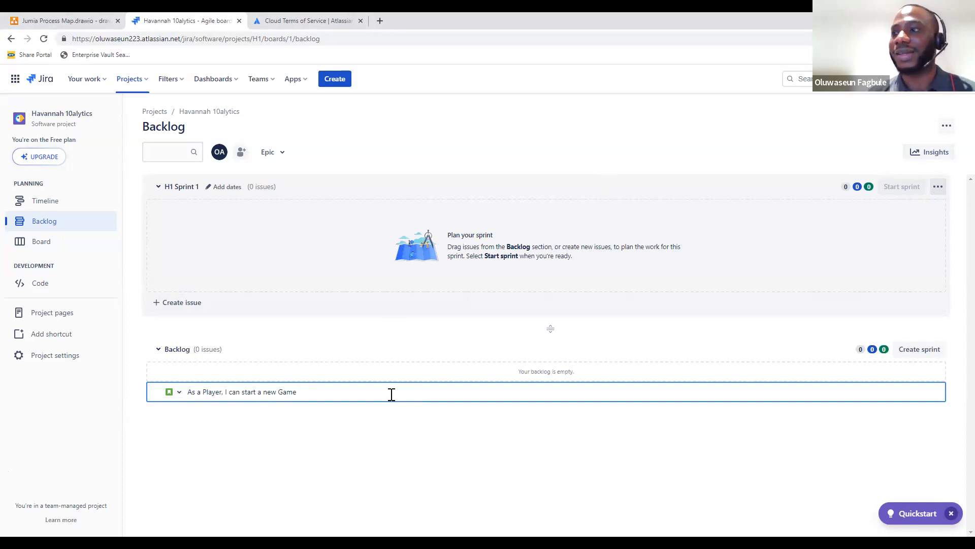
key(Return)
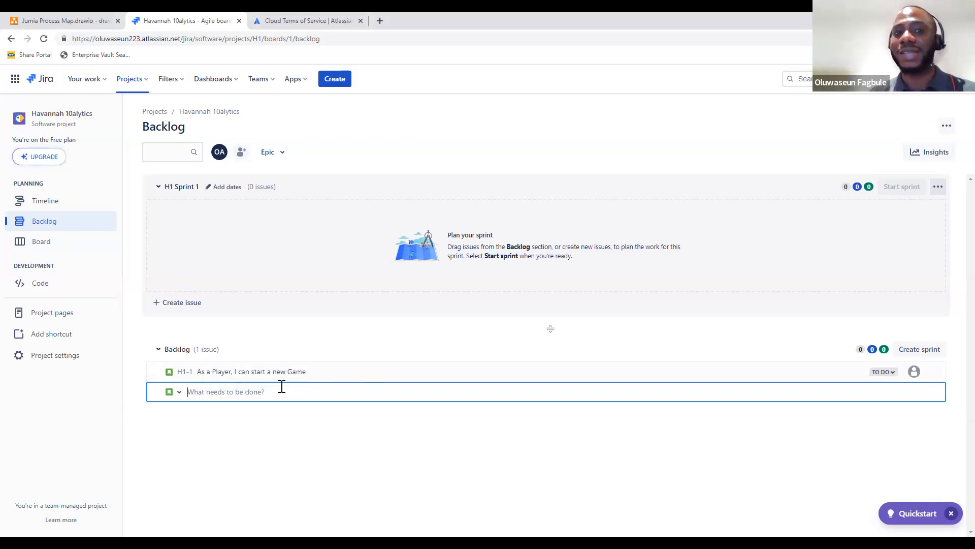
- Add the story "As a Player, I can restore a saved Game" to the backlog
text(As)
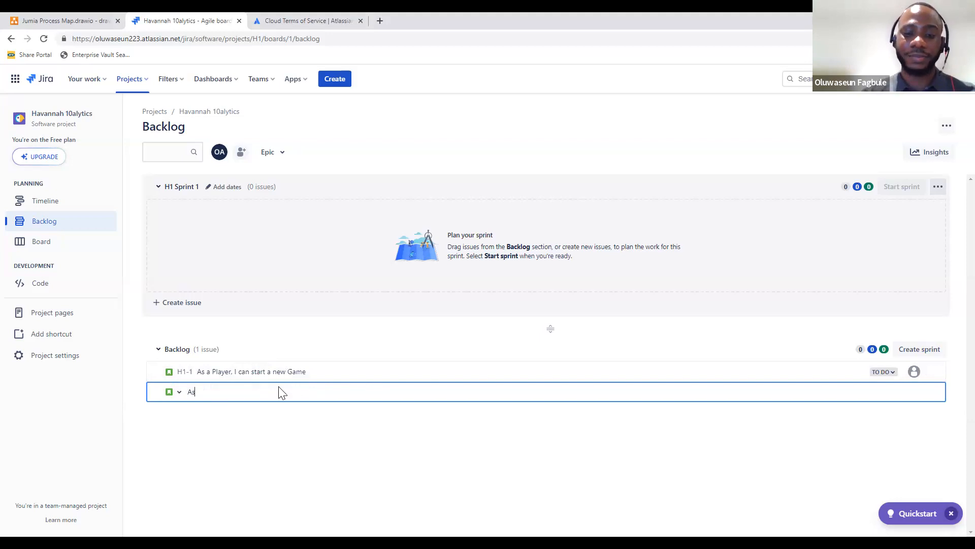
text( a Player, I)
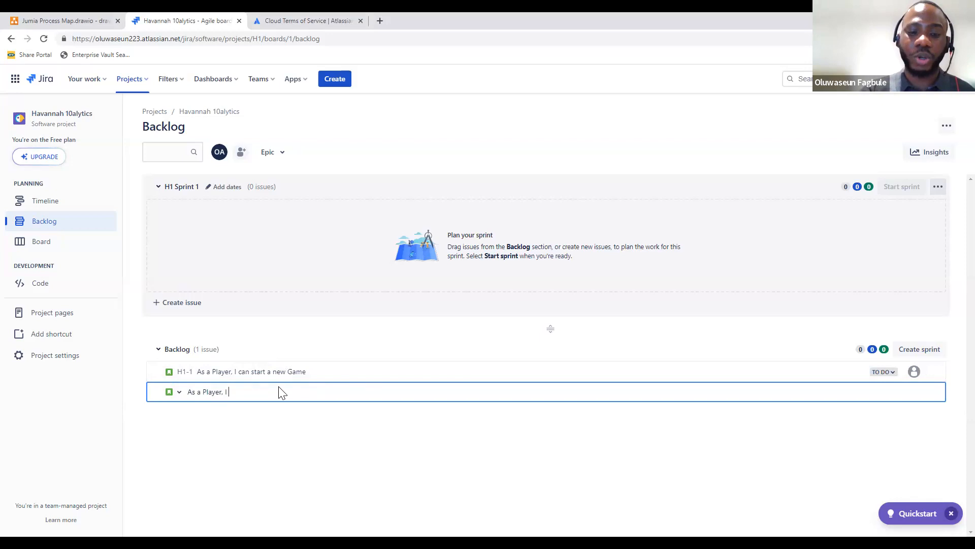
text( can restore)
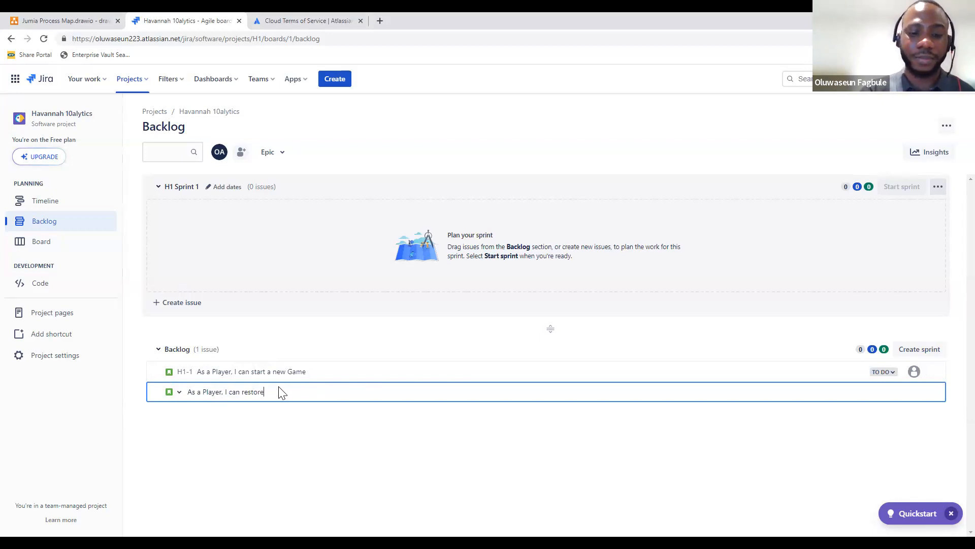
text( a saved Game)
key(Return)
- Add the story "As a player, I can select the computer's playing strength" to the backlog, correcting the spelling of "strength"
text(As)
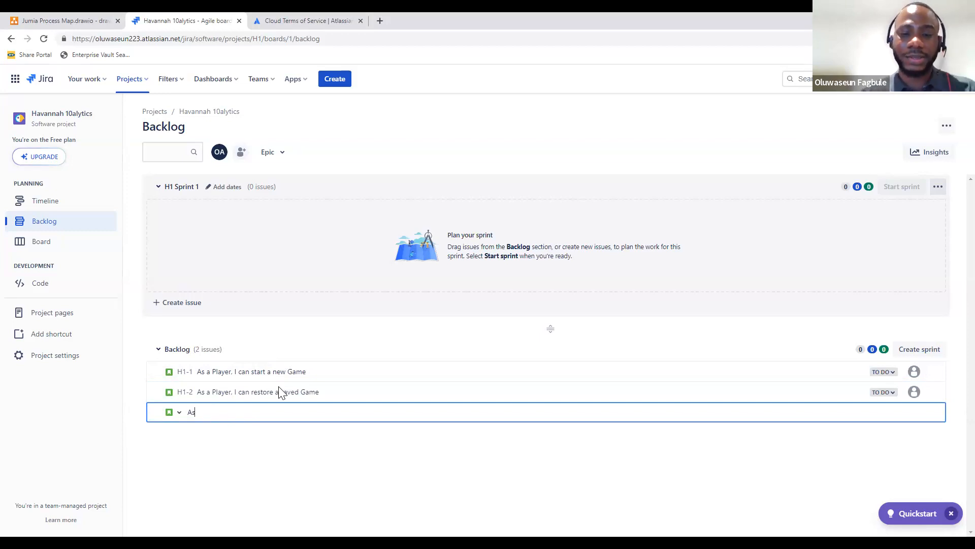
text(a player, I can select )
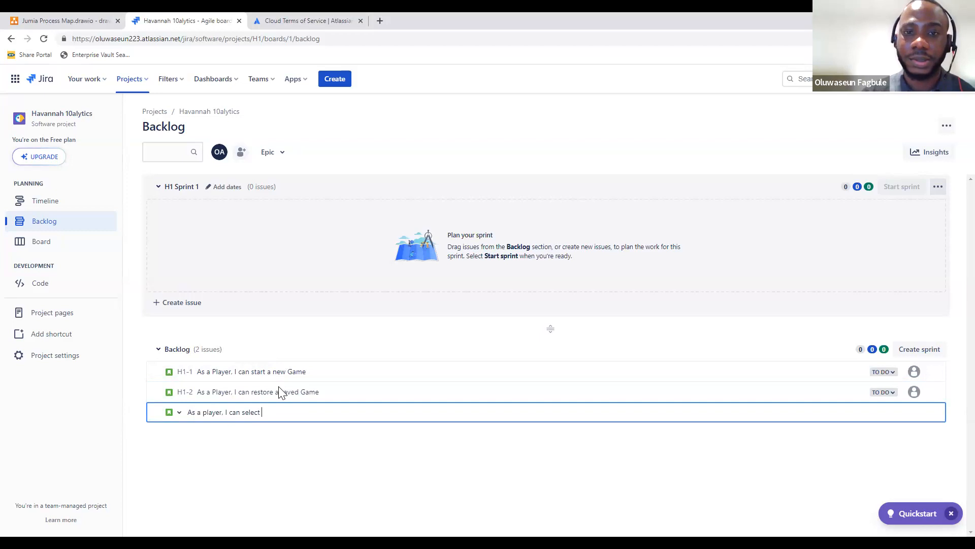
text(the c)
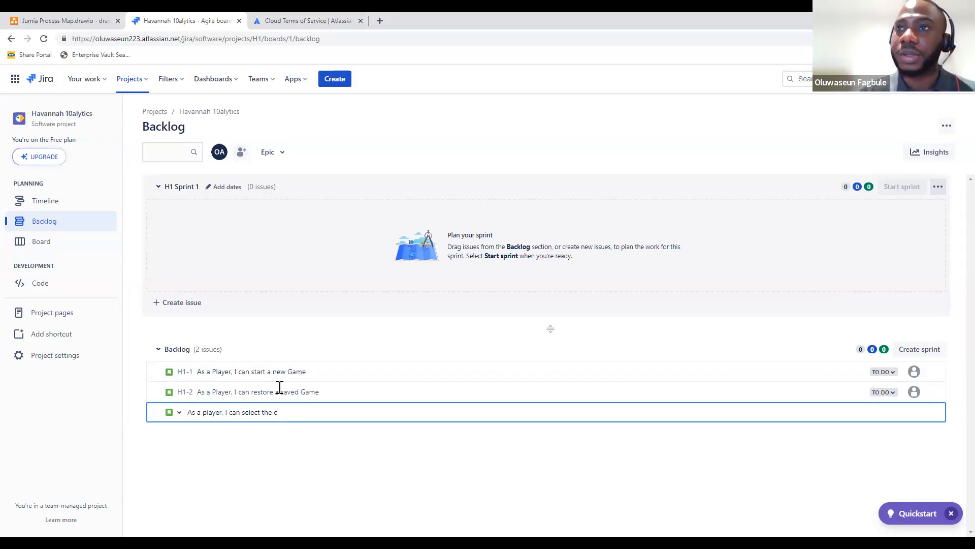
text(omputer's playing stregth)
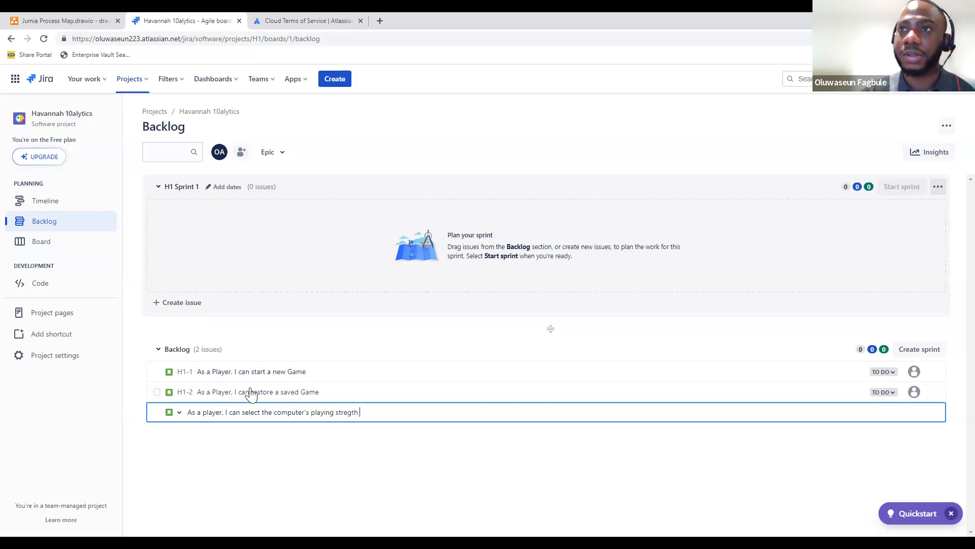
key(BackSpace)
text(ength)
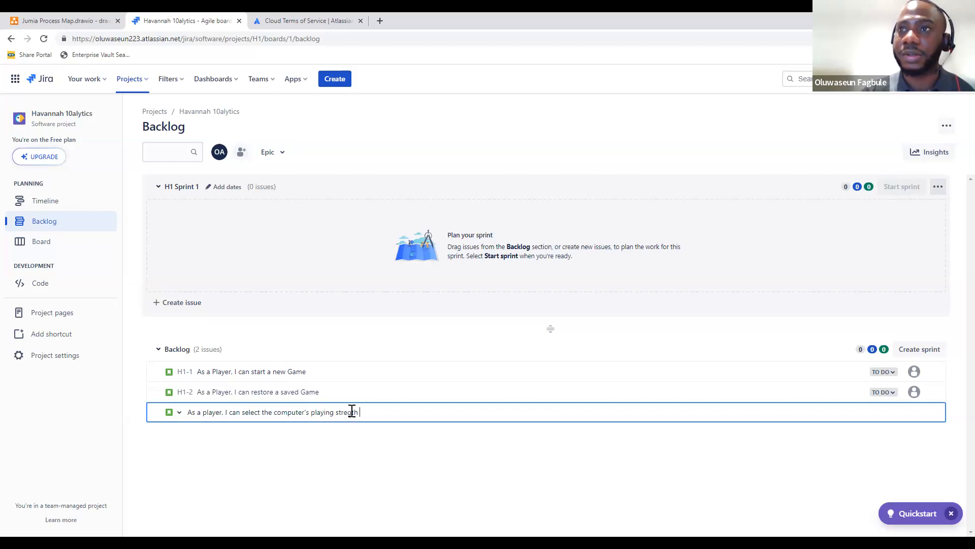
right_click(349, 415)
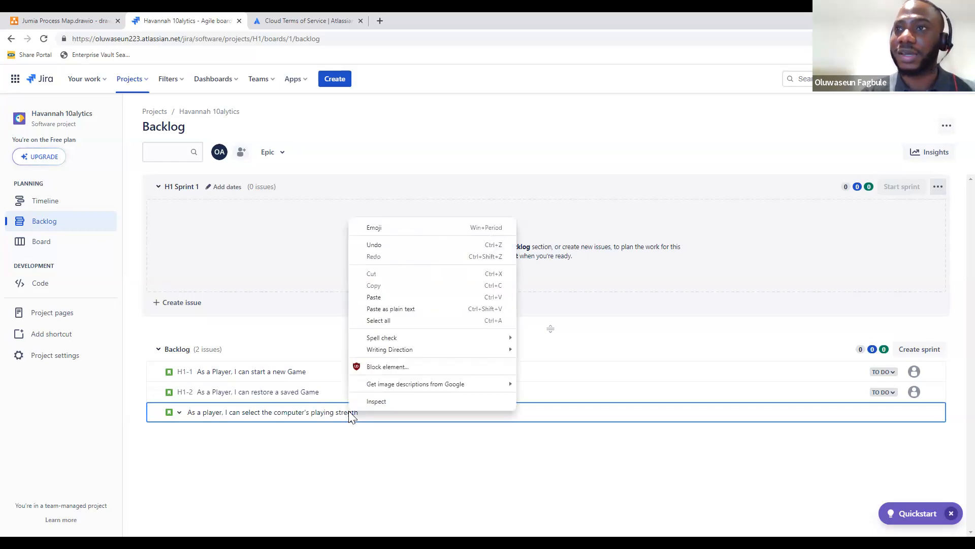
click(274, 411)
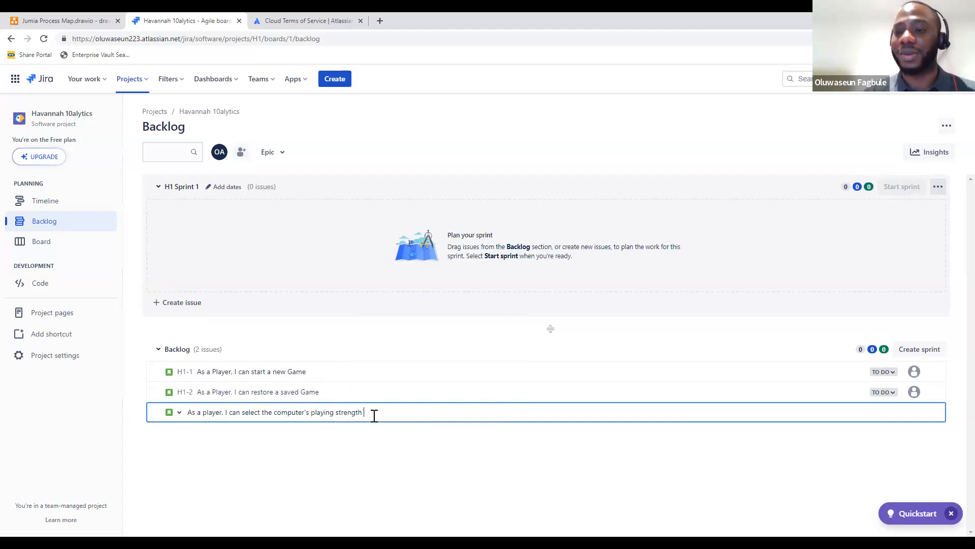
key(Return)
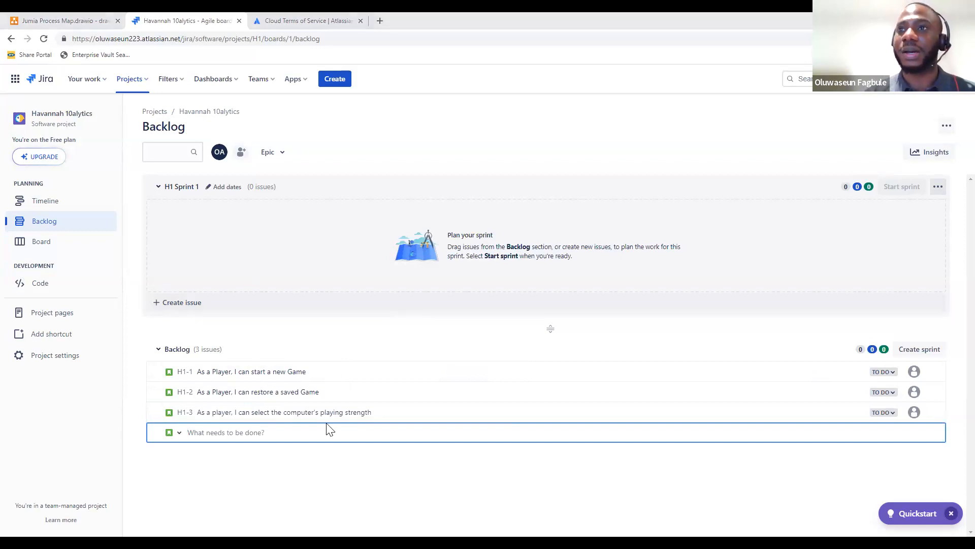
- Add the story "As a player, I can play against a weak engine that recognizes rings", and create 6 issues from the next pasted block of stories
text(As a player, I can play against a weak engine that recognizes rings)
key(Return)
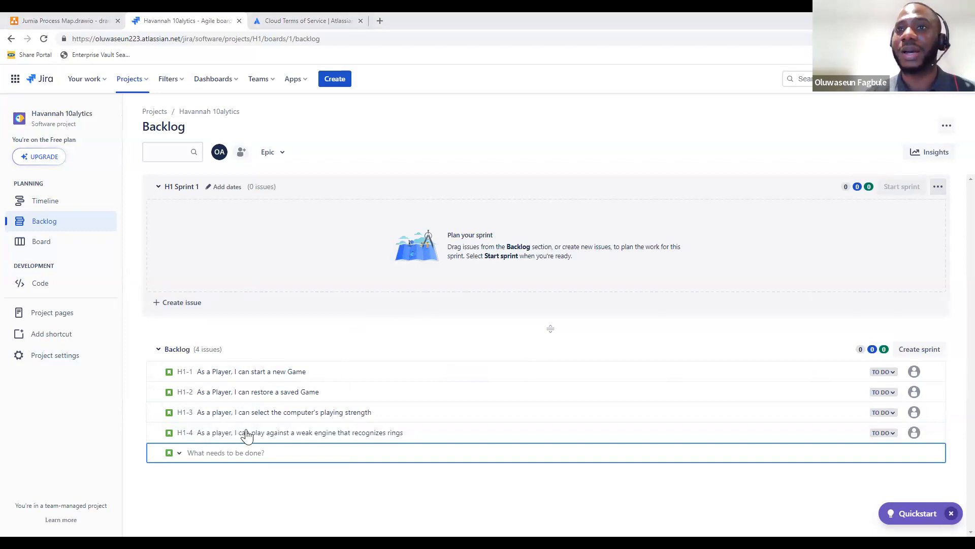
key(ctrl+v)
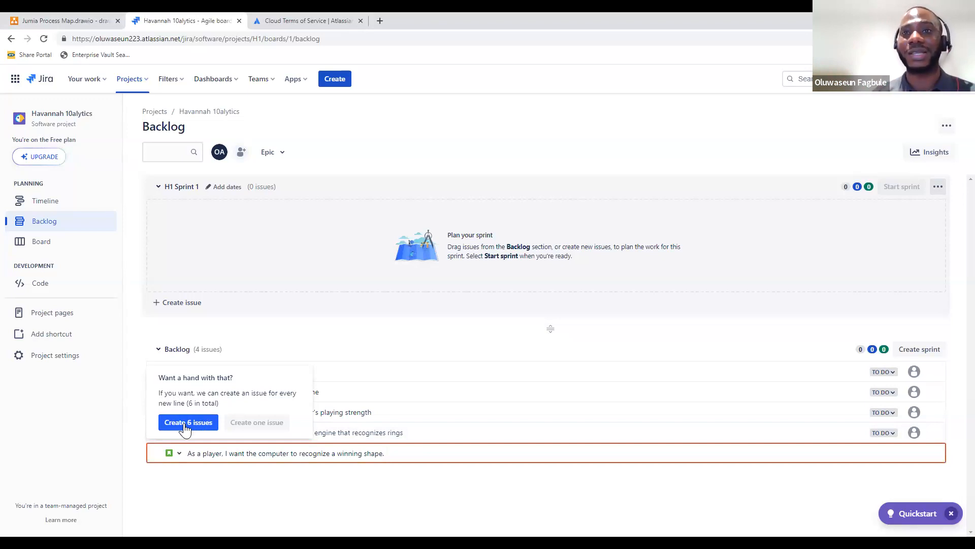
click(179, 455)
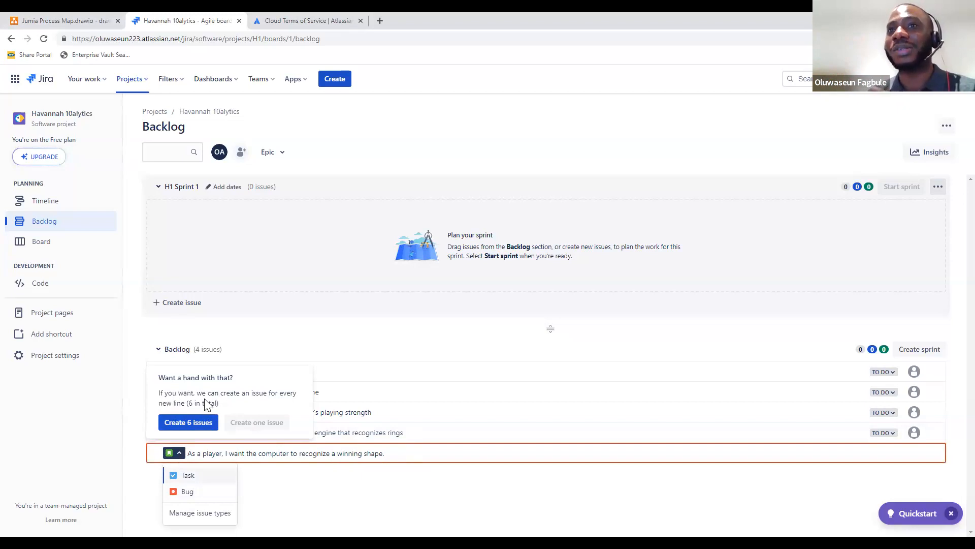
click(194, 425)
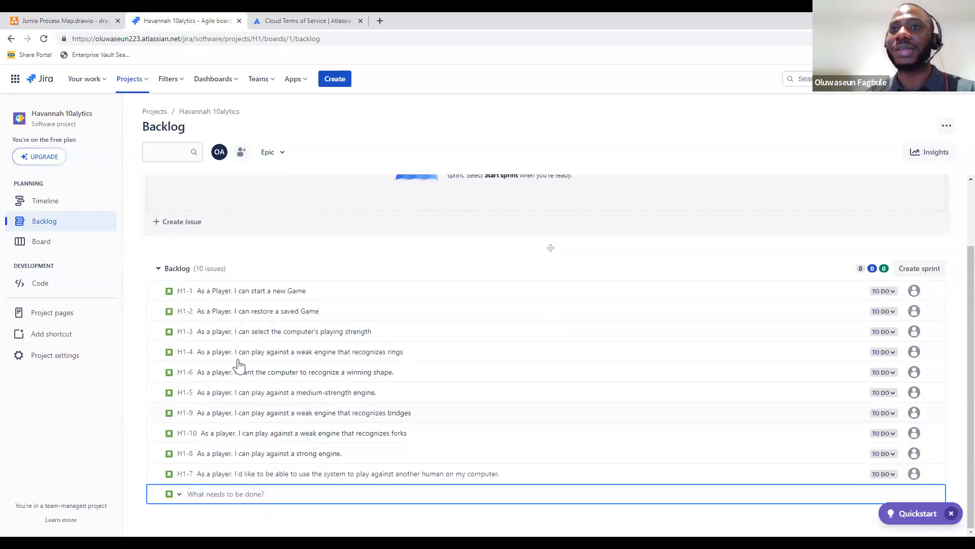
- Paste two more blocks of user stories into the backlog, creating one issue per line: 10 issues from the first and 11 from the second
scroll(237, 364, up, 2)
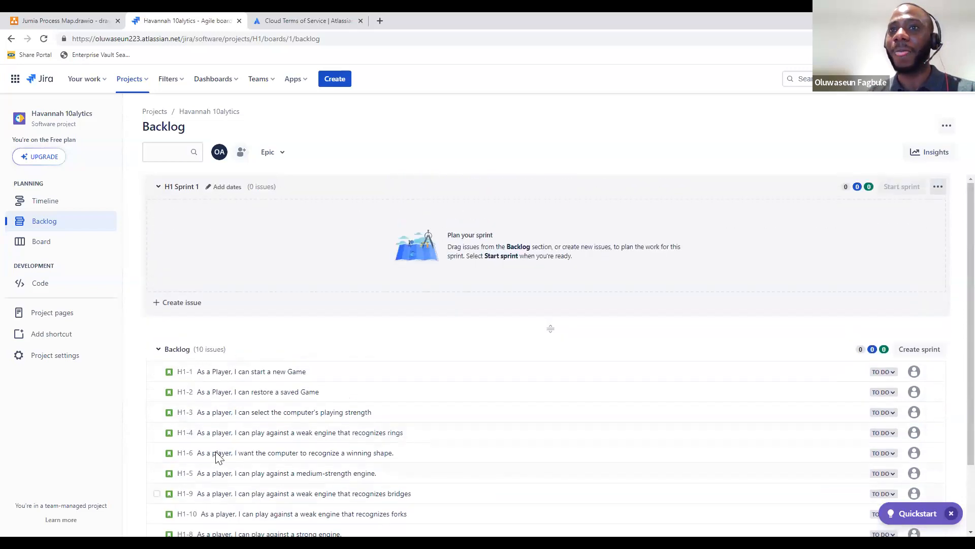
scroll(240, 433, down, 2)
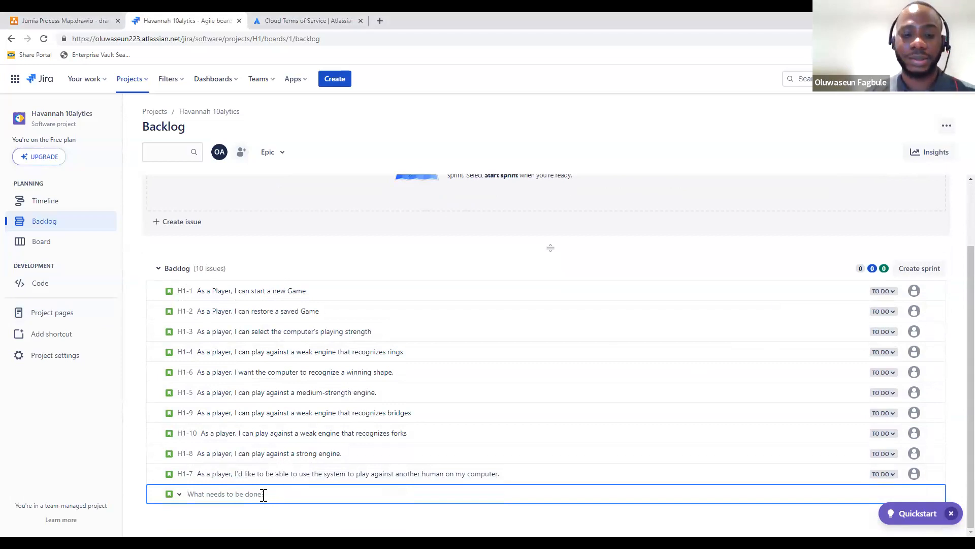
key(ctrl+v)
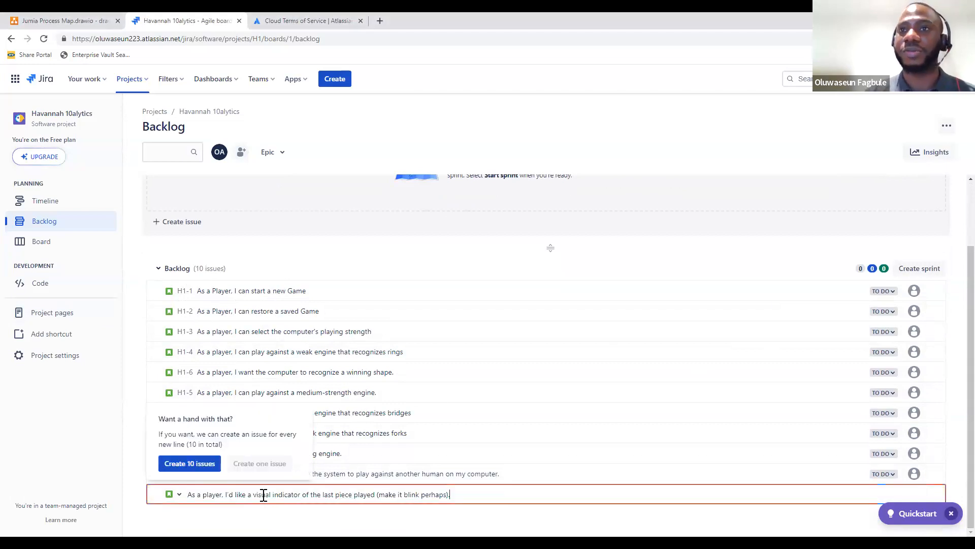
click(189, 463)
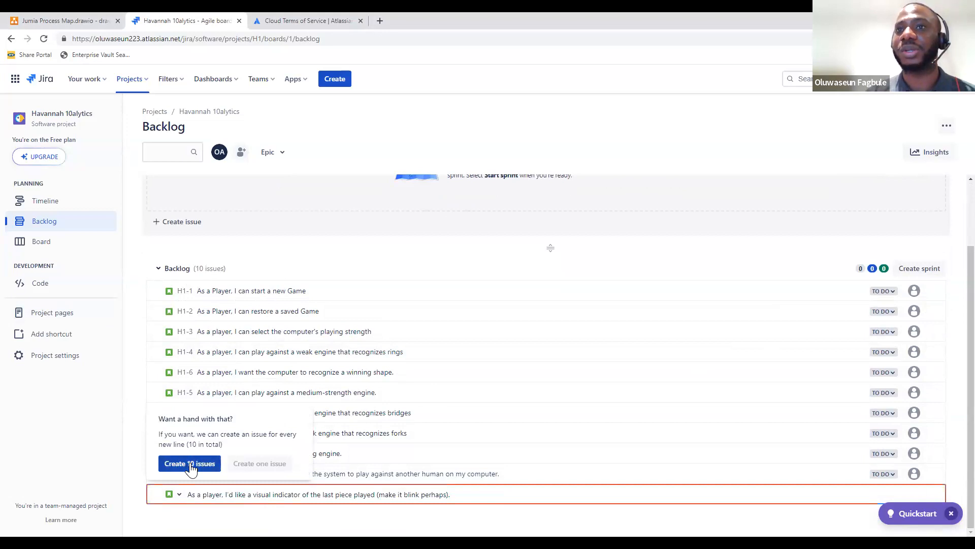
scroll(323, 445, down, 2)
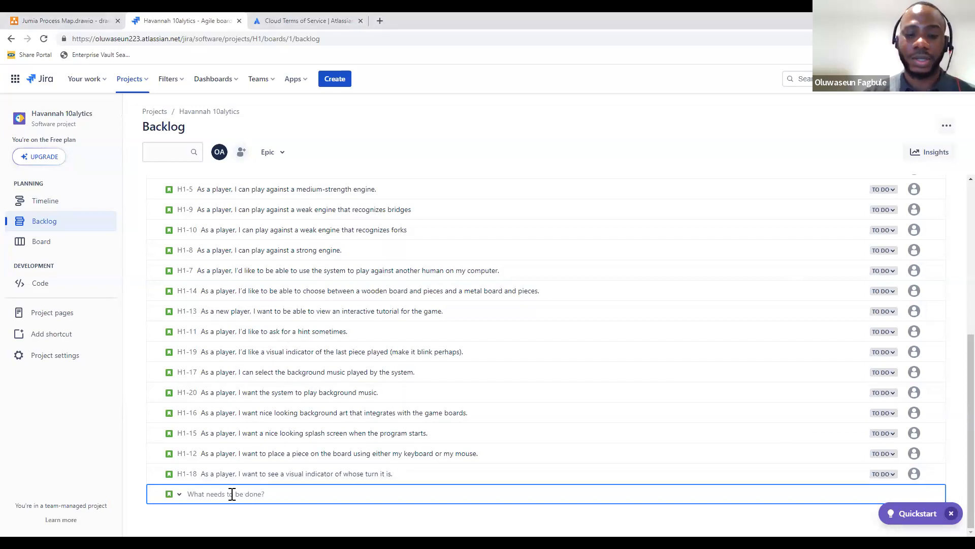
key(ctrl+v)
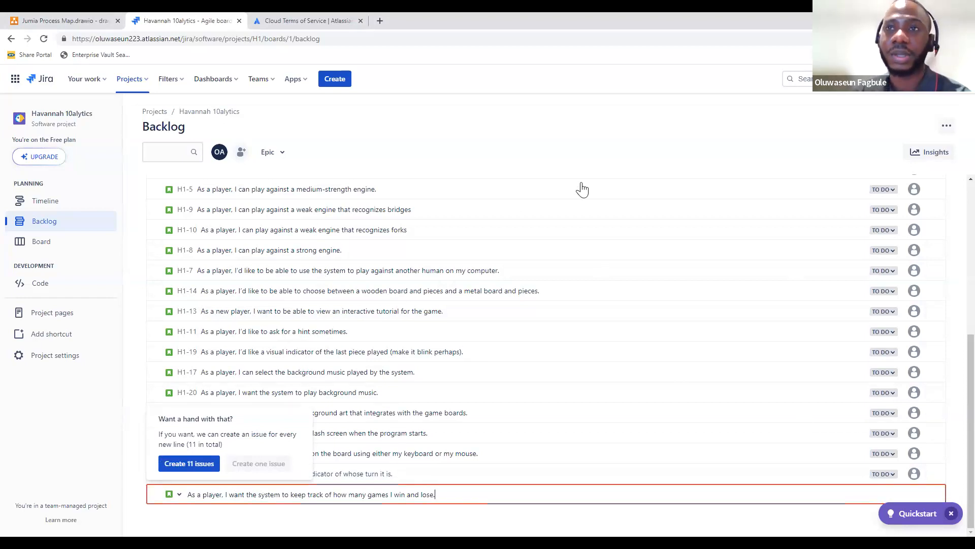
click(198, 463)
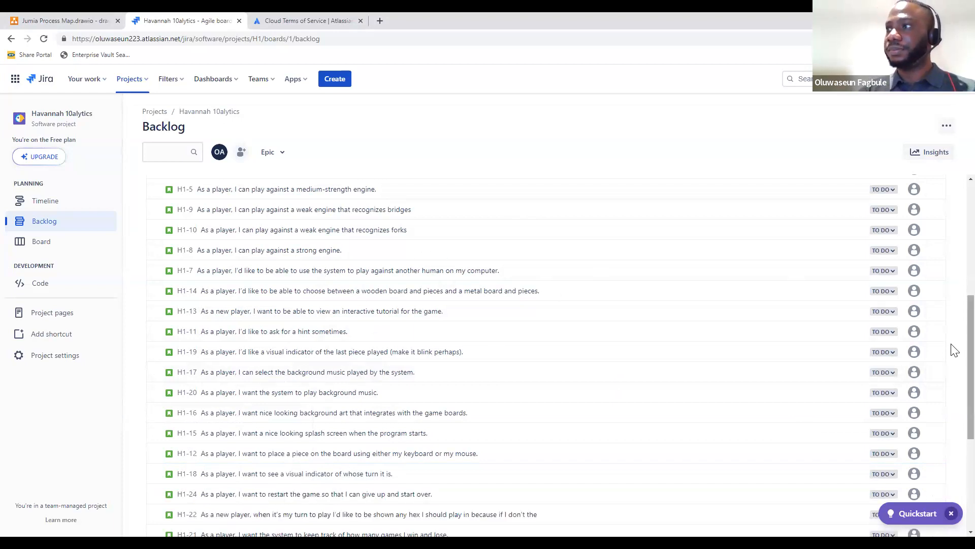
- Look through the whole Backlog section to check the order and wording of the added stories
scroll(954, 350, up, 5)
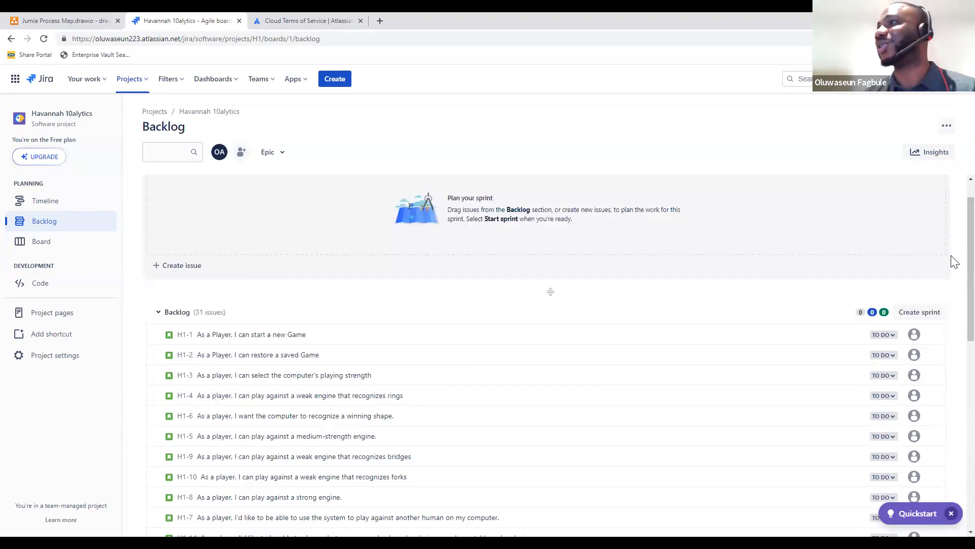
scroll(952, 340, down, 2)
scroll(954, 351, down, 2)
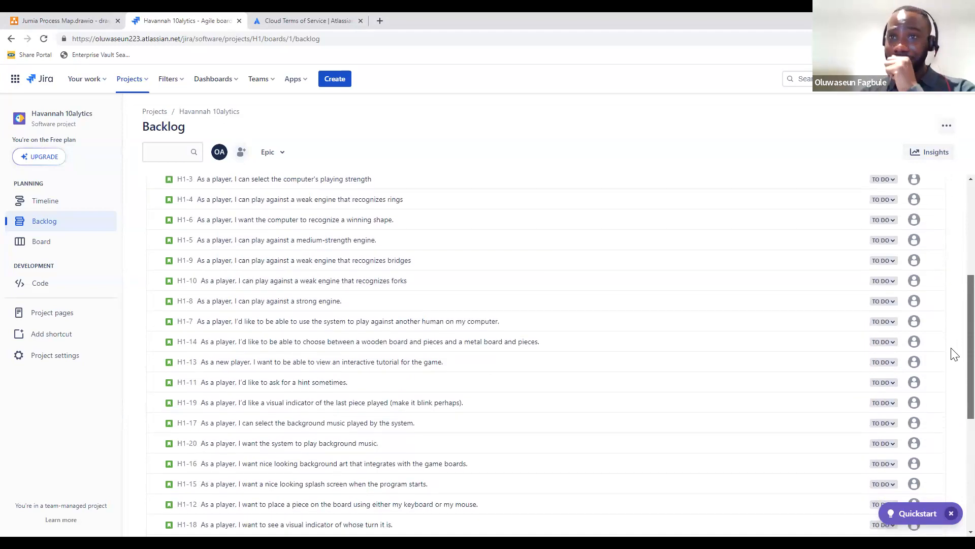
scroll(955, 355, down, 1)
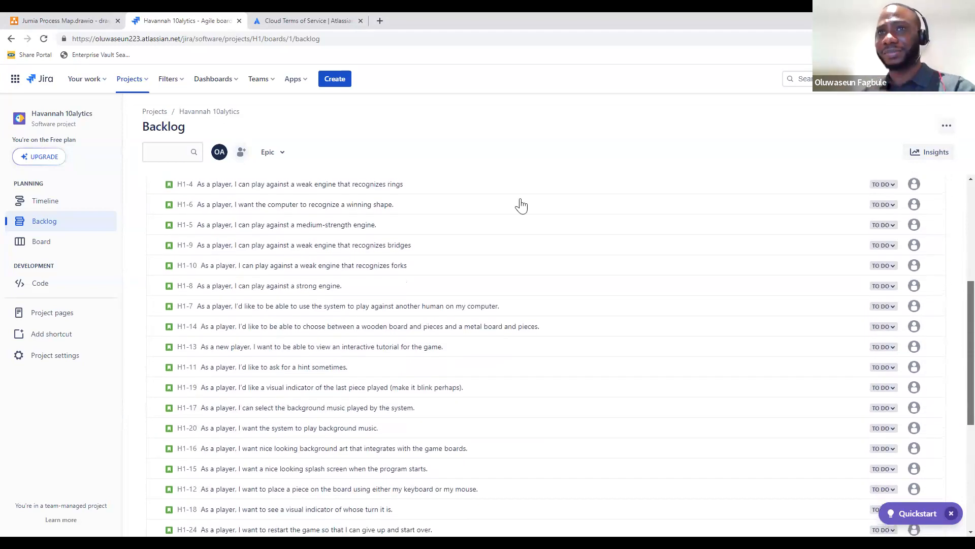
scroll(274, 464, down, 2)
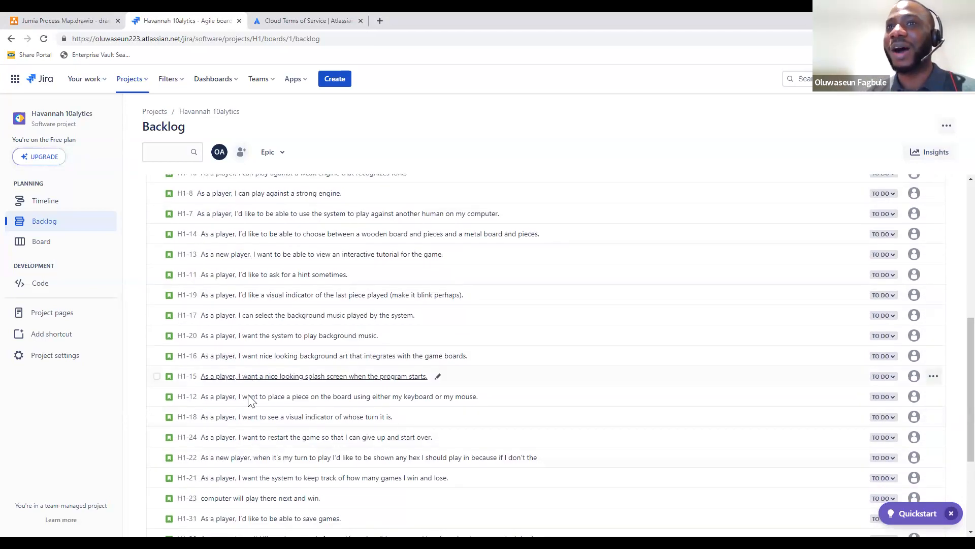
scroll(241, 401, down, 2)
scroll(229, 404, down, 1)
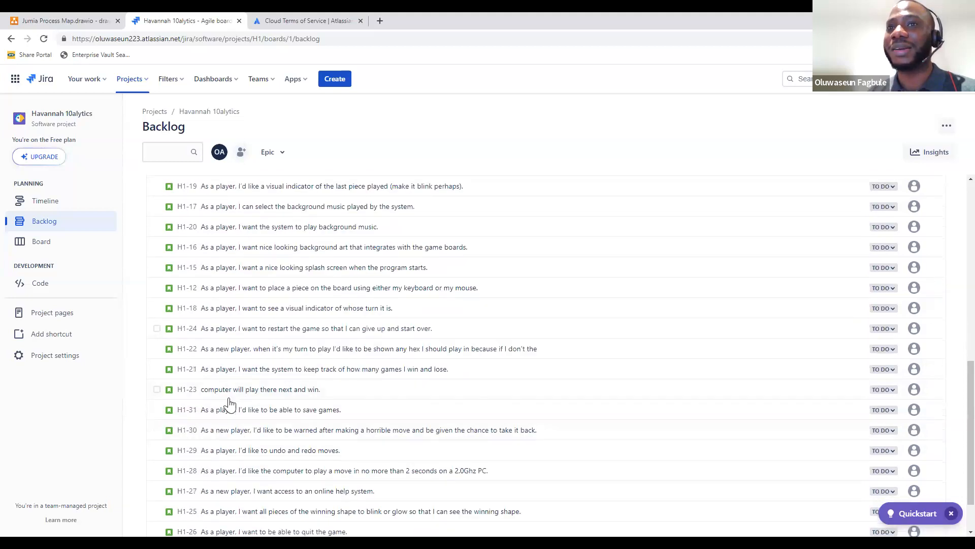
scroll(235, 301, up, 3)
scroll(234, 301, up, 2)
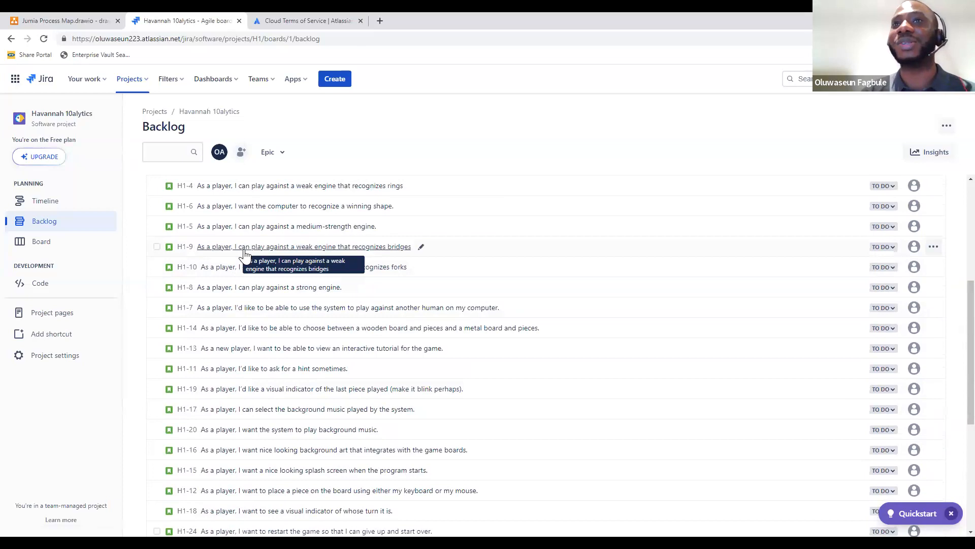
- Reorder the backlog by key, moving H1-5 directly above H1-6, H1-7 directly below H1-6, and H1-8 directly below H1-7
scroll(231, 257, up, 2)
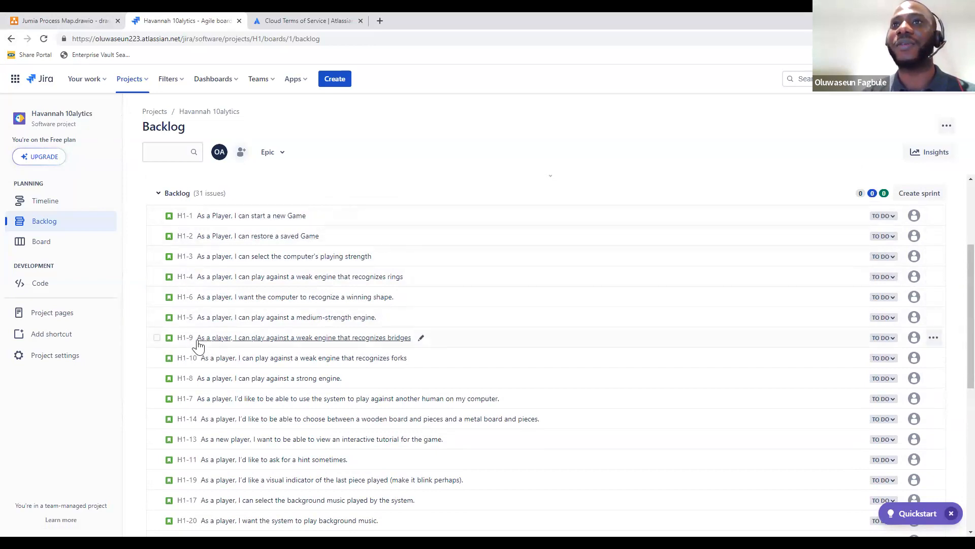
mouse_move(209, 317)
mouse_down()
mouse_move(202, 286)
mouse_move(201, 307)
mouse_up()
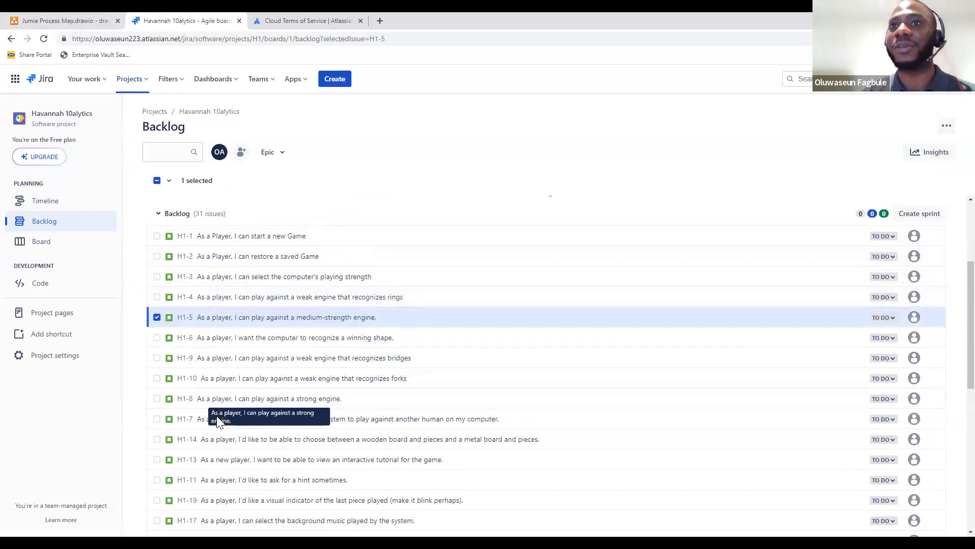
mouse_move(201, 425)
mouse_down()
mouse_move(203, 337)
mouse_move(202, 357)
mouse_up()
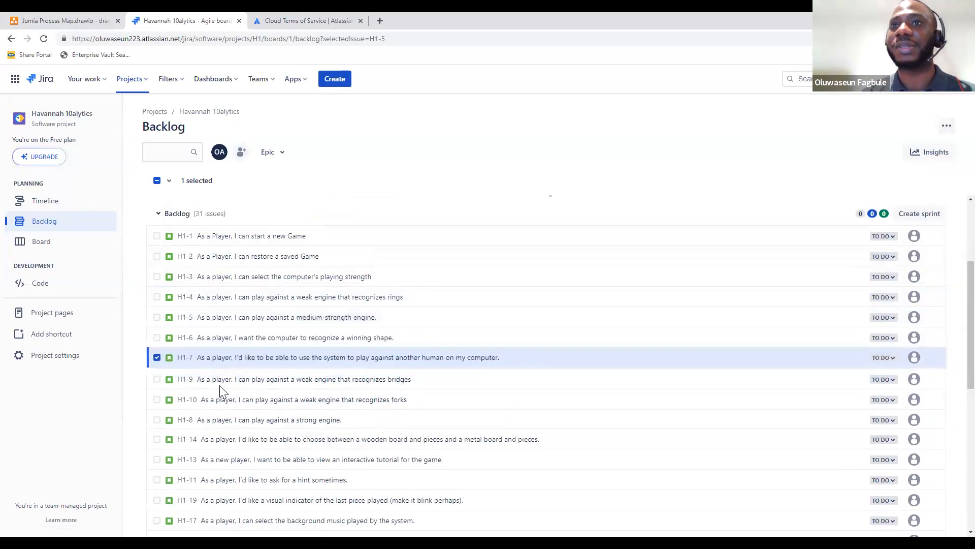
drag(370, 425, 354, 382)
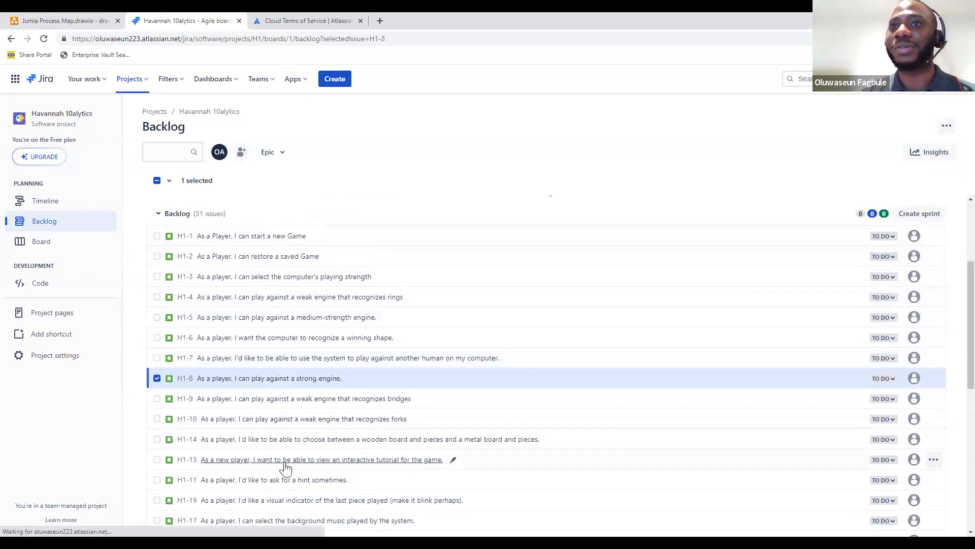
- Continue the numerical order in the backlog by placing H1-11, H1-12 and H1-13 between H1-10 and H1-14
scroll(290, 460, down, 1)
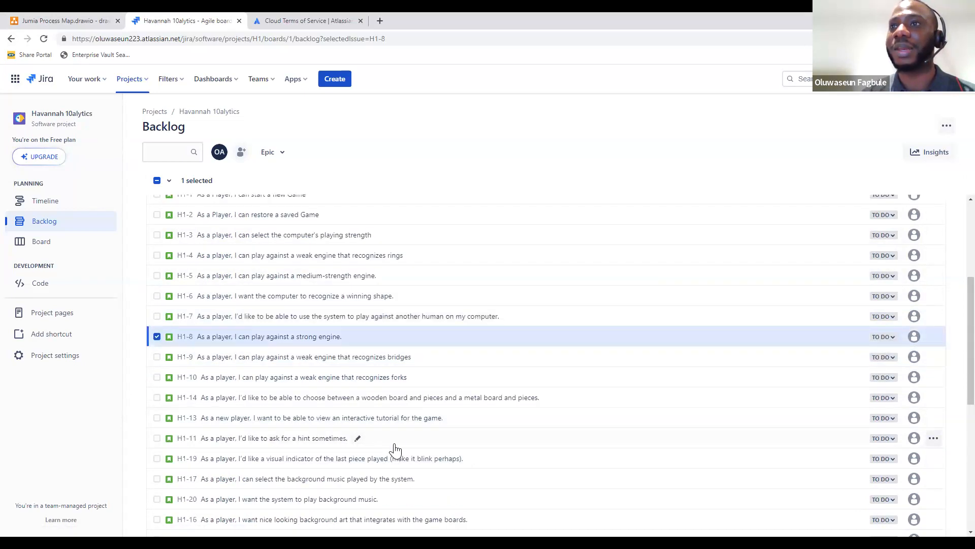
drag(399, 438, 394, 401)
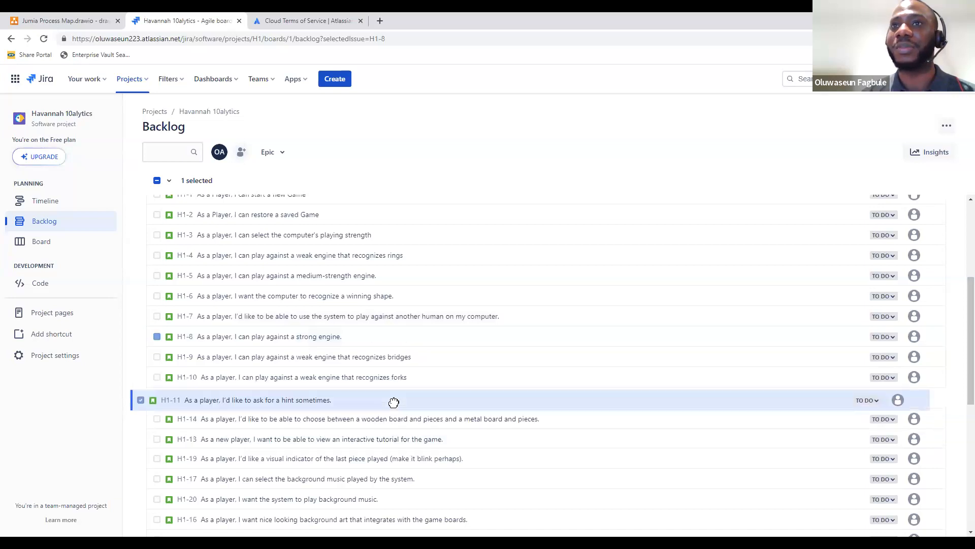
scroll(356, 455, down, 1)
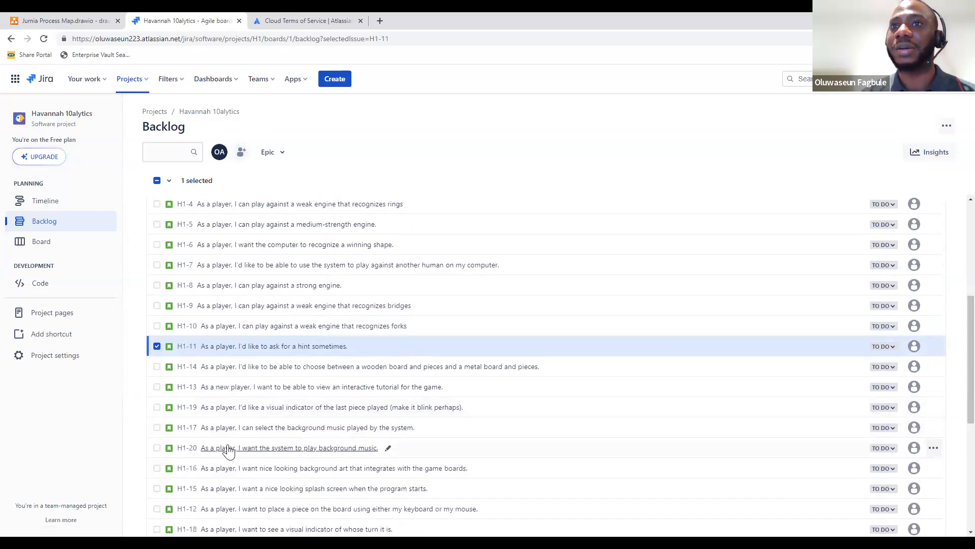
drag(267, 508, 254, 358)
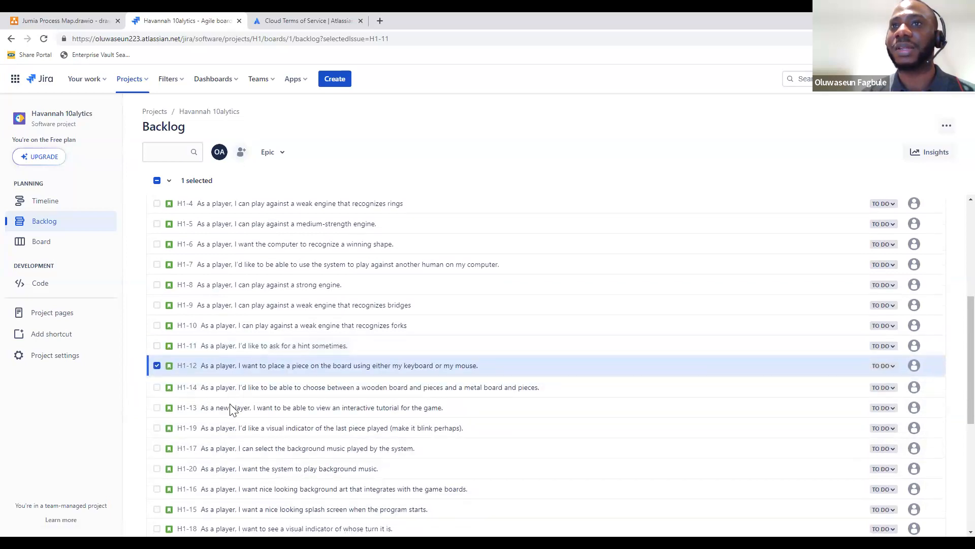
drag(229, 406, 223, 381)
scroll(222, 433, down, 1)
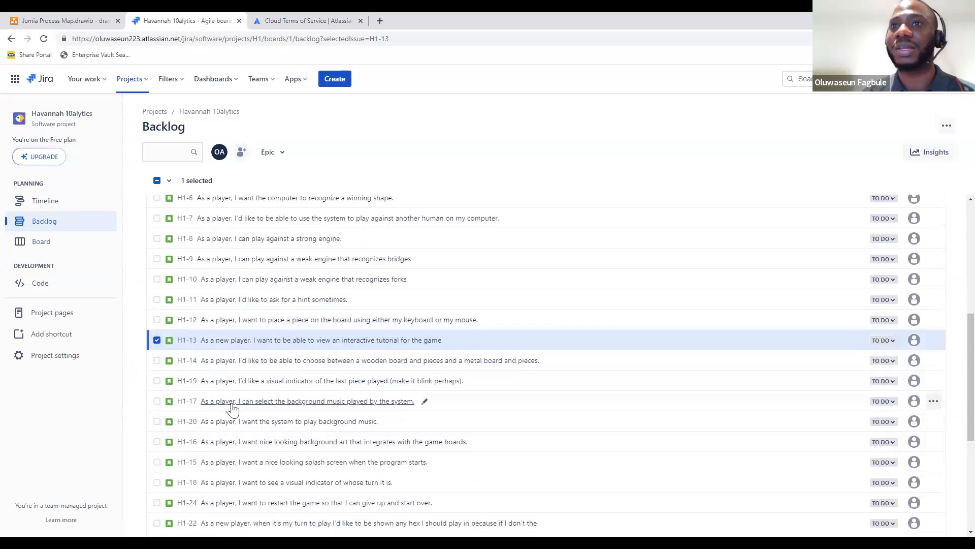
scroll(259, 491, down, 5)
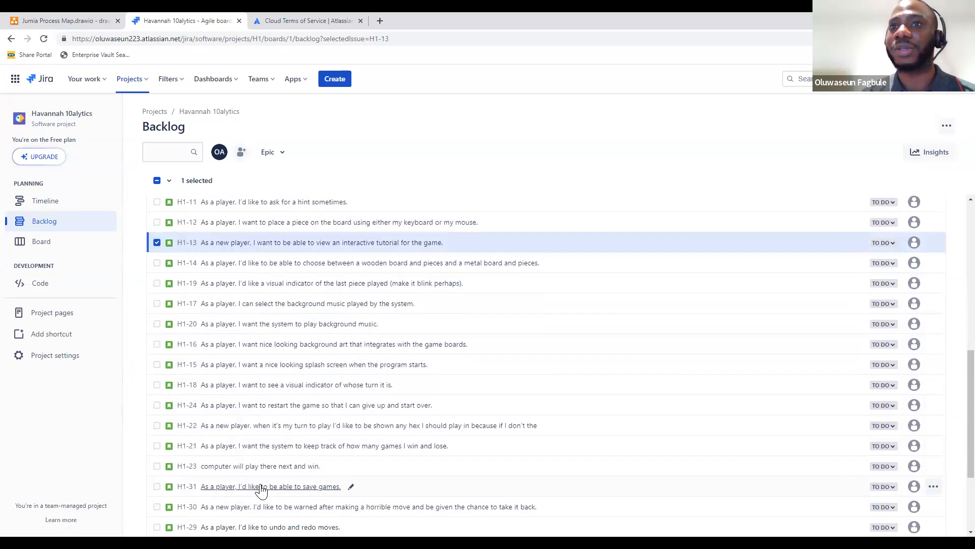
- Move H1-15 in the backlog directly below H1-14
scroll(257, 385, up, 3)
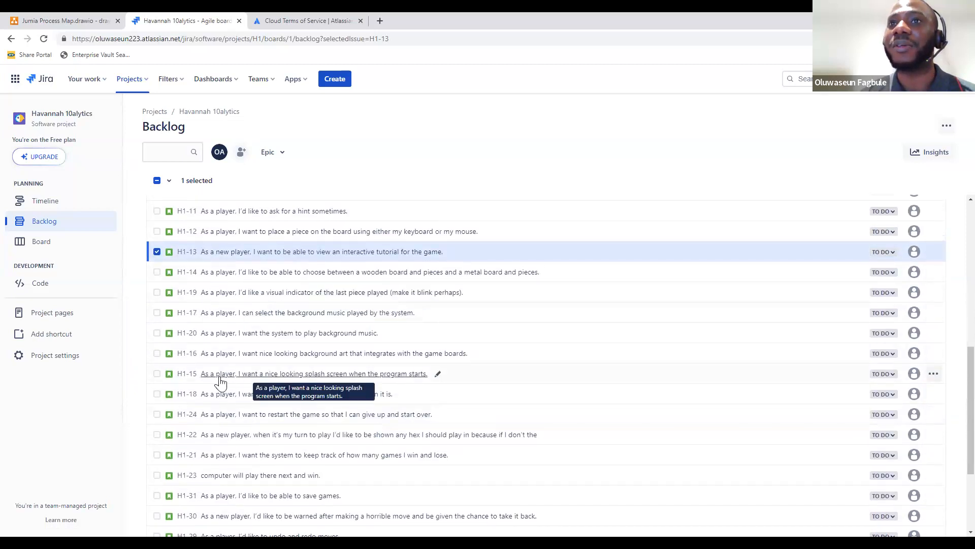
drag(250, 373, 230, 292)
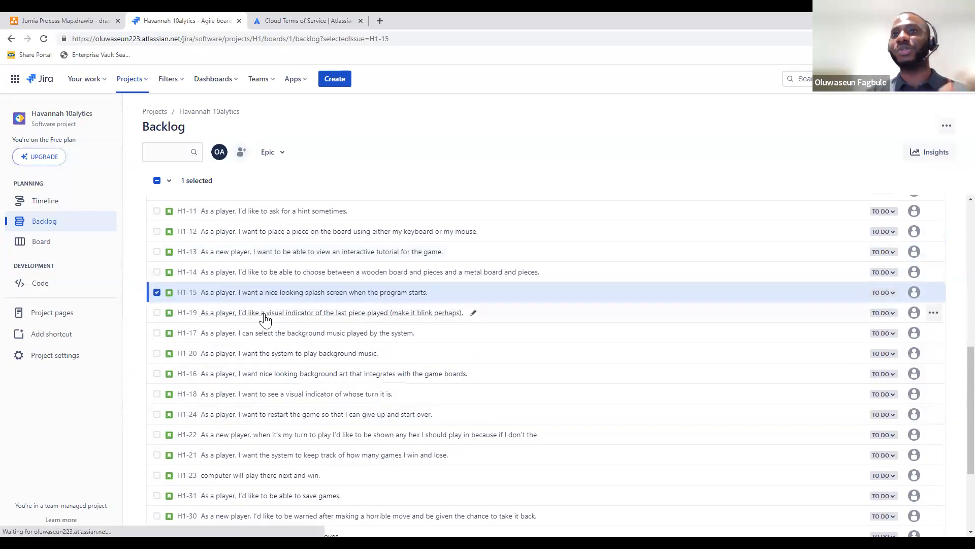
- Move the stories H1-1, H1-2, H1-3, H1-4 and H1-5 from the backlog into H1 Sprint 1, keeping their numerical order
scroll(263, 315, up, 8)
scroll(264, 320, down, 1)
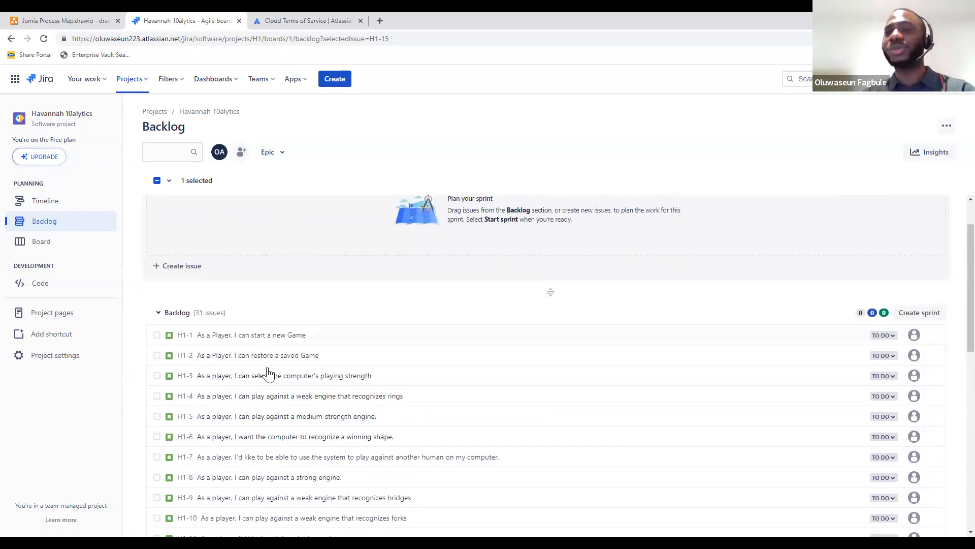
scroll(284, 394, down, 8)
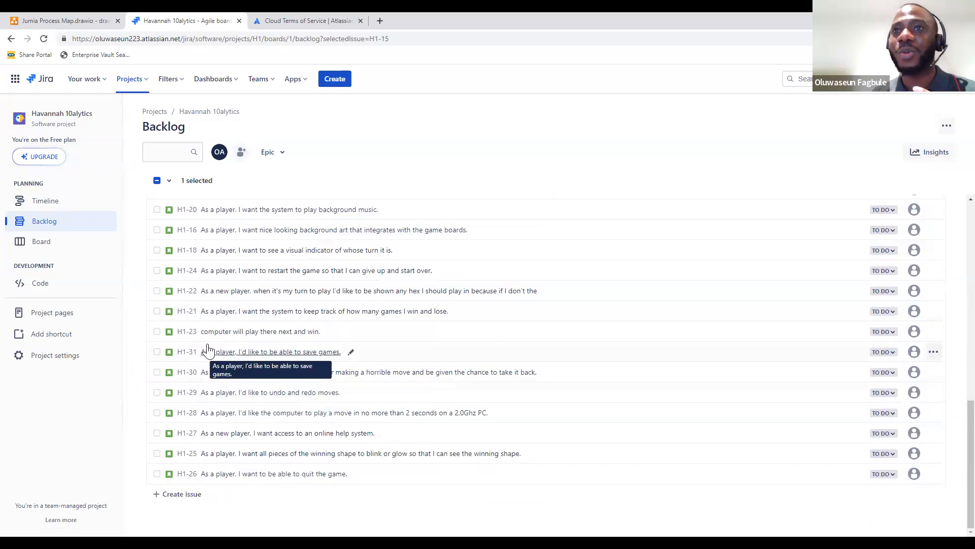
scroll(310, 345, up, 1)
scroll(311, 345, up, 6)
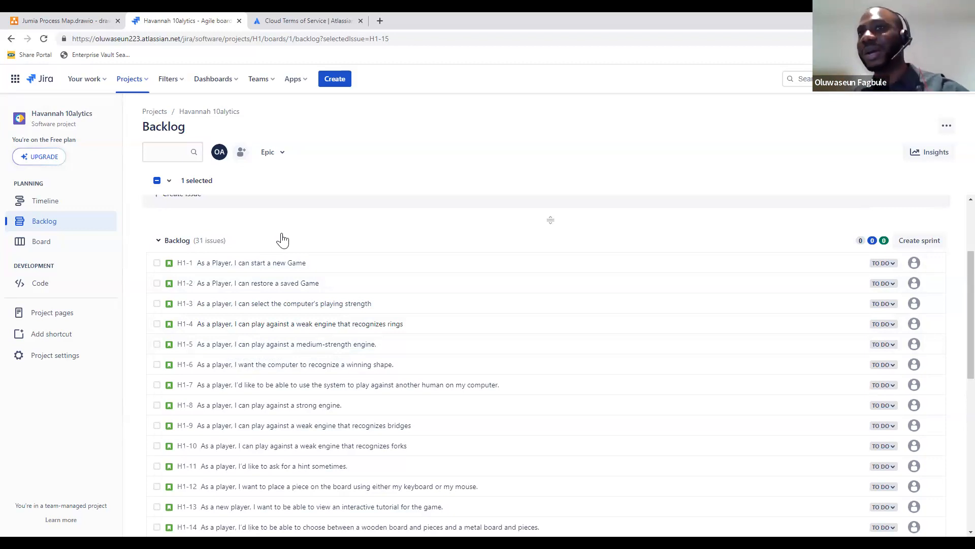
scroll(283, 241, up, 3)
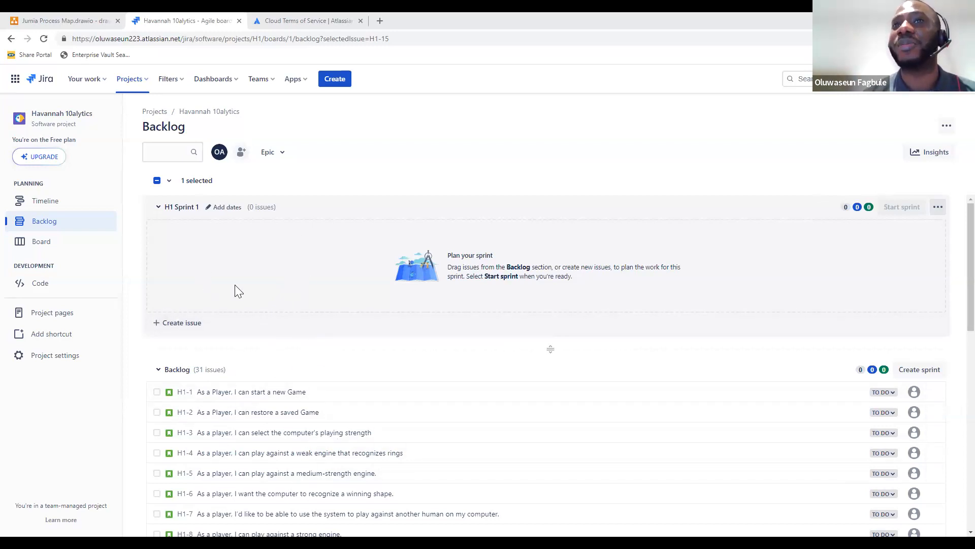
click(173, 330)
click(304, 342)
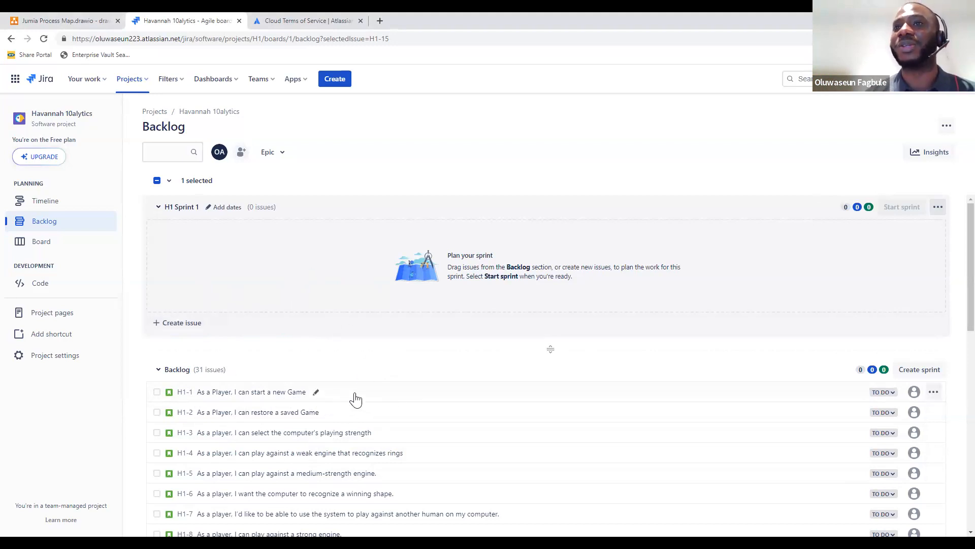
drag(355, 398, 334, 247)
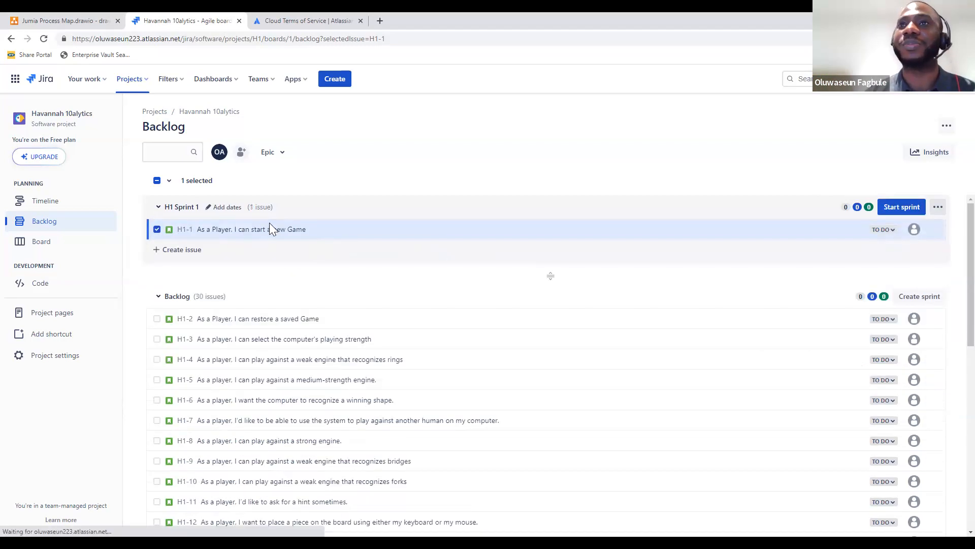
drag(369, 324, 344, 248)
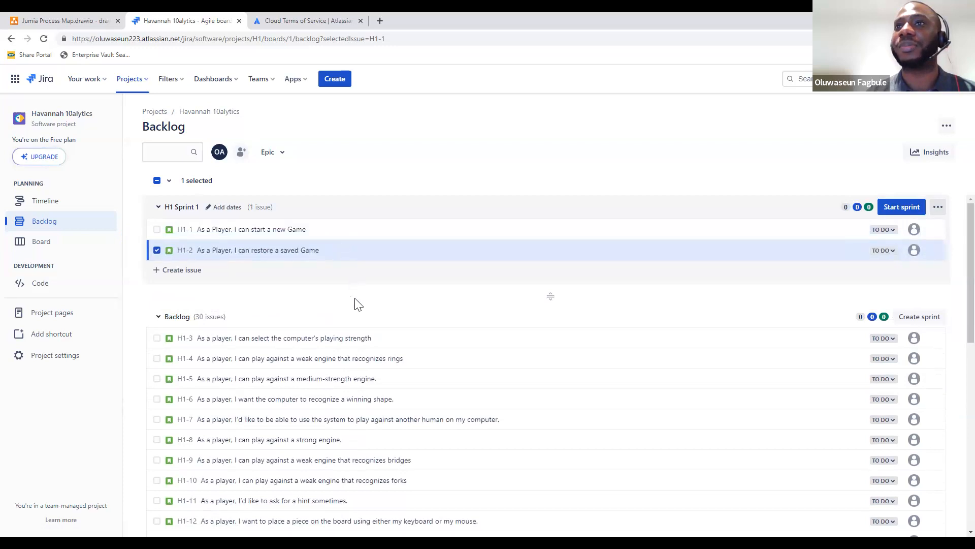
drag(394, 336, 381, 273)
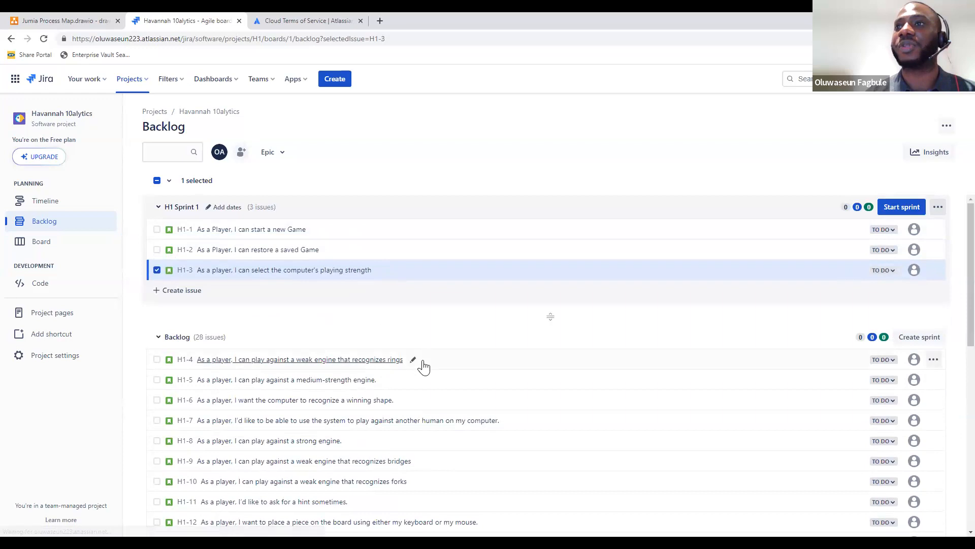
drag(411, 359, 401, 295)
drag(433, 388, 422, 304)
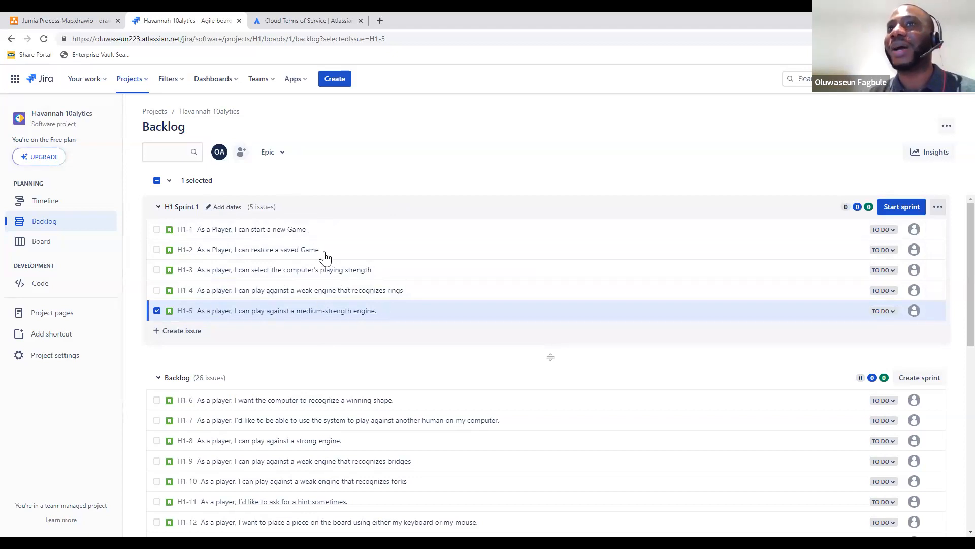
- Begin starting H1 Sprint 1 and choose a duration of 2 weeks for it
click(893, 207)
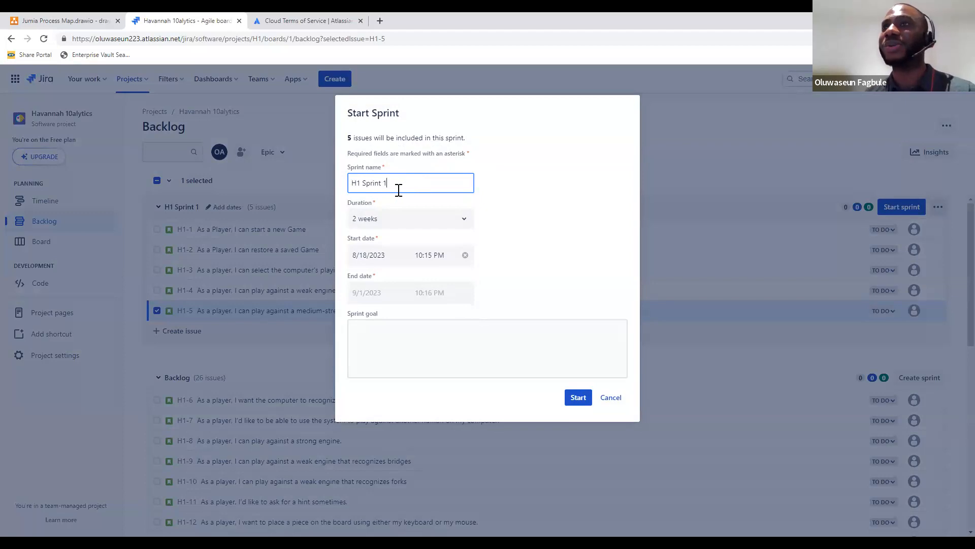
click(414, 220)
click(531, 233)
click(427, 227)
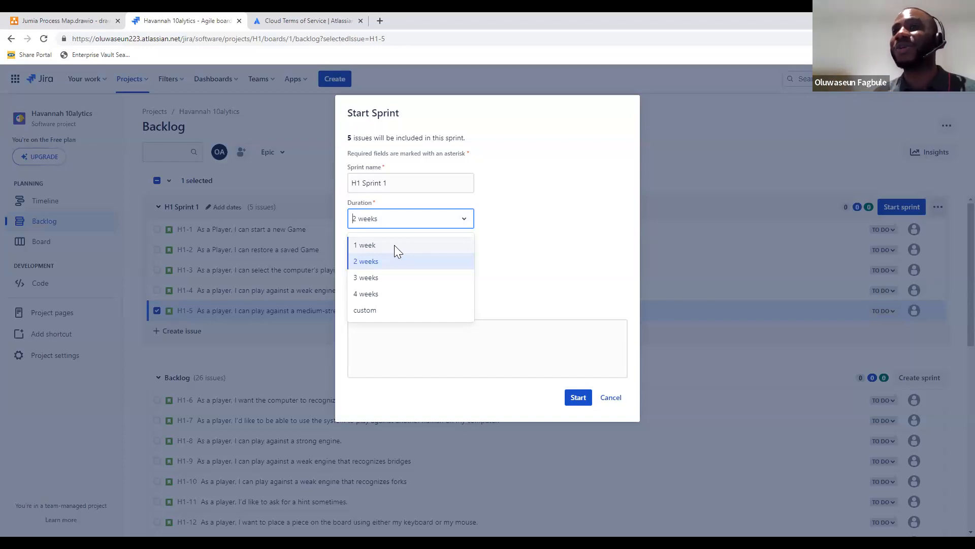
key(Down)
key(Down)
key(Down)
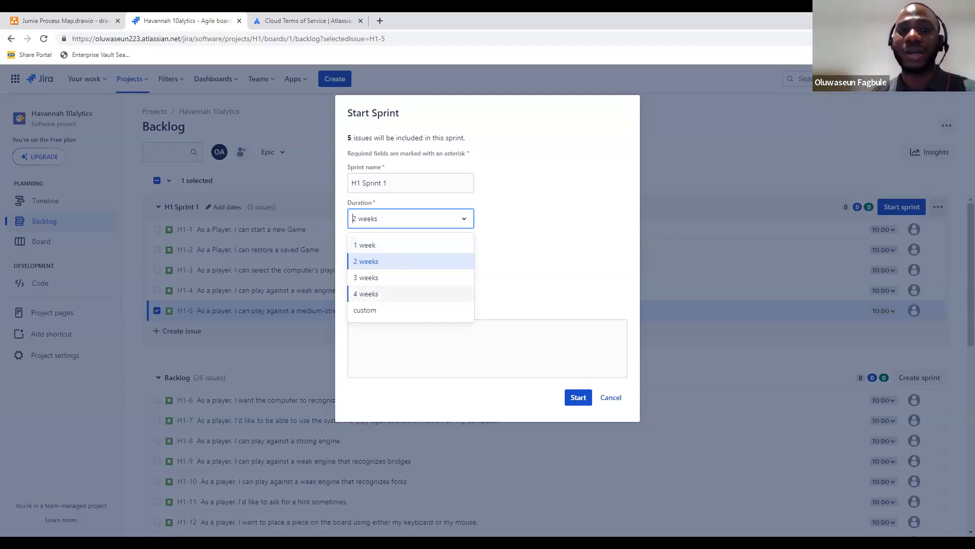
click(393, 263)
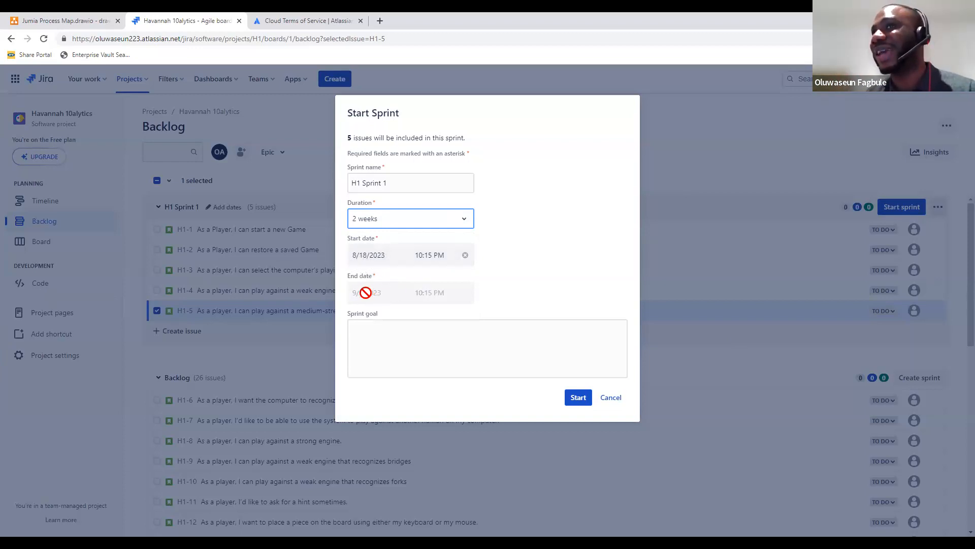
- Try a sprint duration of 3 weeks and set it back to 2 weeks
click(397, 221)
click(376, 277)
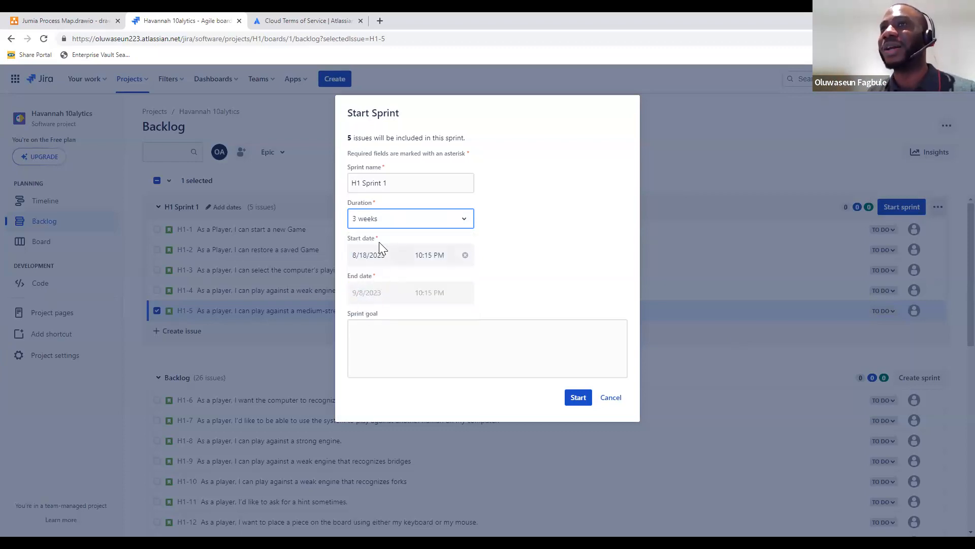
click(374, 225)
click(372, 260)
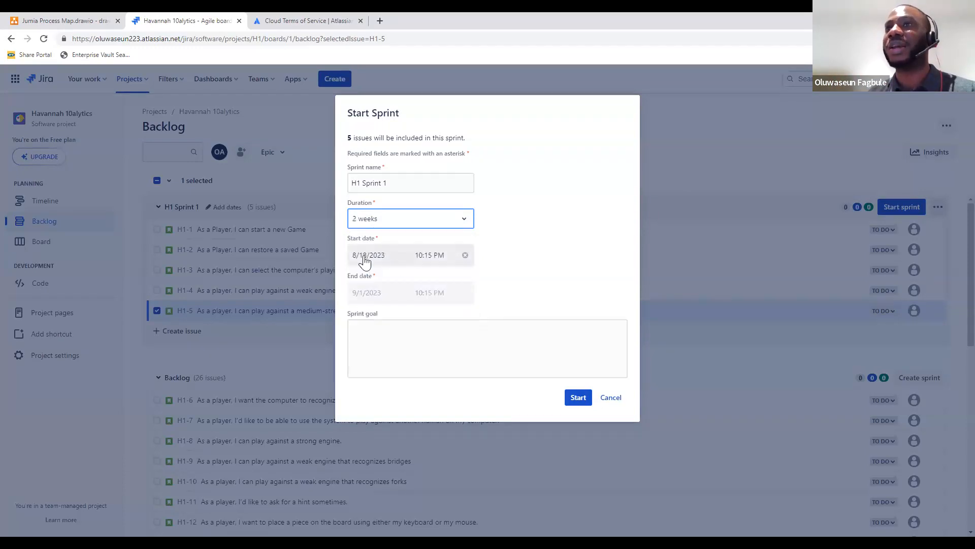
- Enter the sprint goal "Starting a New Game and Select Type of Engine" and start the sprint
click(386, 358)
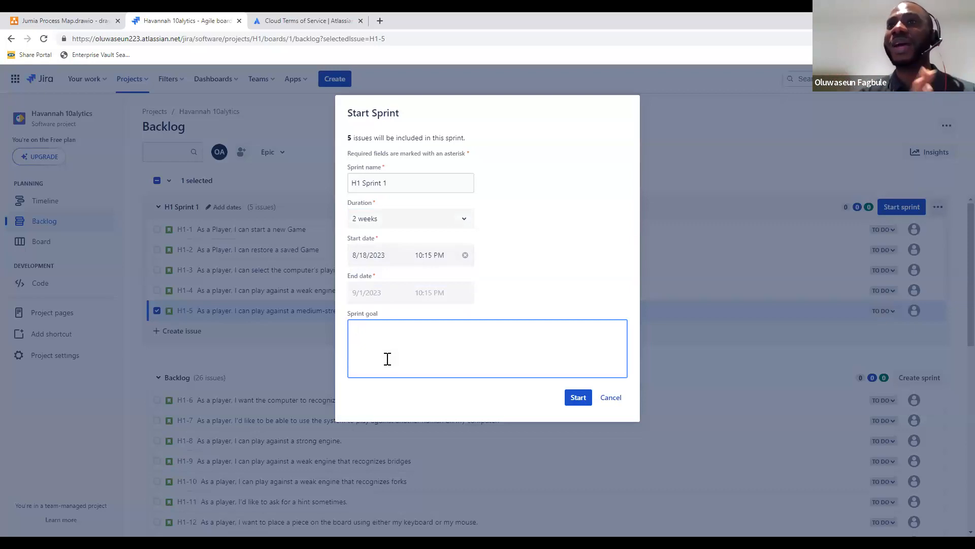
text(S)
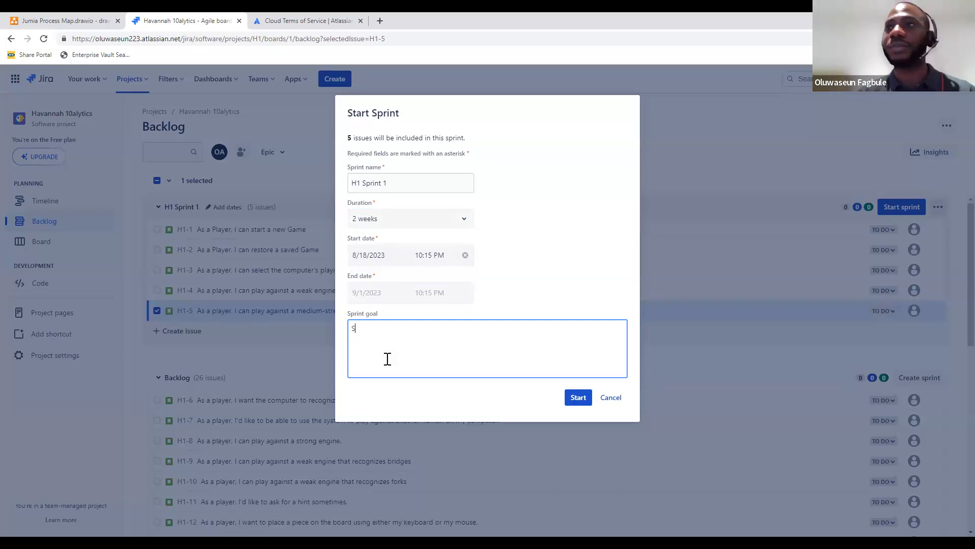
text(tarting a New Game)
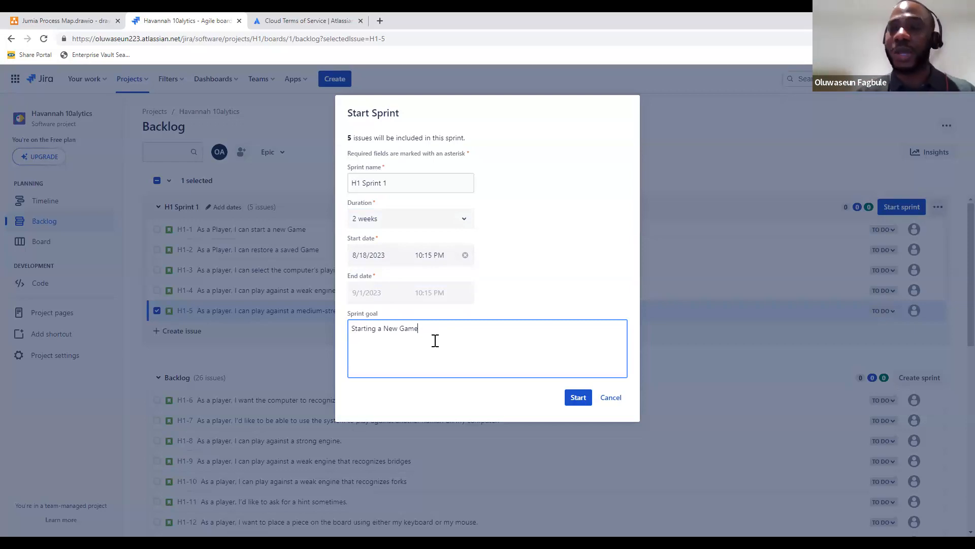
text(and Select Type of Engine)
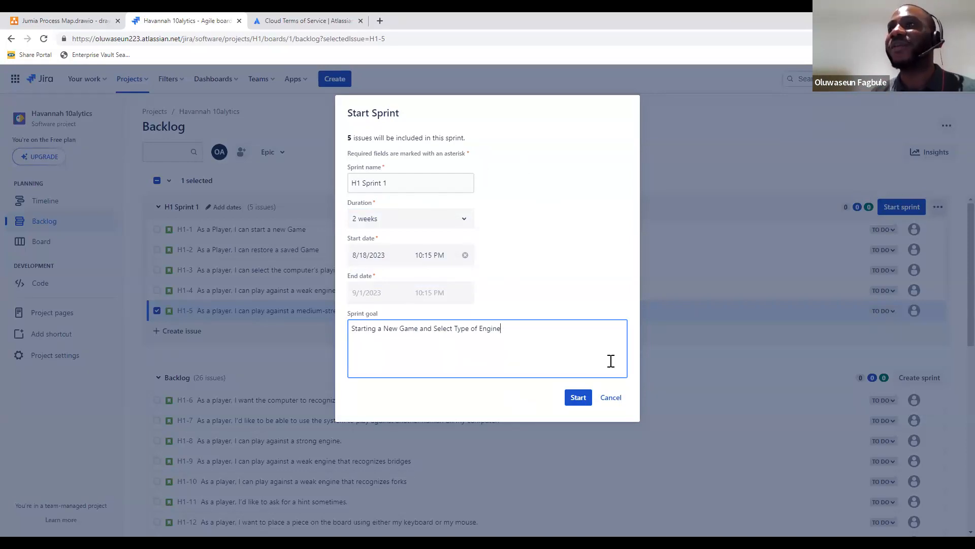
click(577, 399)
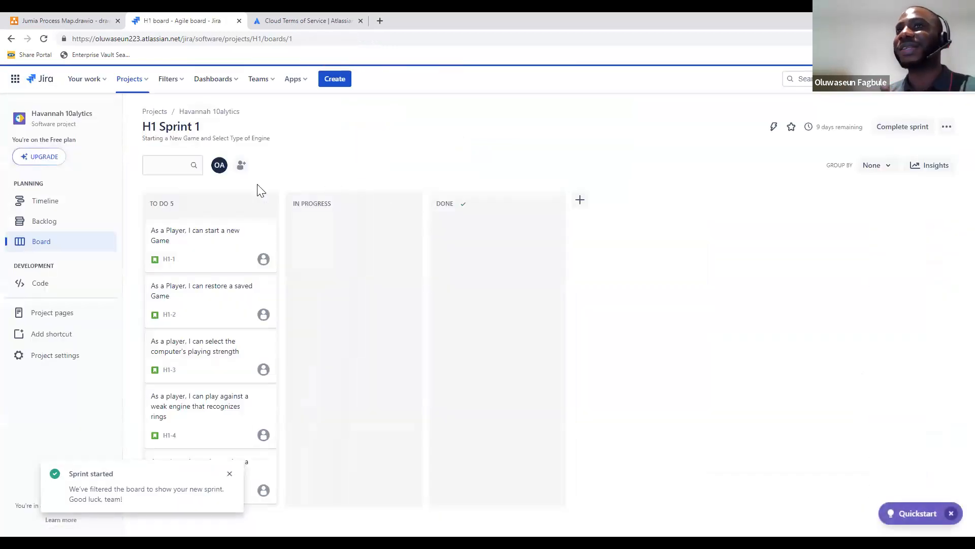
- On the sprint board, take H1-1 and H1-2 through In Progress to Done, and move H1-3 to In Progress
click(71, 223)
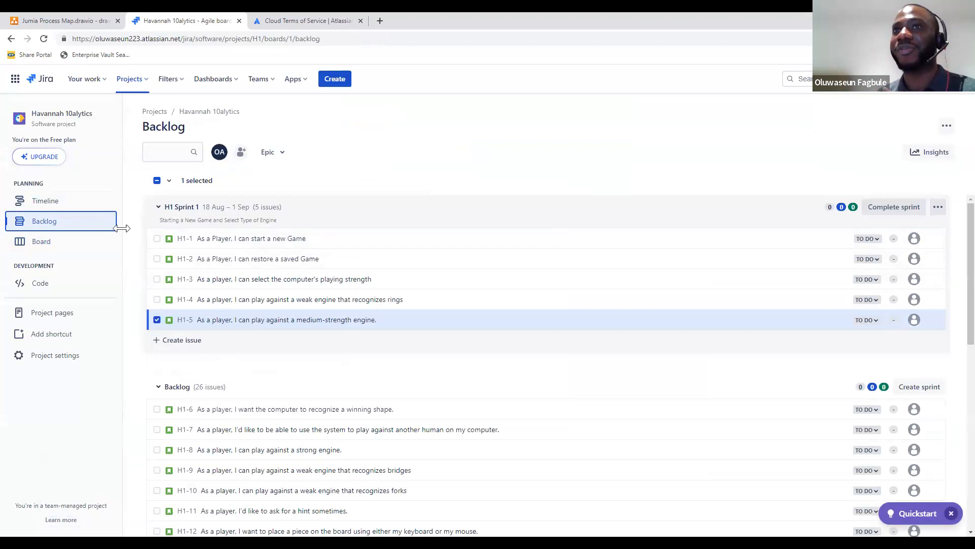
click(41, 243)
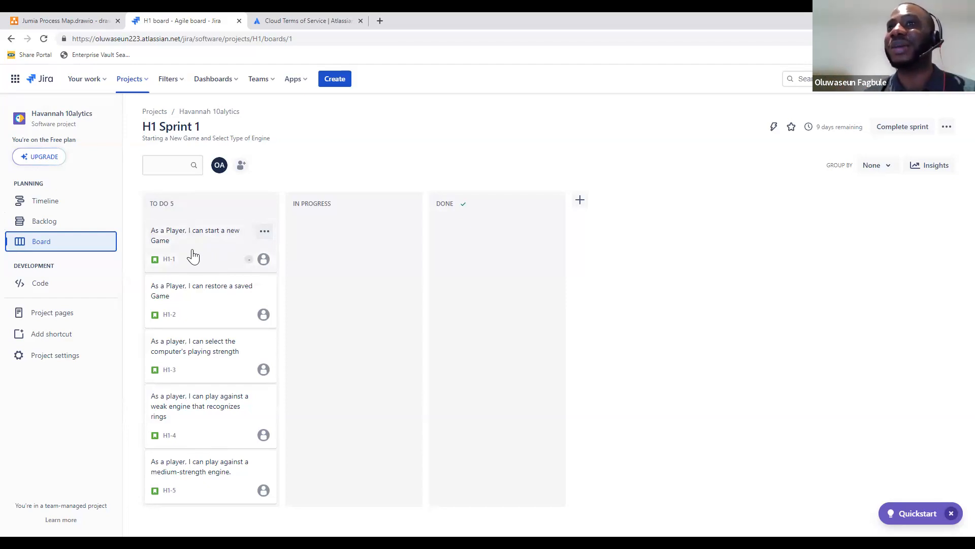
drag(274, 249, 343, 239)
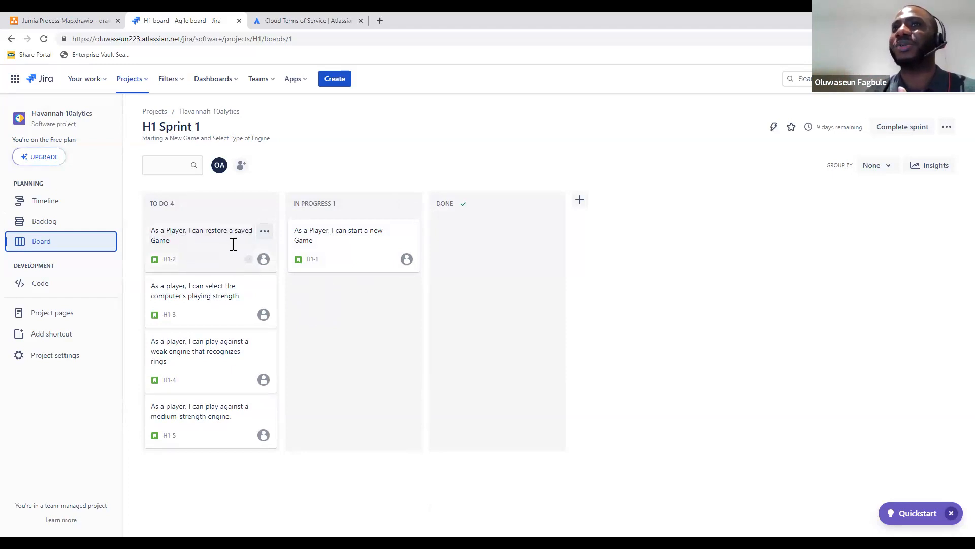
drag(217, 241, 360, 305)
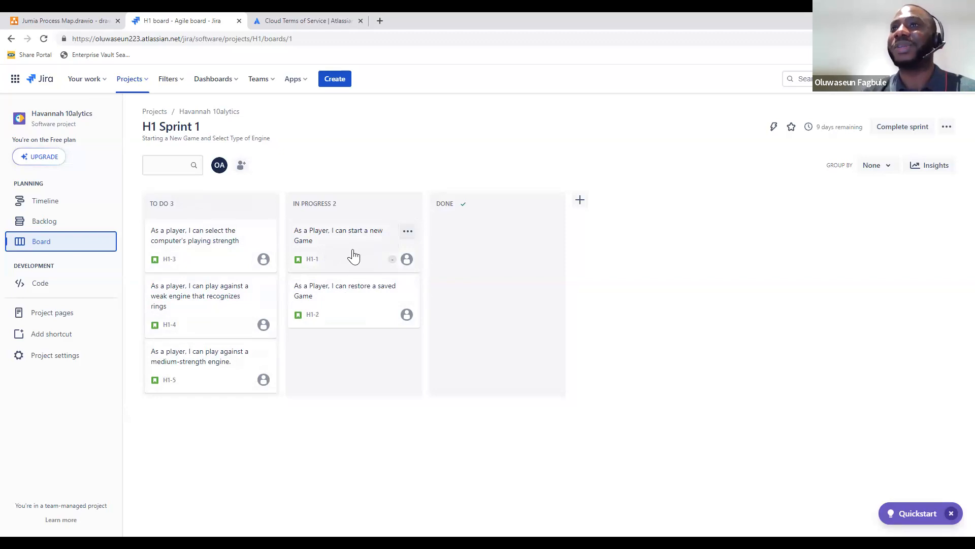
drag(354, 257, 496, 256)
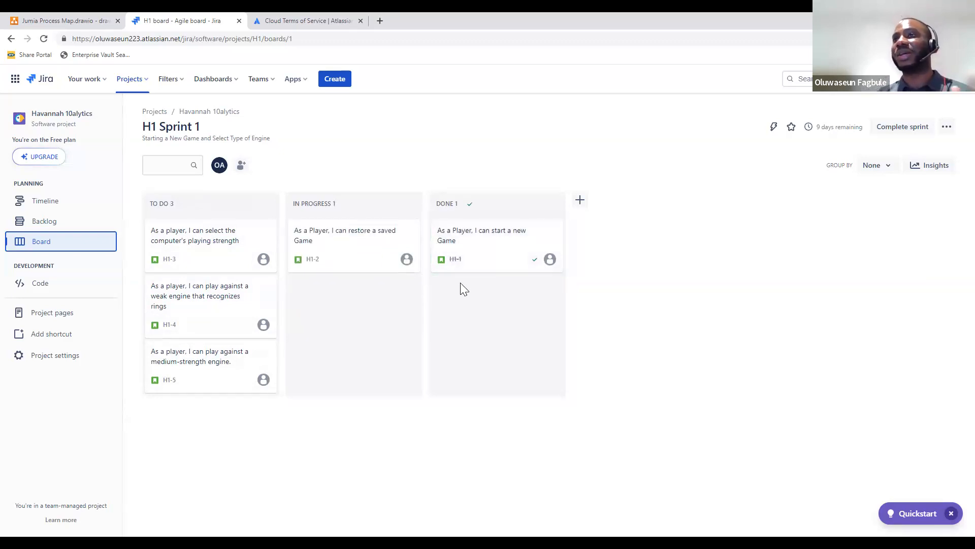
drag(228, 265, 300, 308)
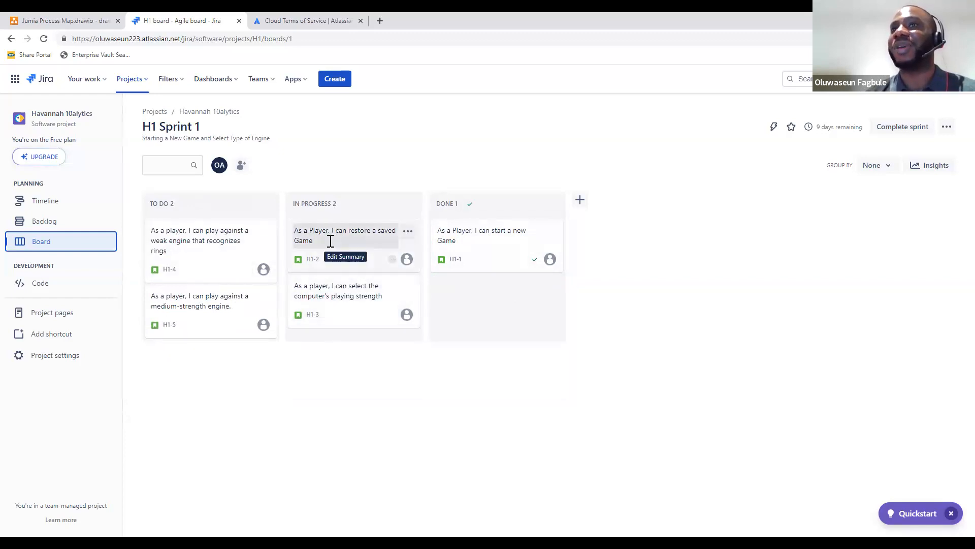
drag(372, 257, 519, 318)
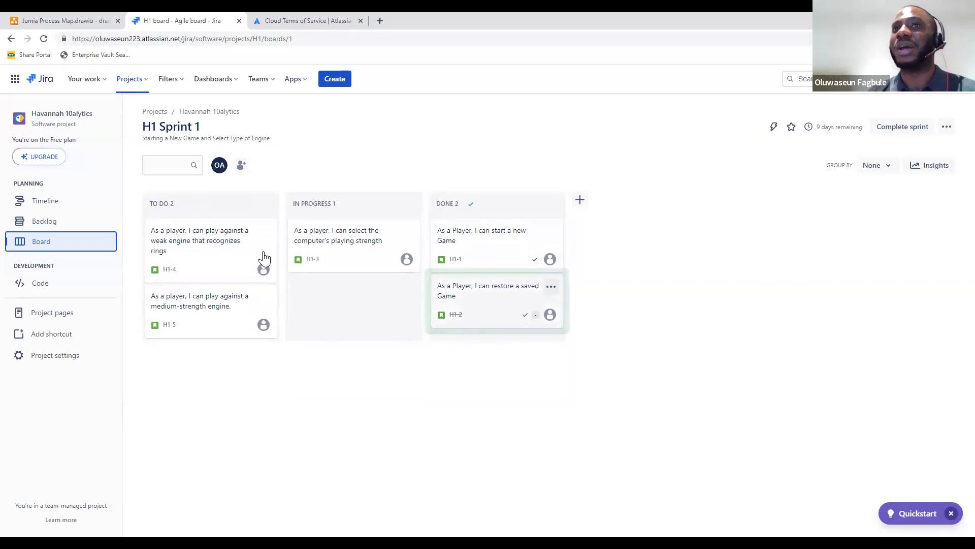
- Move H1-4 and H1-5 to In Progress on the board, and finish H1-3, H1-4 and H1-5 by moving them to Done
drag(192, 229, 352, 301)
drag(208, 239, 405, 405)
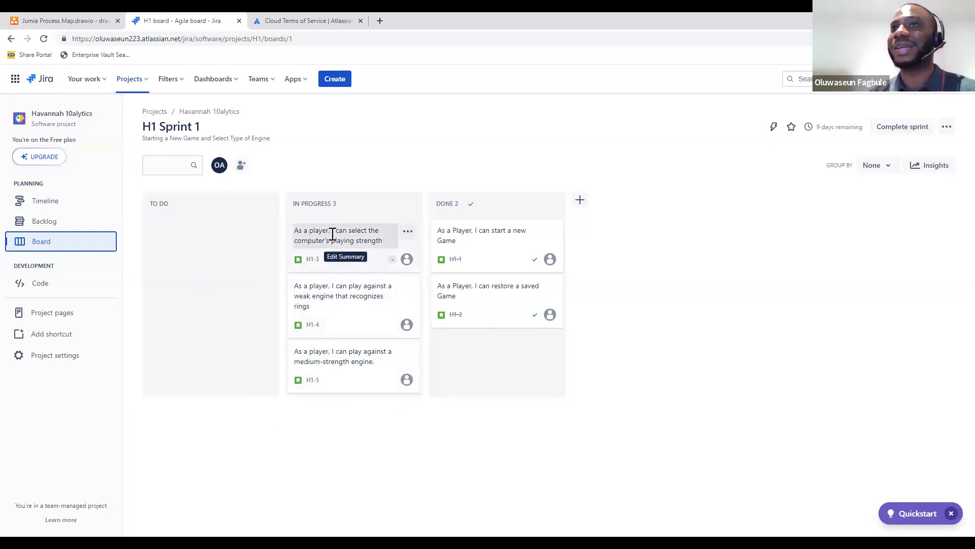
drag(398, 245, 498, 337)
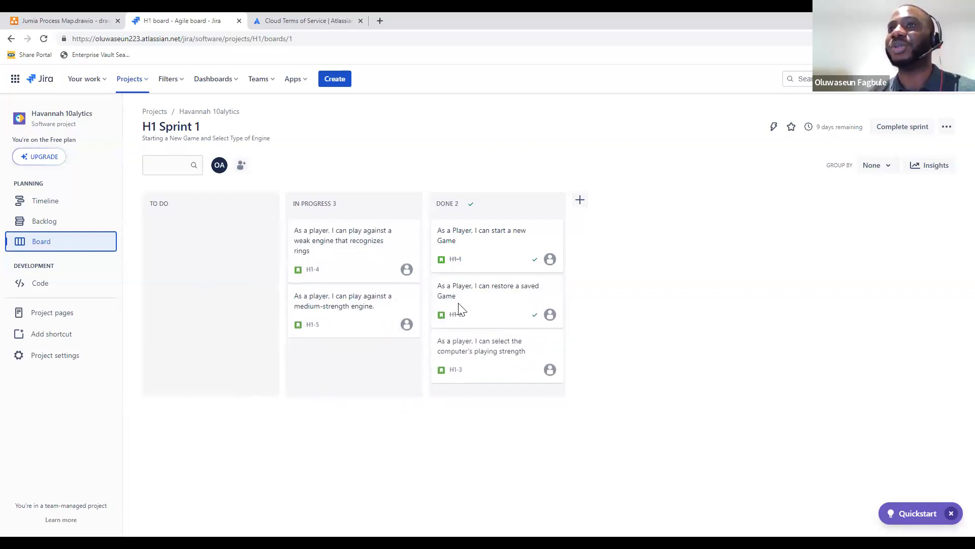
mouse_move(337, 236)
mouse_down()
mouse_move(463, 318)
mouse_move(455, 420)
mouse_move(468, 445)
mouse_move(463, 422)
mouse_up()
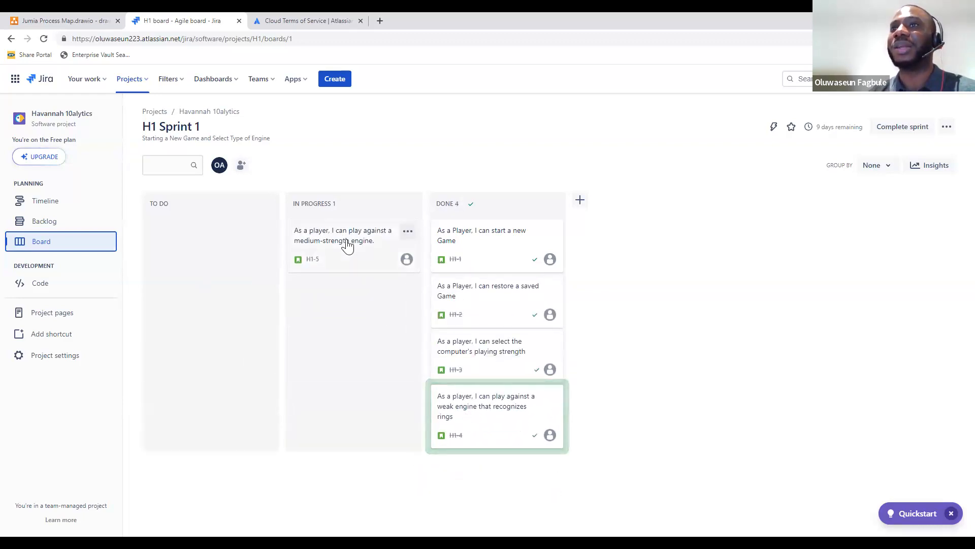
drag(541, 429, 509, 516)
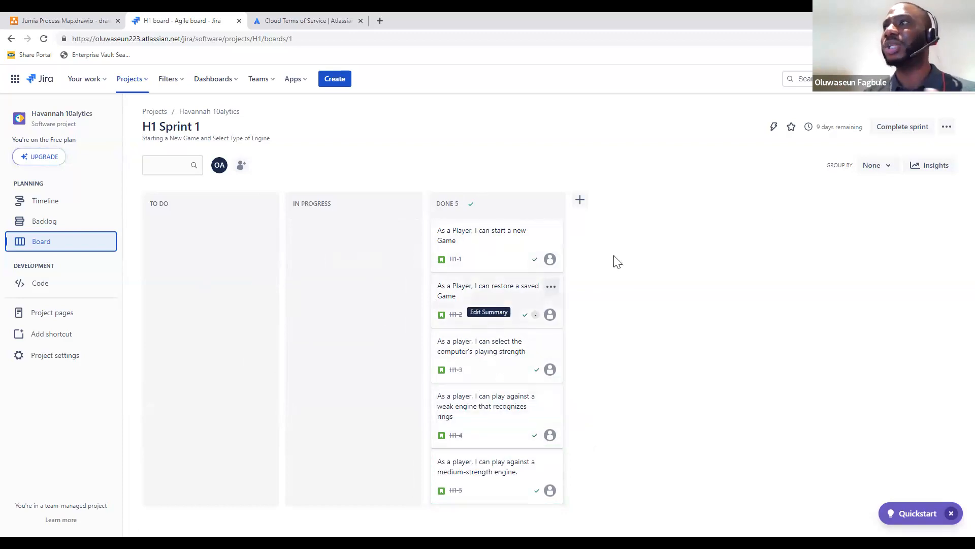
- Open the completion dialog for H1 Sprint 1 and cancel it without completing the sprint
click(897, 131)
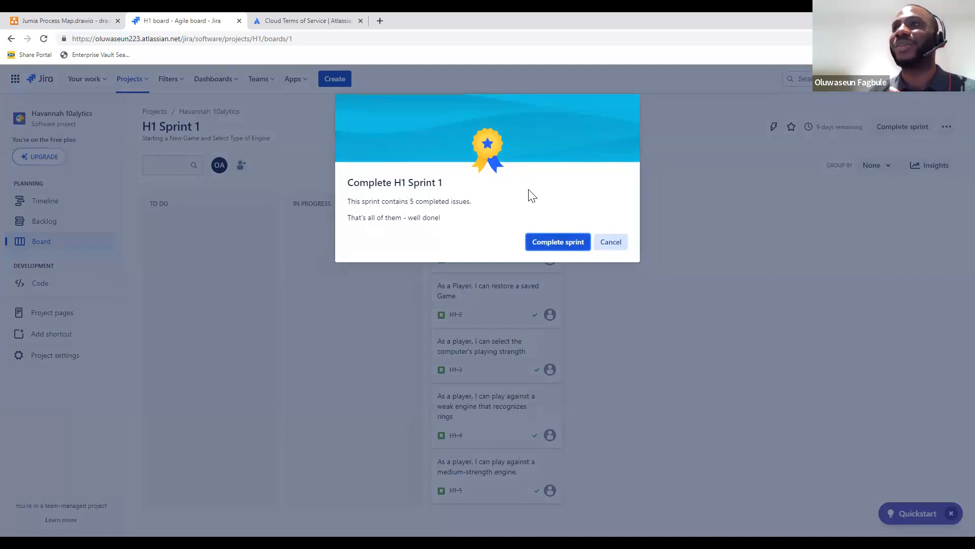
click(610, 242)
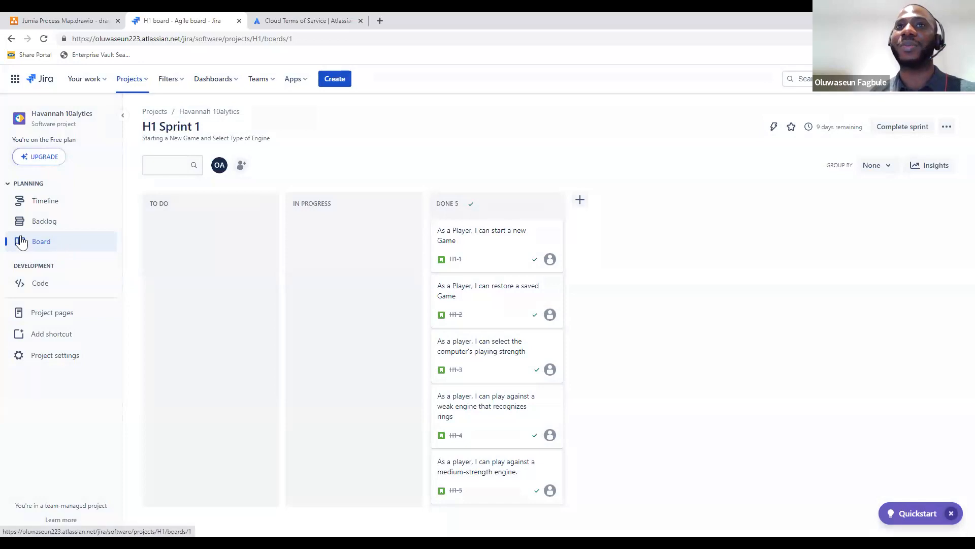
- Open the project's backlog
click(47, 229)
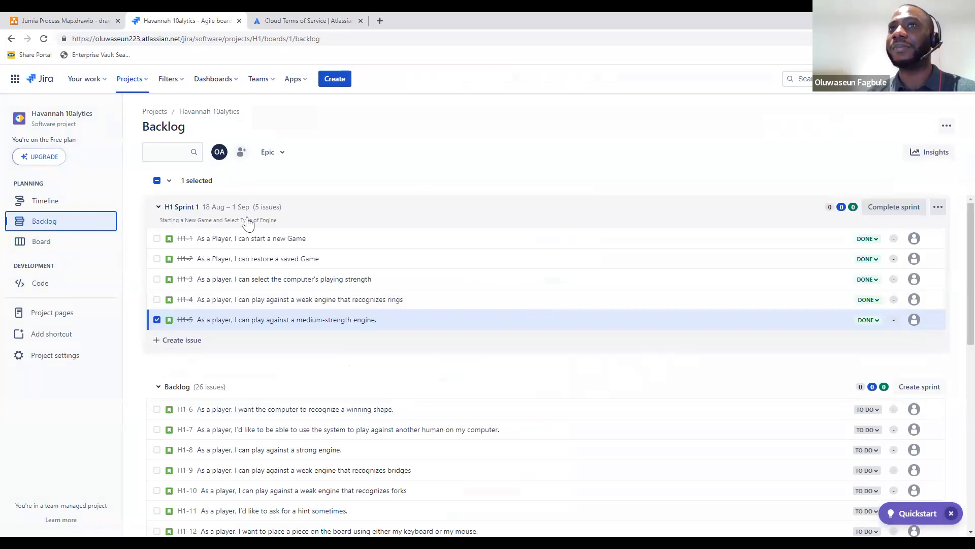
click(170, 181)
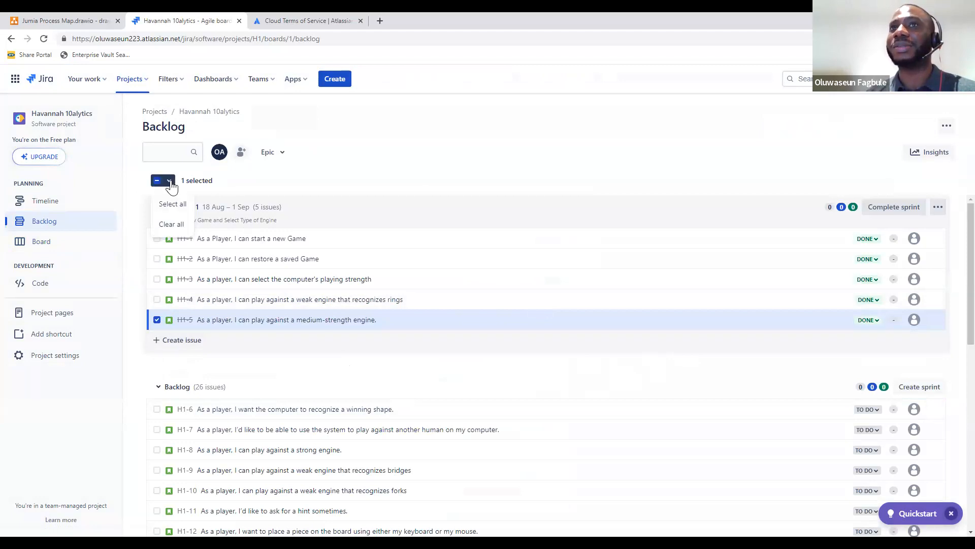
click(278, 184)
click(939, 206)
click(752, 182)
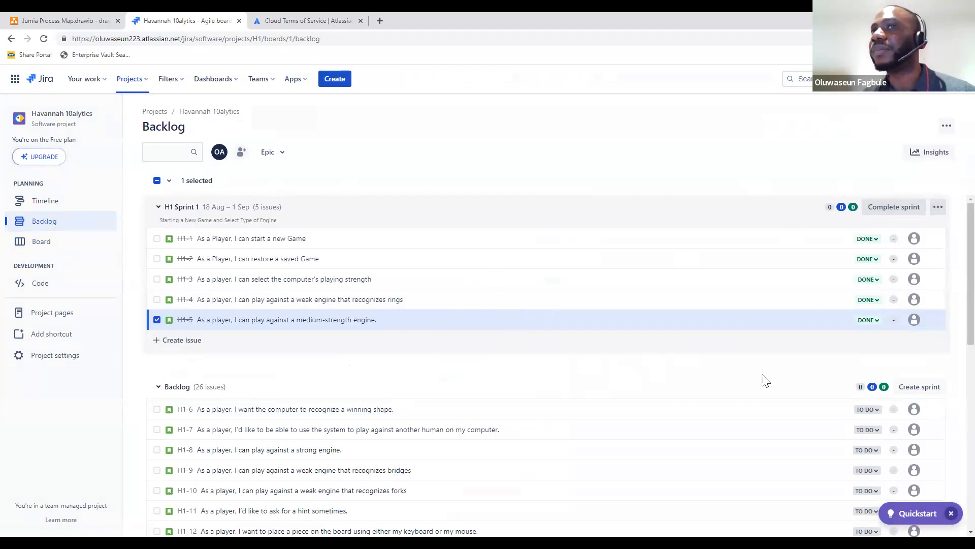
- Create a second sprint from the backlog and move stories H1-6, H1-7, H1-8 and H1-9 into it
scroll(742, 357, down, 1)
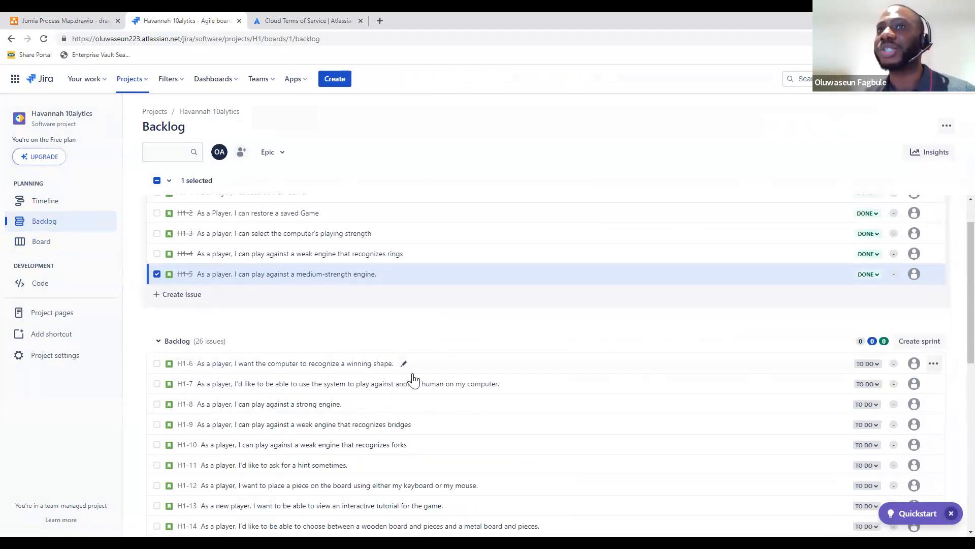
click(922, 346)
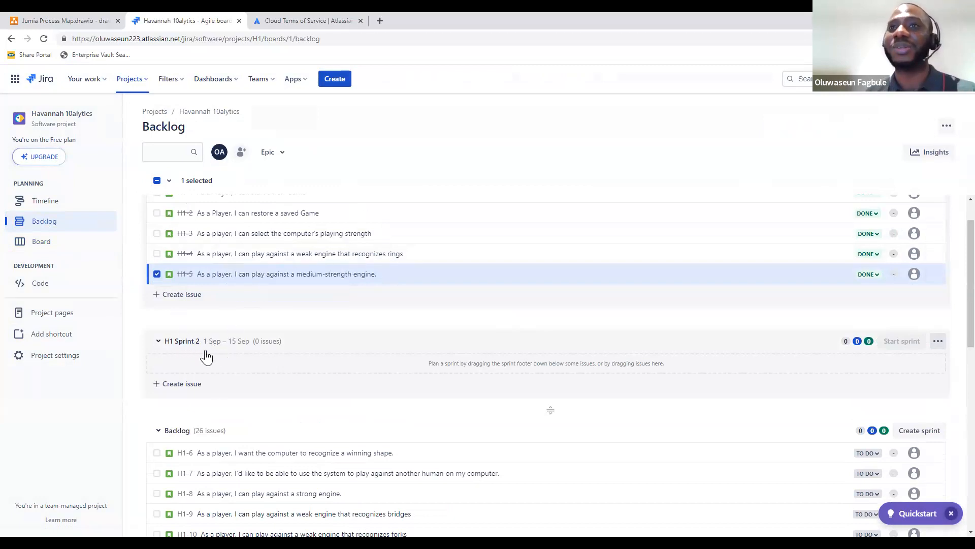
scroll(228, 453, down, 1)
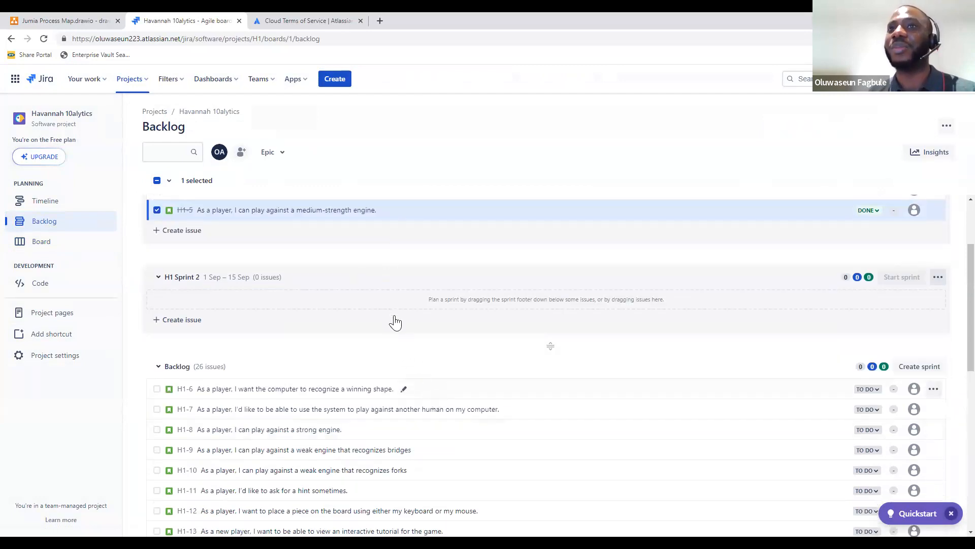
mouse_move(384, 301)
mouse_down()
mouse_move(381, 308)
mouse_move(397, 303)
mouse_up()
mouse_move(499, 316)
mouse_down()
mouse_move(488, 311)
mouse_move(488, 325)
mouse_up()
drag(503, 415, 497, 337)
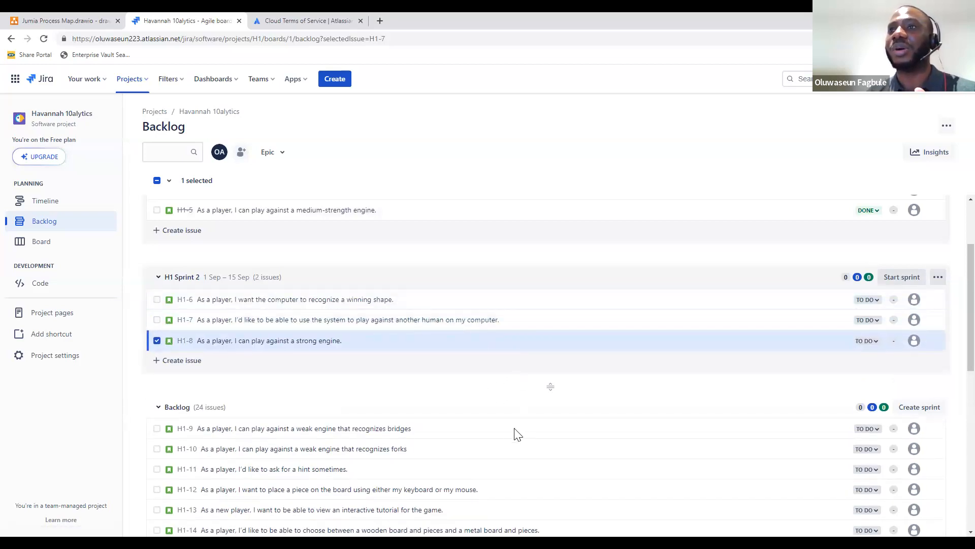
drag(503, 437, 498, 351)
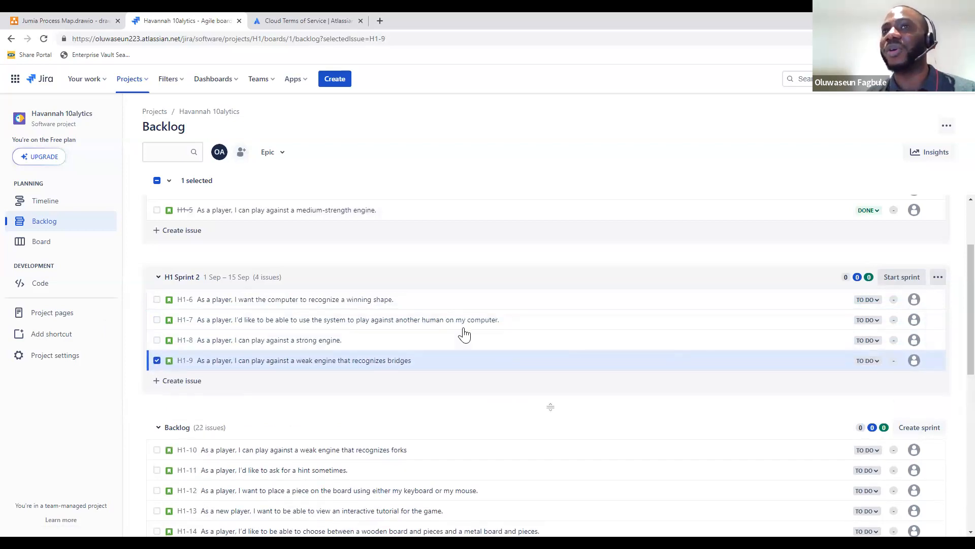
- Start H1 Sprint 2 with the sprint goal "To select other types of Engine"
click(895, 282)
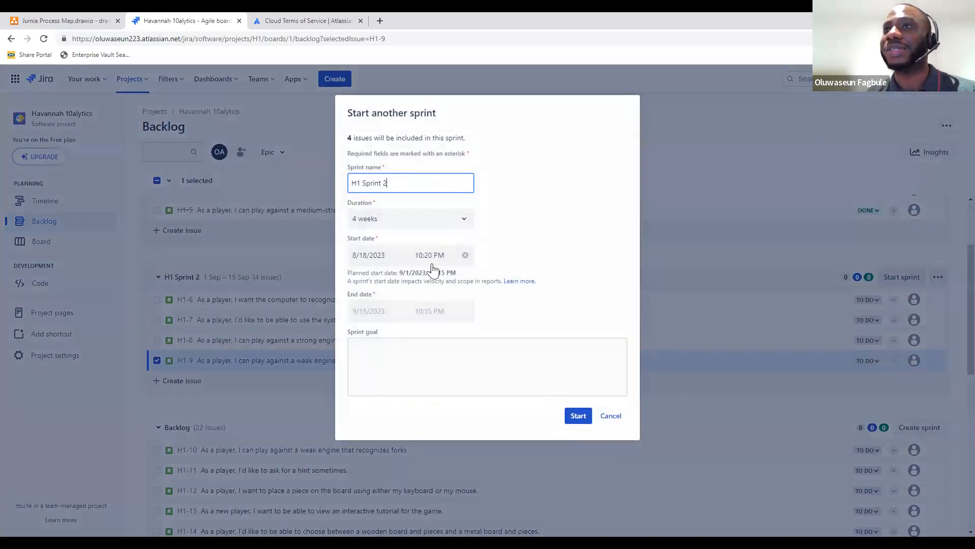
click(383, 345)
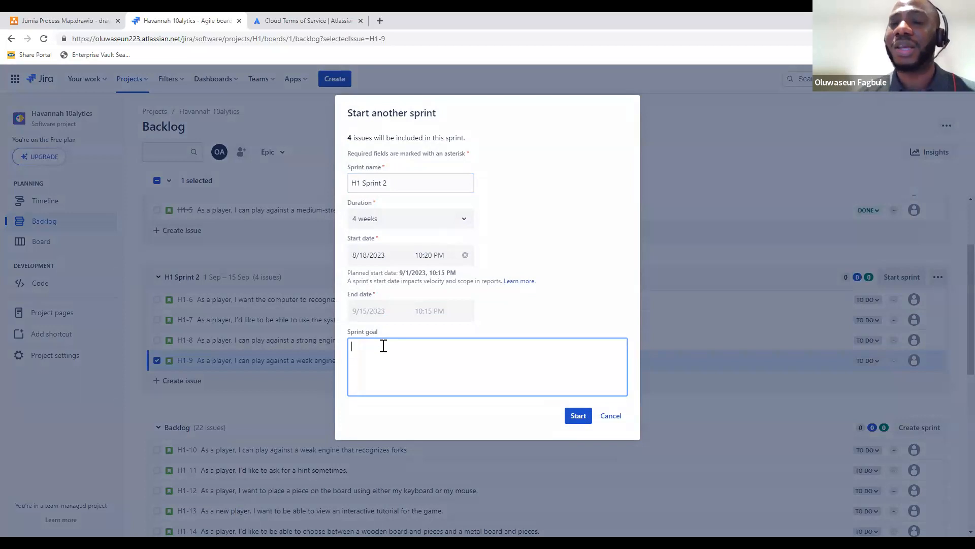
text(T)
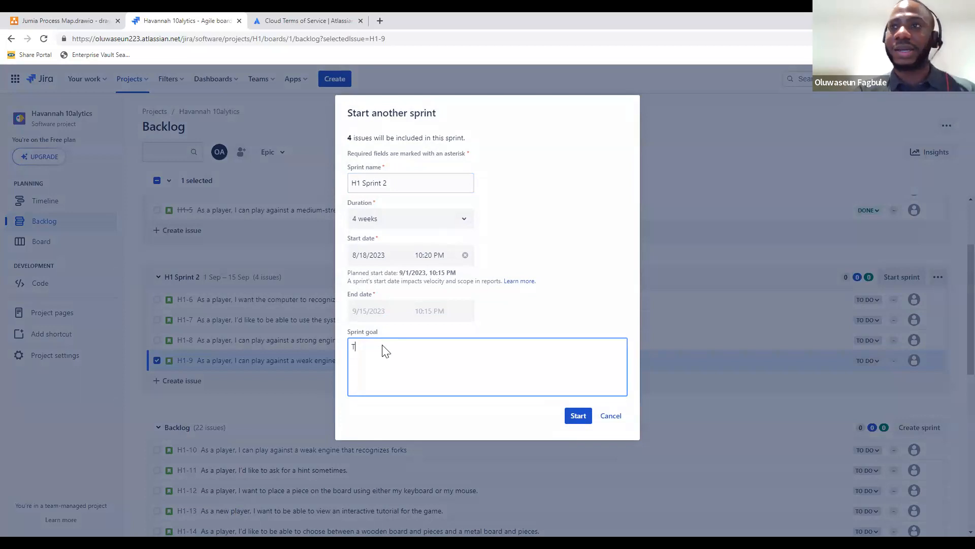
text(o select)
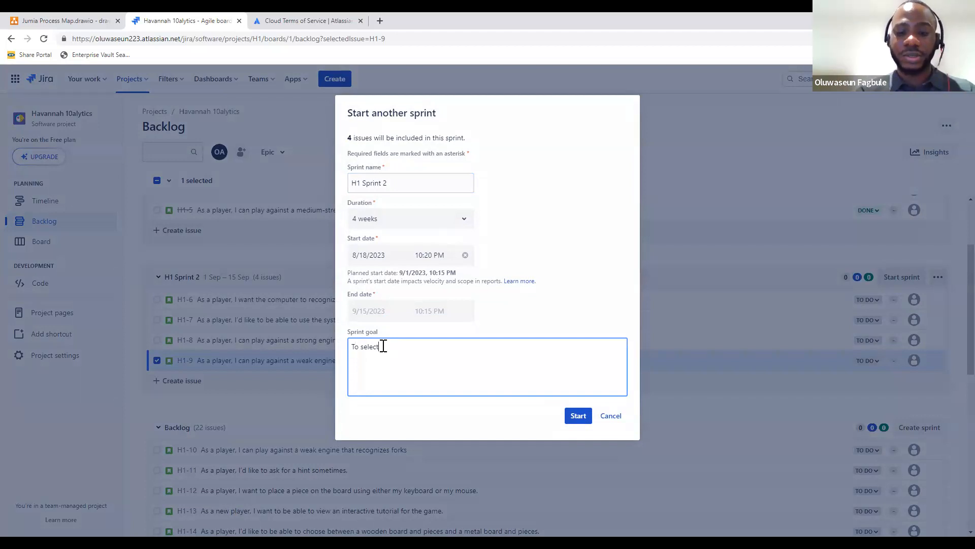
text(other types of Engine)
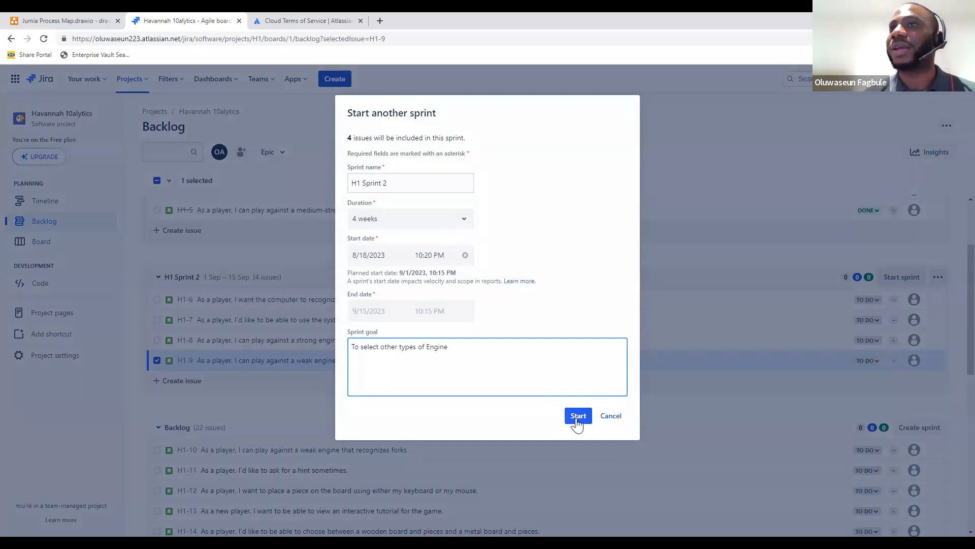
click(577, 419)
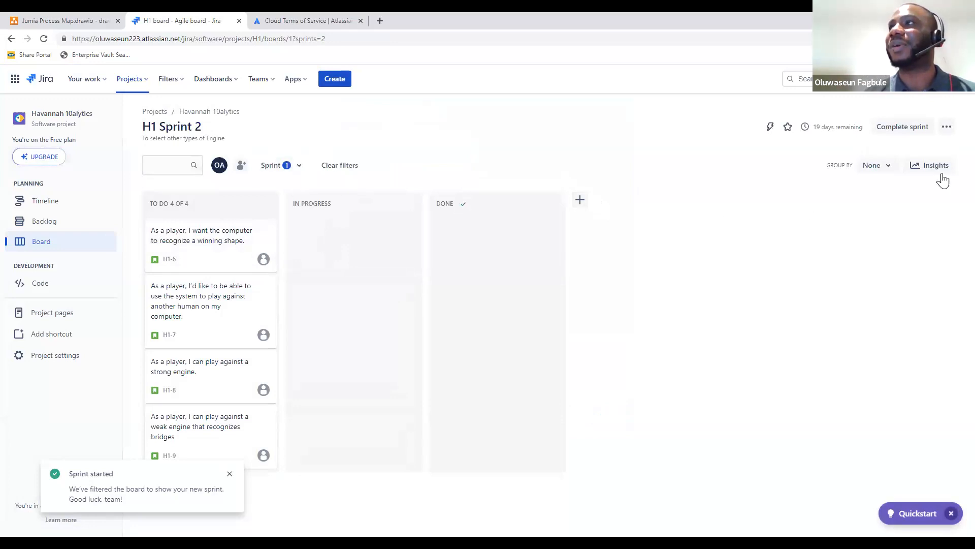
- Check the start and end dates of H1 Sprint 2 in its edit dialog and close the dialog
click(946, 128)
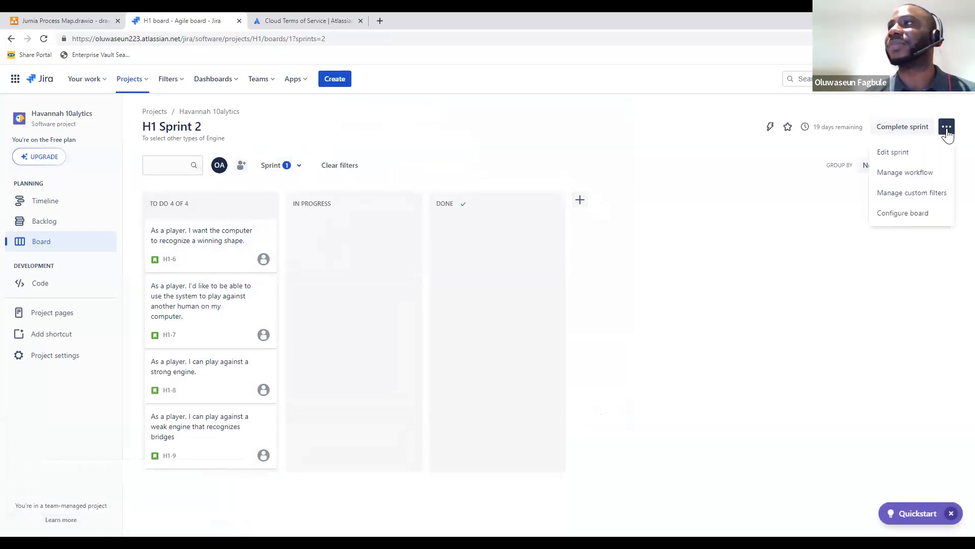
click(882, 155)
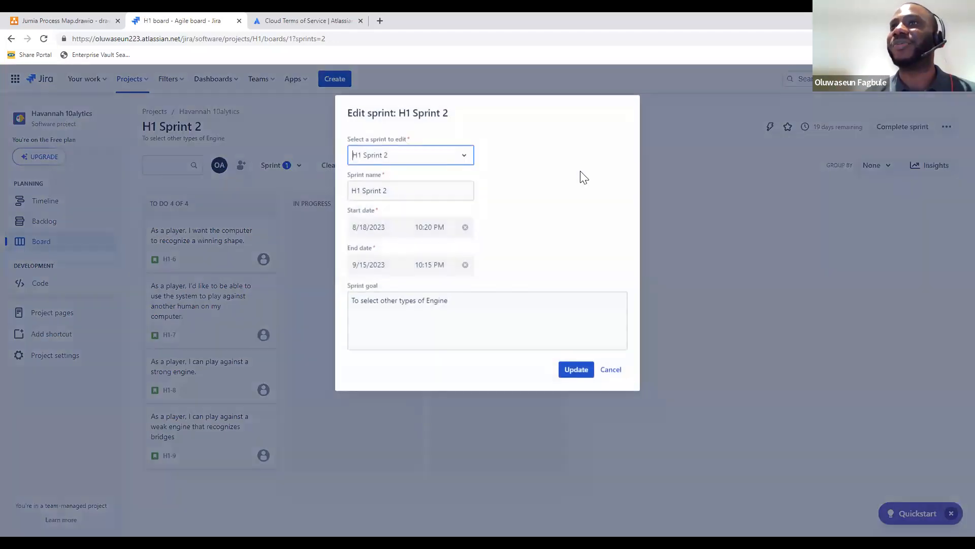
click(383, 238)
click(572, 271)
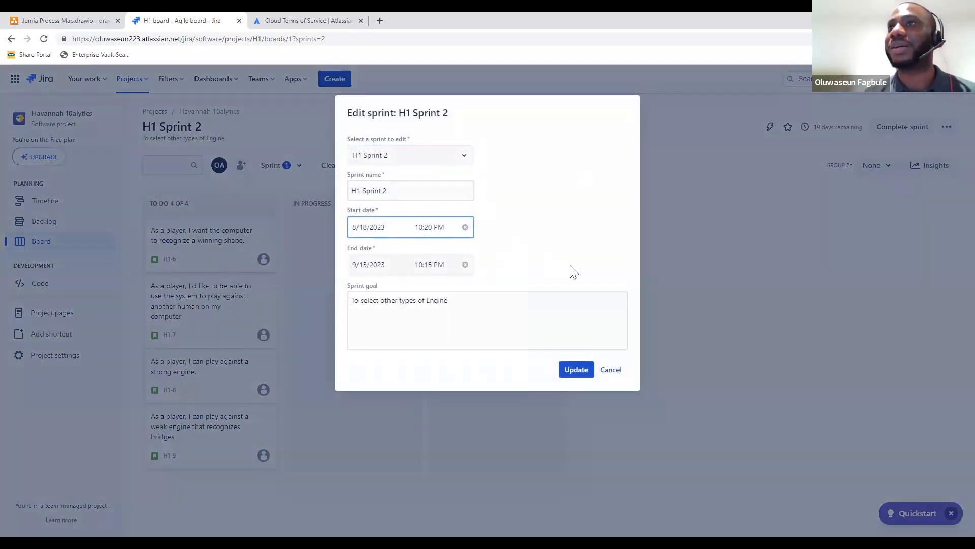
click(406, 270)
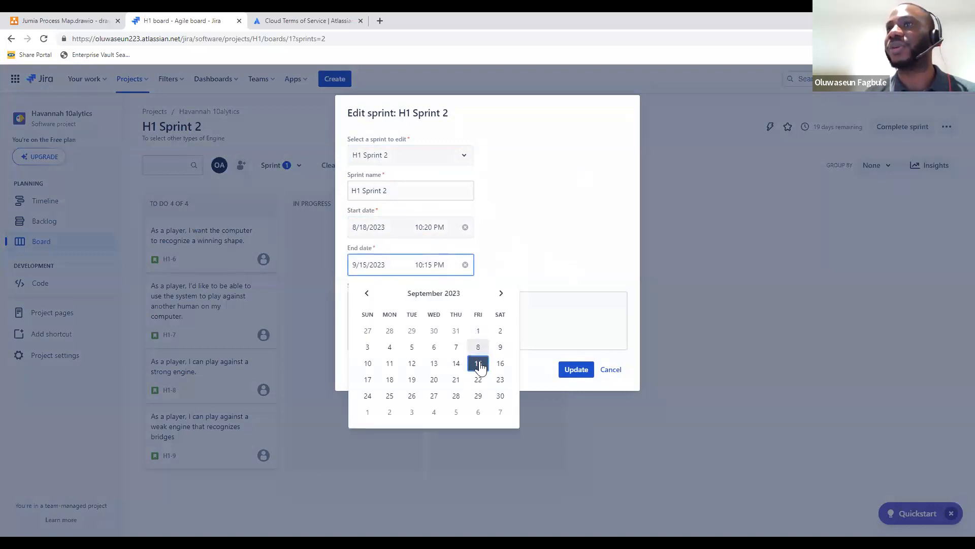
click(576, 369)
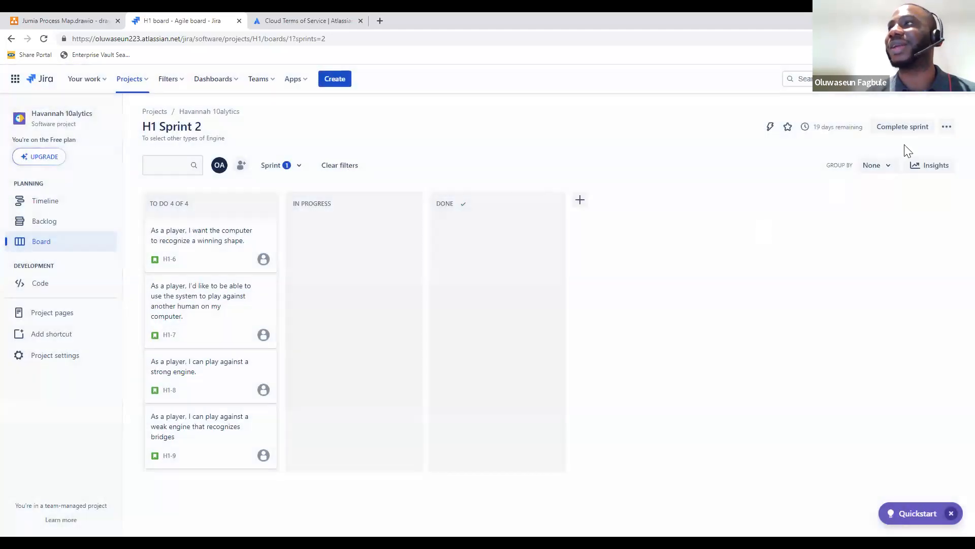
- On the H1 Sprint 2 board, take stories H1-6, H1-7, H1-8 and H1-9 through In Progress to Done
drag(218, 255, 369, 259)
drag(217, 257, 354, 303)
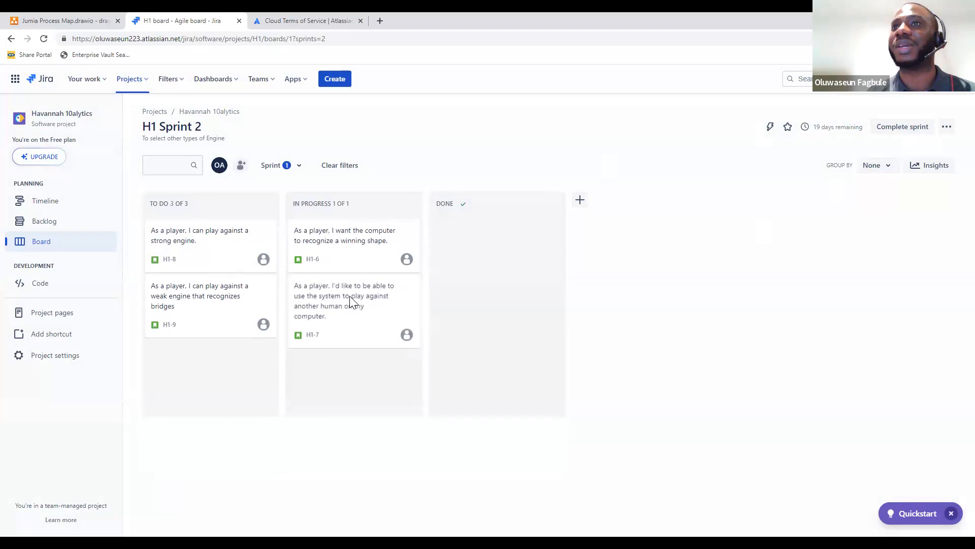
drag(333, 243, 486, 244)
drag(214, 248, 394, 248)
drag(376, 303, 523, 290)
drag(211, 235, 358, 305)
drag(337, 245, 473, 292)
drag(340, 259, 519, 374)
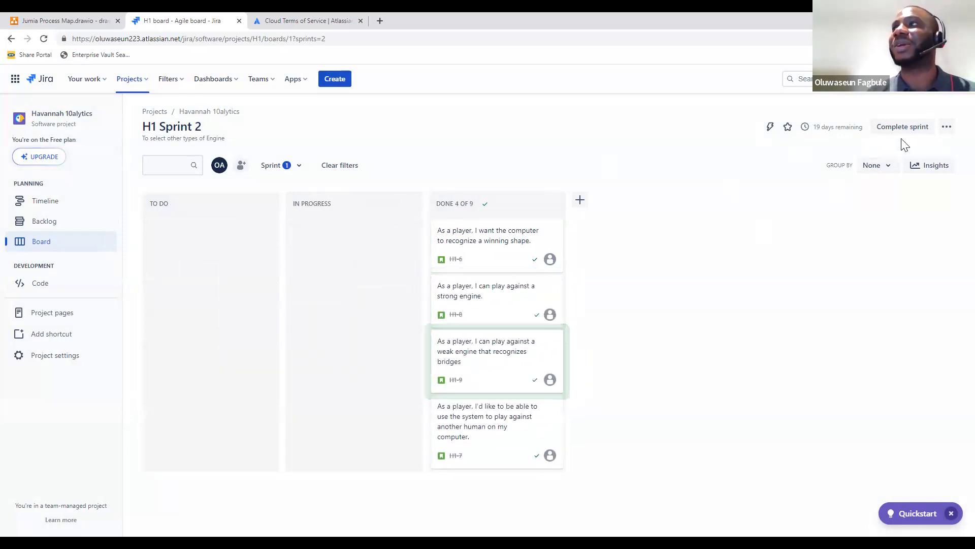
- Open the completion dialog for H1 Sprint 2 and cancel it
click(891, 126)
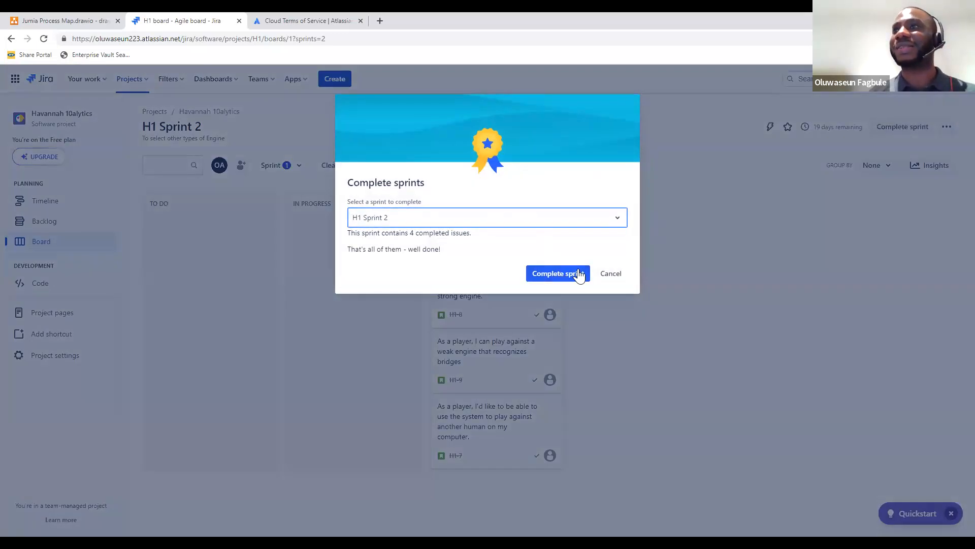
click(611, 275)
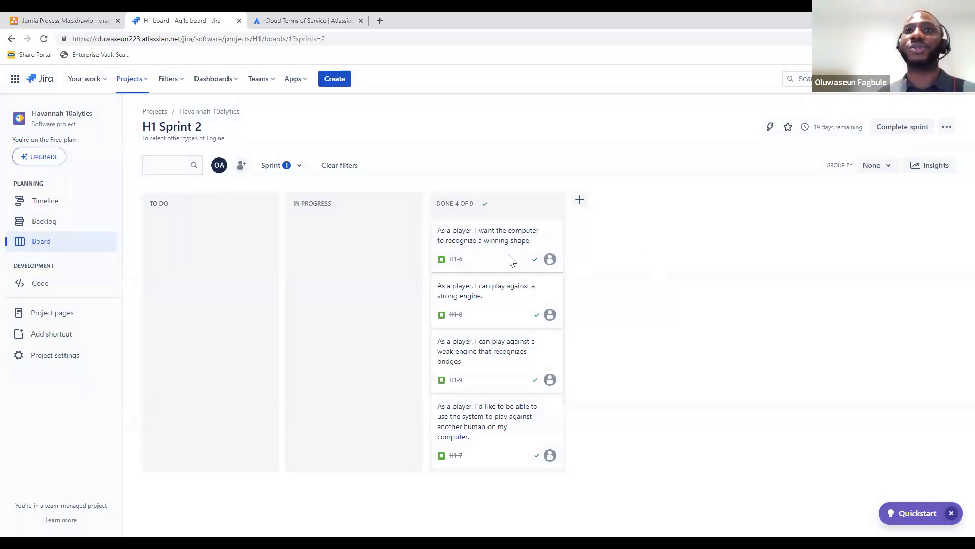
- Review both sprints and the remaining stories in the backlog, and view the board for all sprints
click(55, 221)
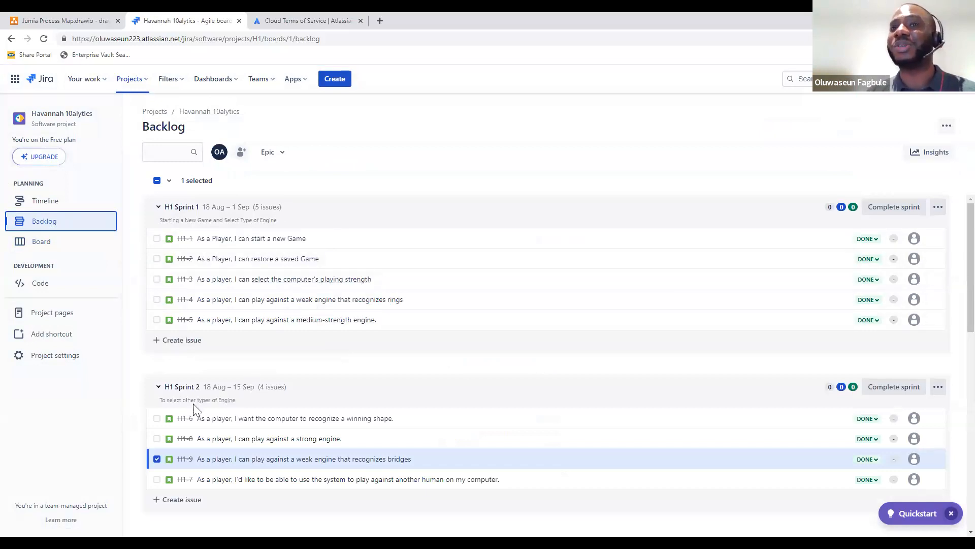
scroll(200, 431, down, 5)
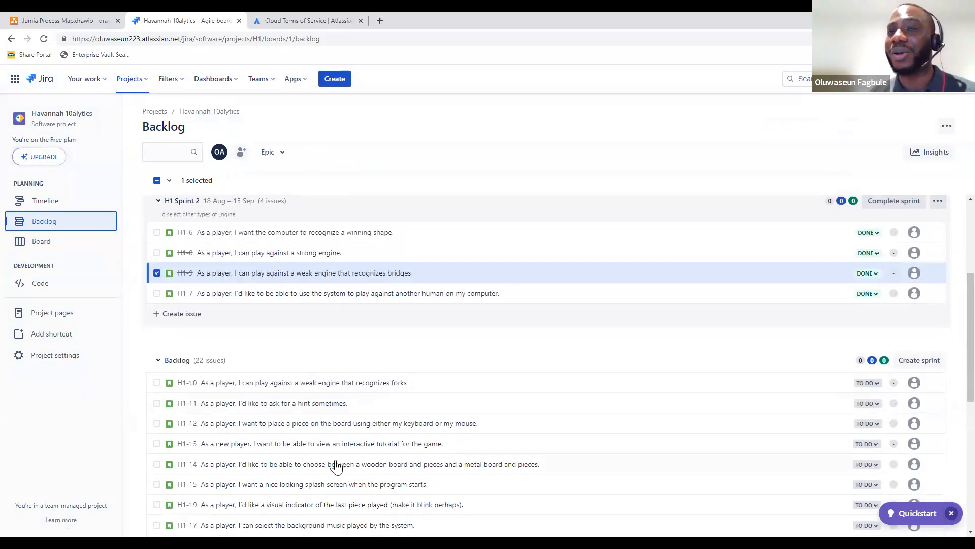
scroll(294, 322, up, 3)
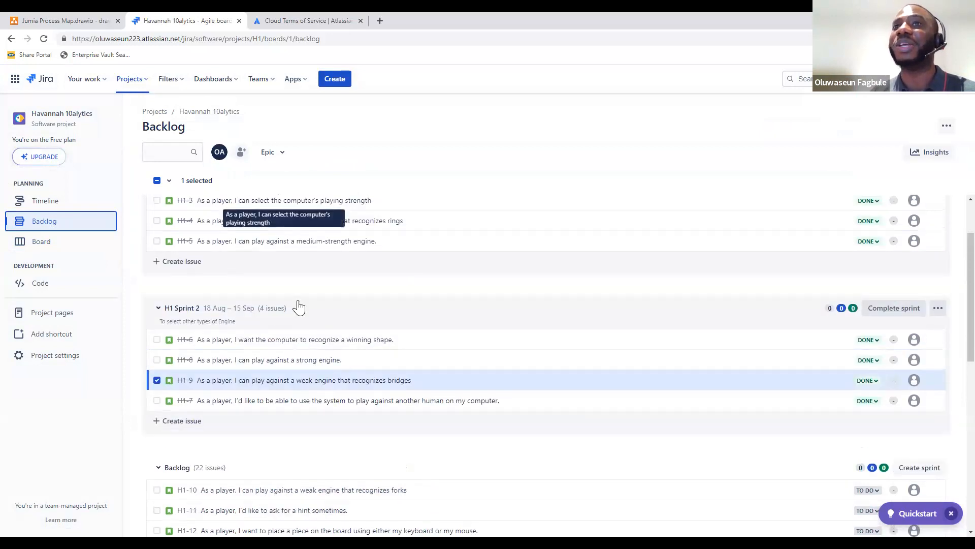
scroll(298, 304, up, 2)
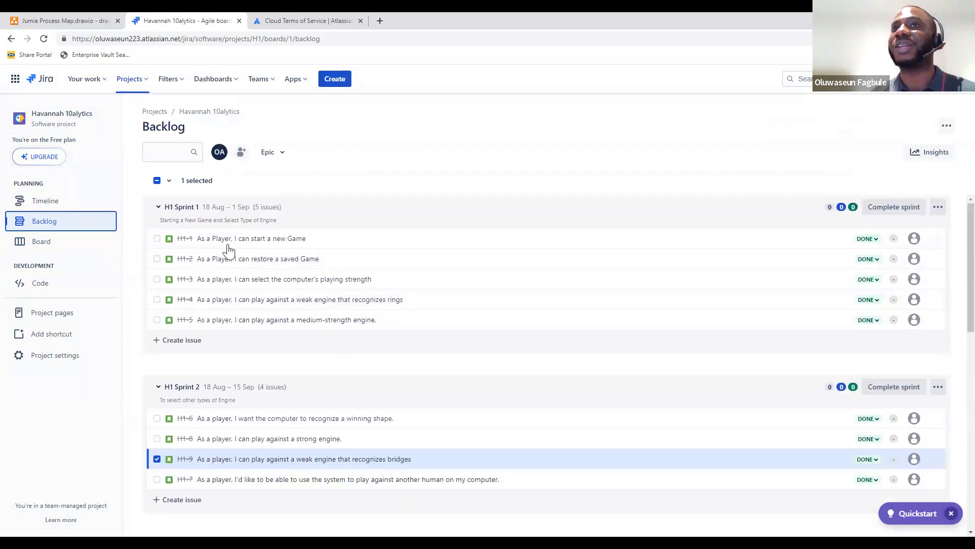
click(39, 242)
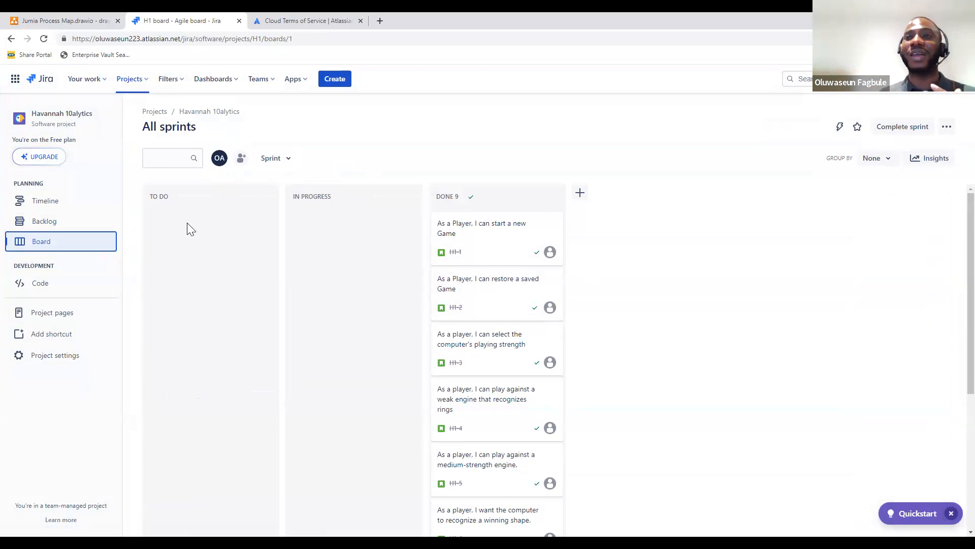
- Create a Bug issue titled "Passoword userstory failing" at the end of the project backlog
click(43, 223)
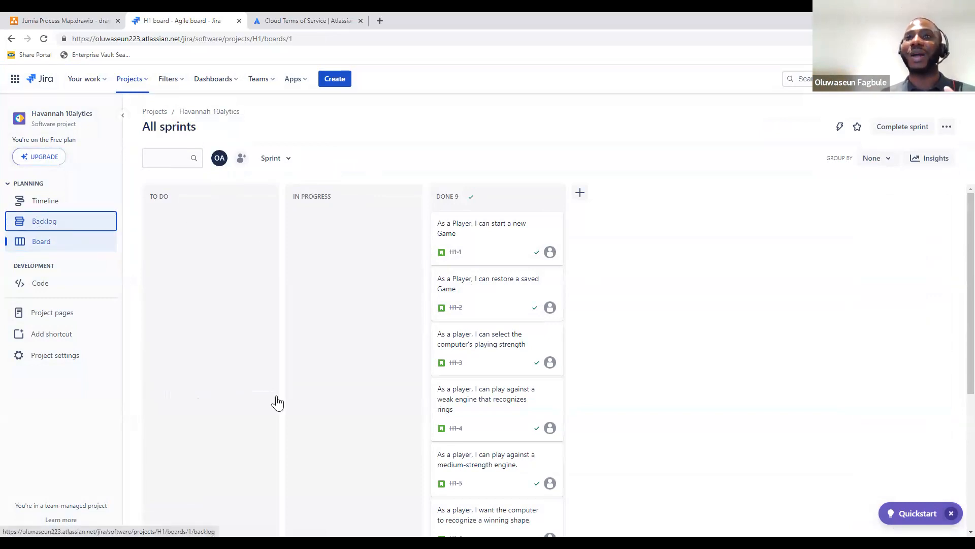
click(348, 456)
scroll(348, 456, down, 4)
scroll(195, 435, down, 2)
scroll(694, 354, down, 4)
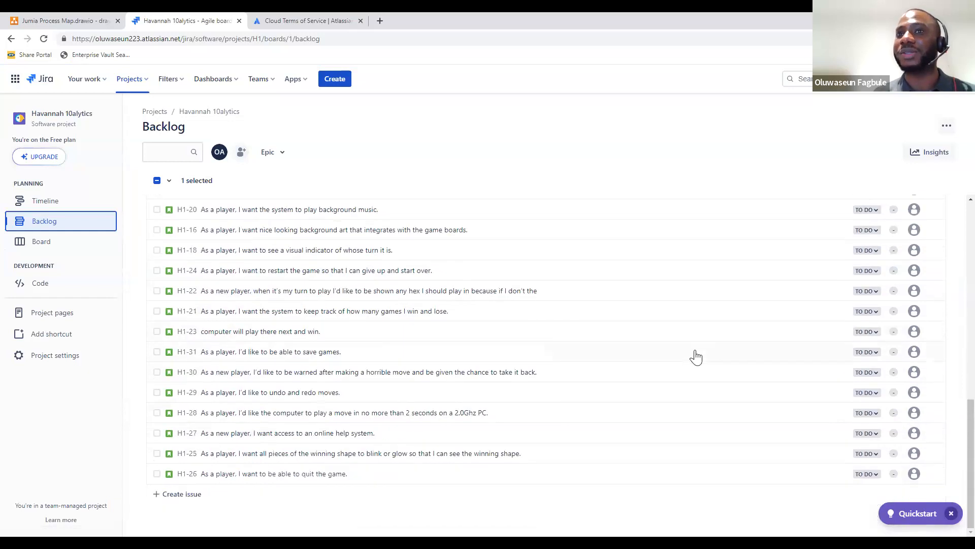
click(186, 494)
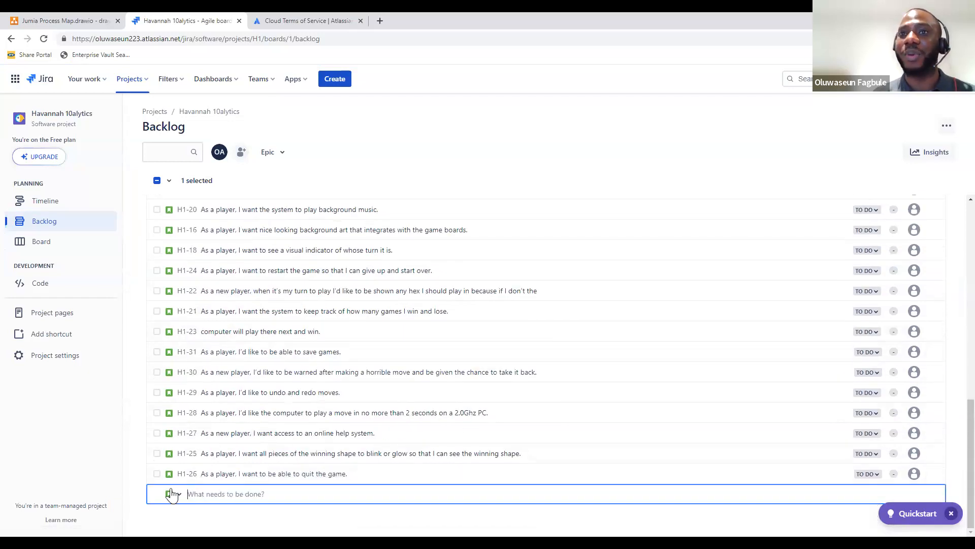
click(176, 496)
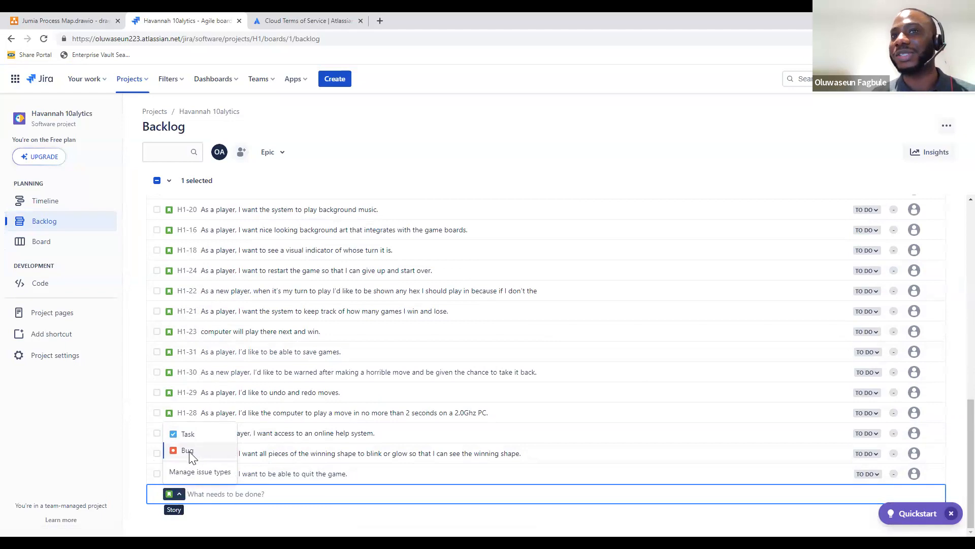
click(189, 451)
text(P)
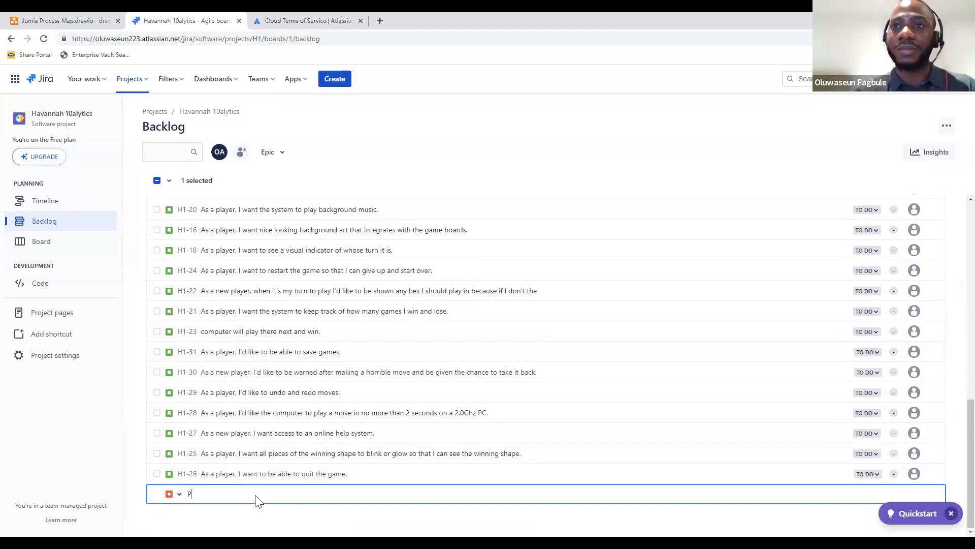
text(assowo)
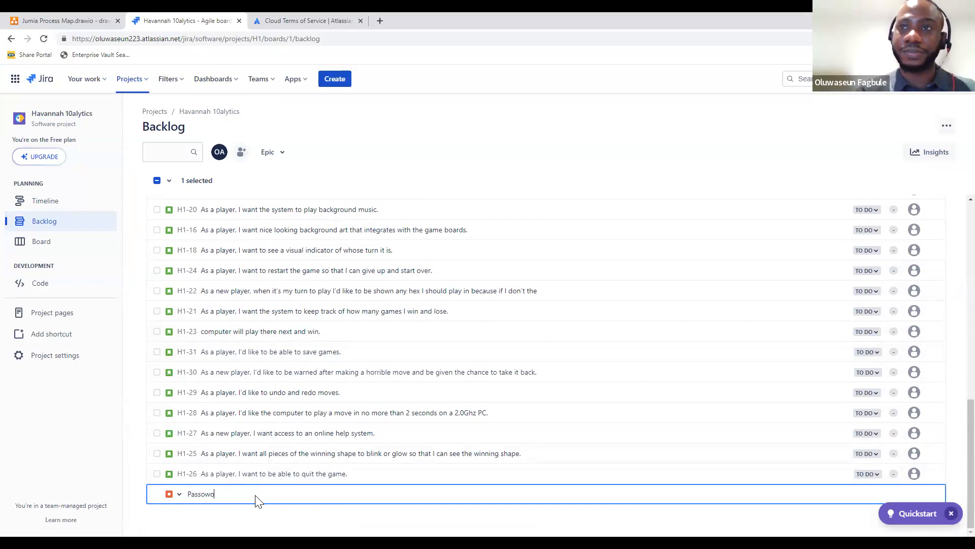
text(rd userst)
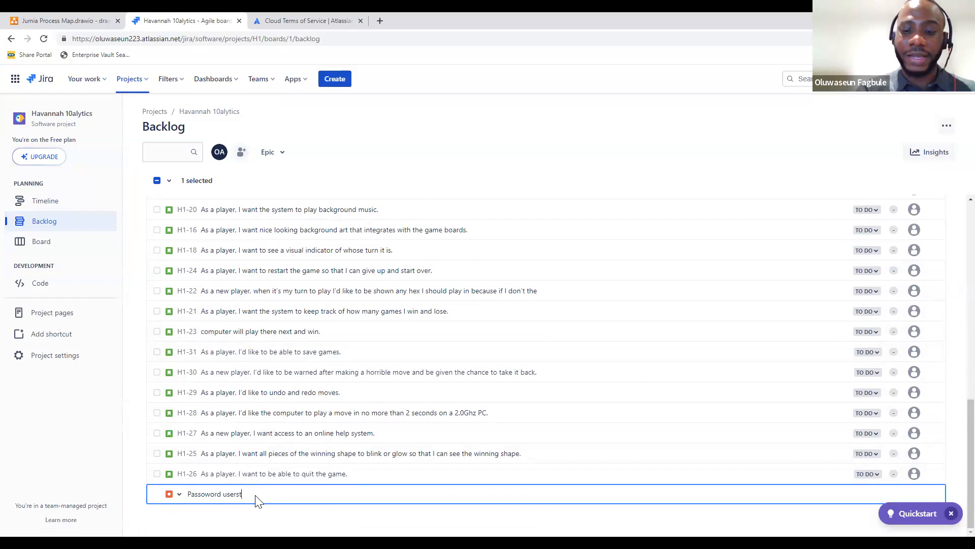
text(ory failing)
key(Return)
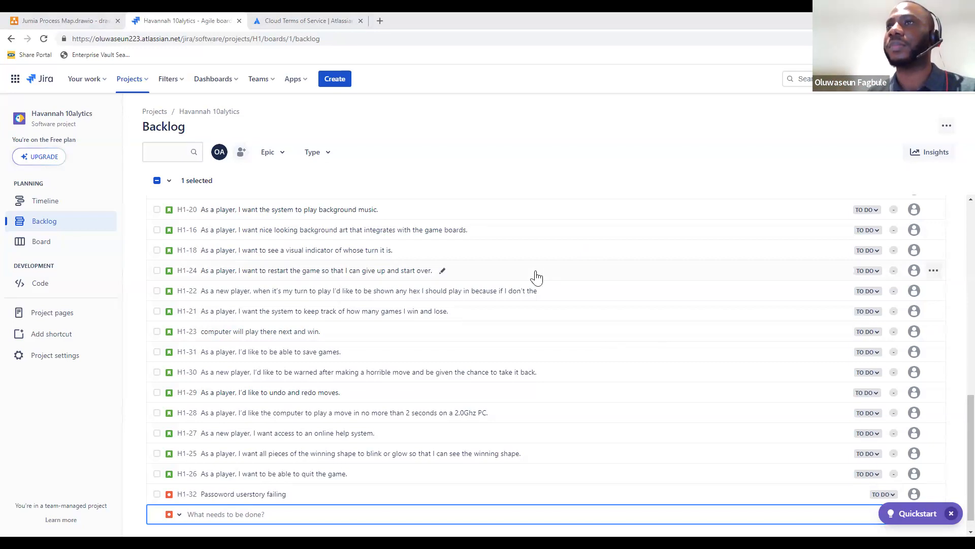
- On the all-sprints board, move stories H1-1 and H1-2 from Done back to To Do and H1-3 to In Progress
scroll(537, 277, up, 6)
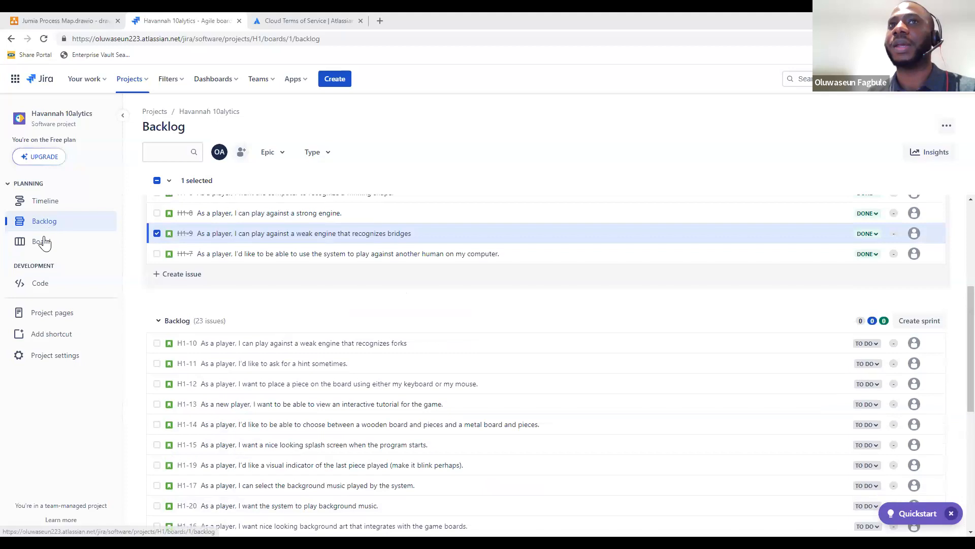
click(42, 243)
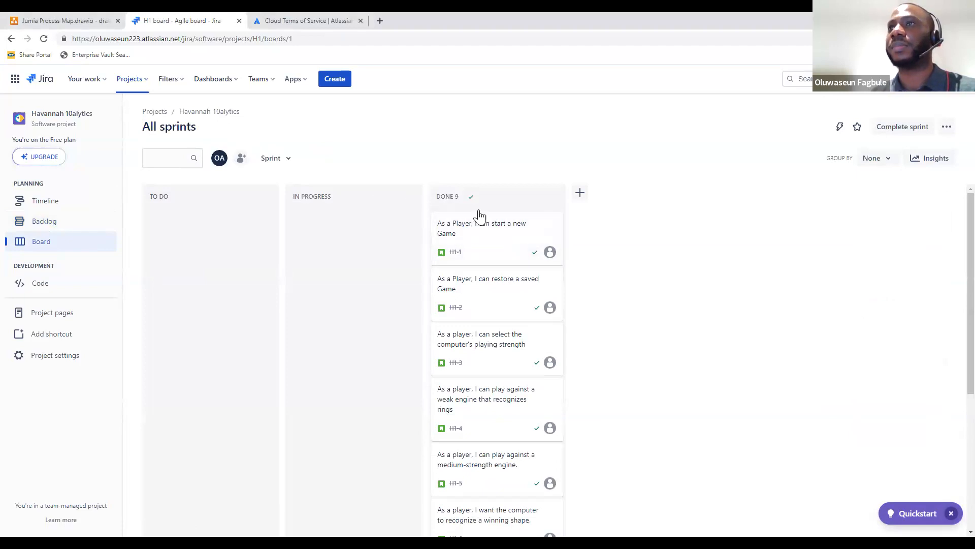
drag(488, 234, 204, 241)
drag(437, 228, 338, 236)
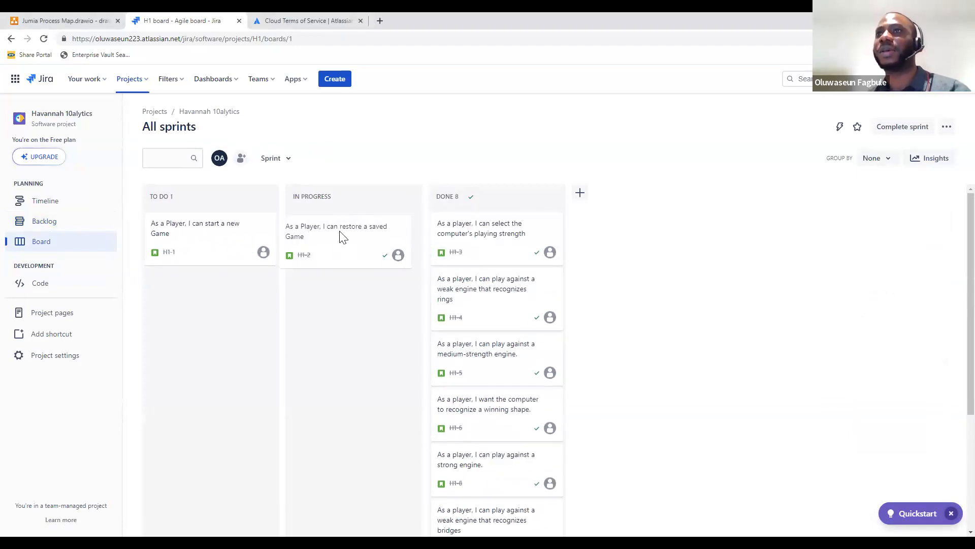
drag(216, 300, 179, 305)
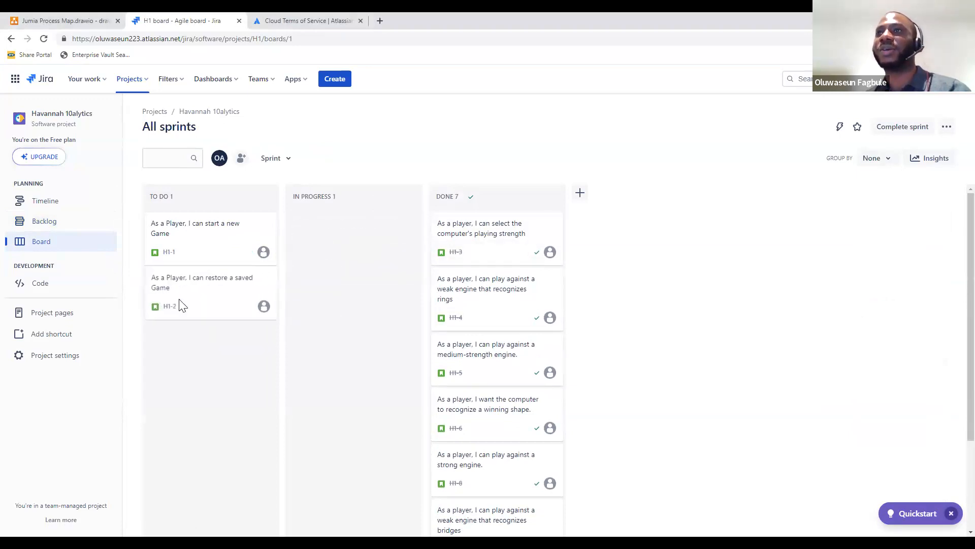
drag(466, 245, 340, 249)
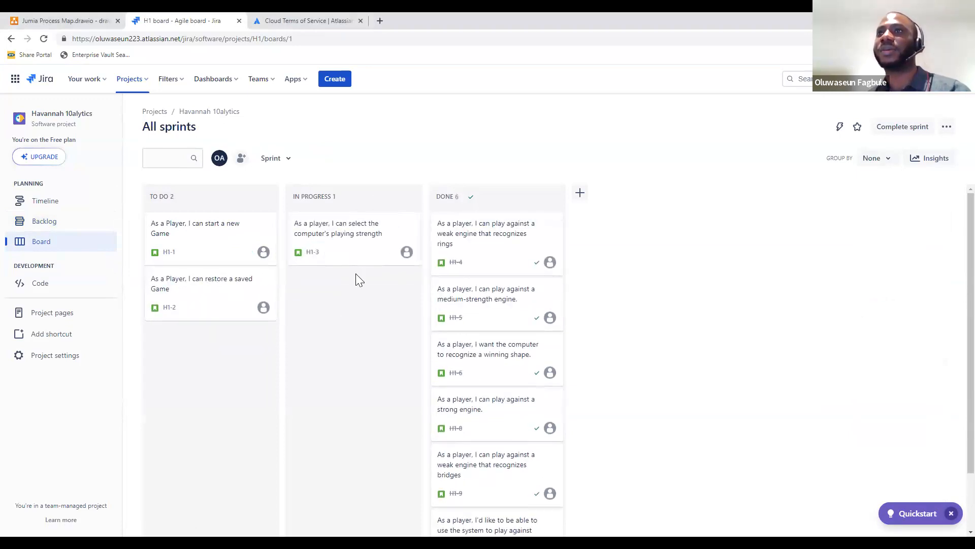
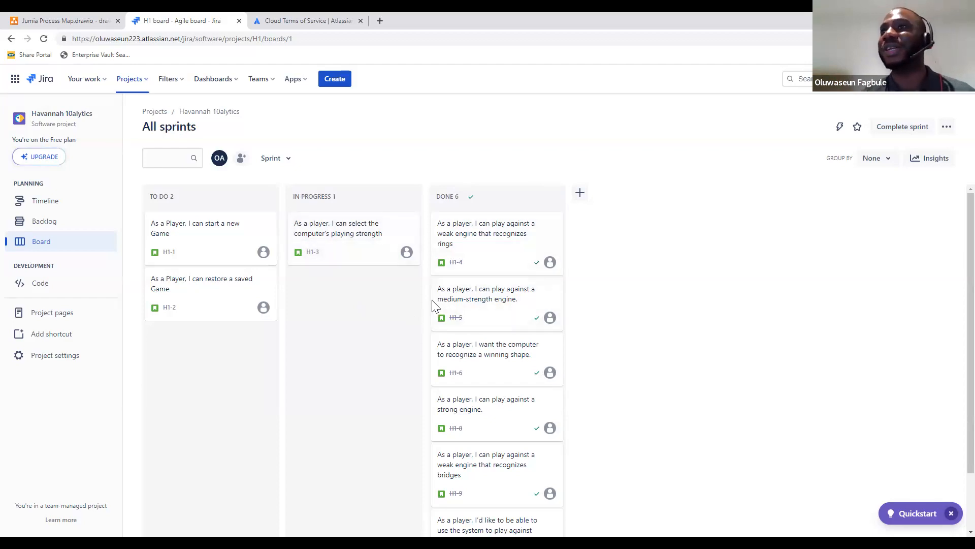
- Move story H1-1 from To Do to Done on the all-sprints board, and look at the actions available for H1-2
drag(248, 249, 483, 318)
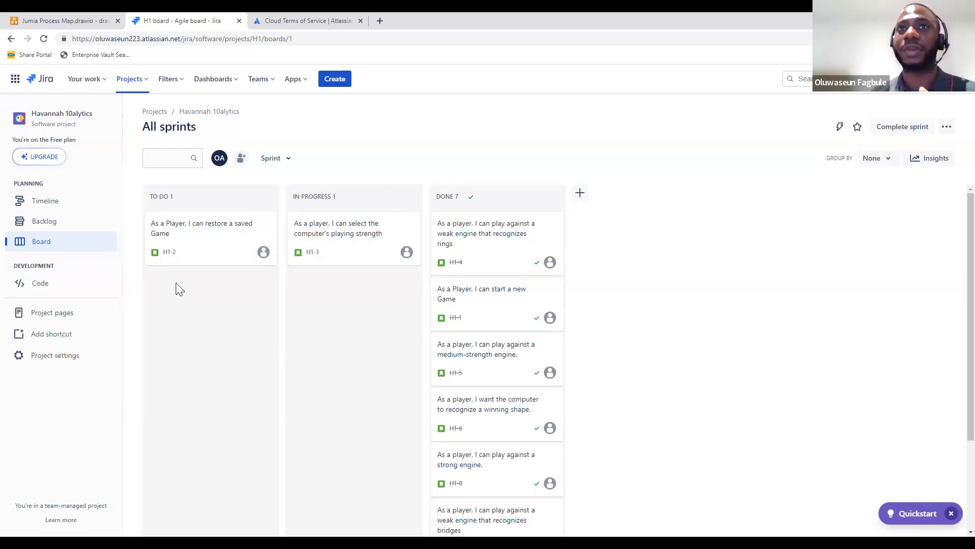
mouse_move(246, 257)
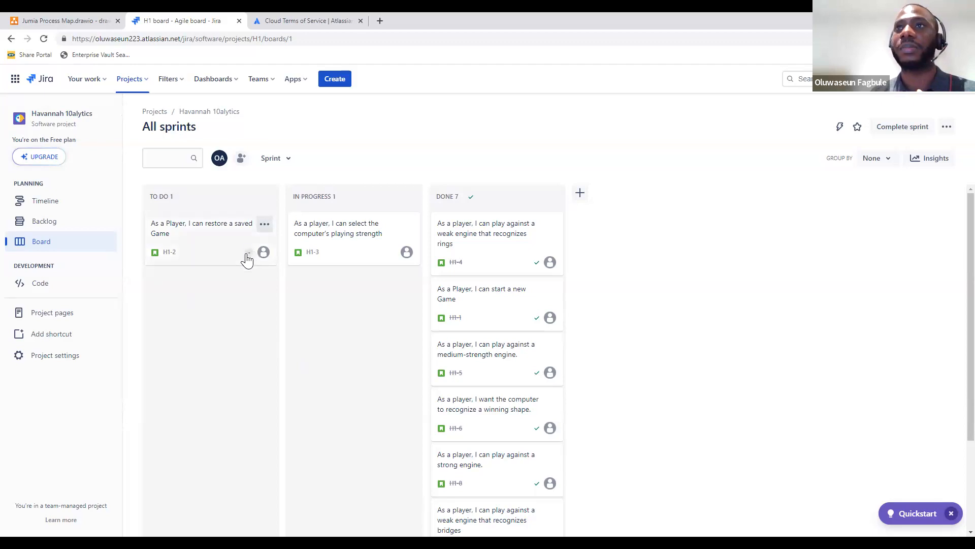
click(265, 226)
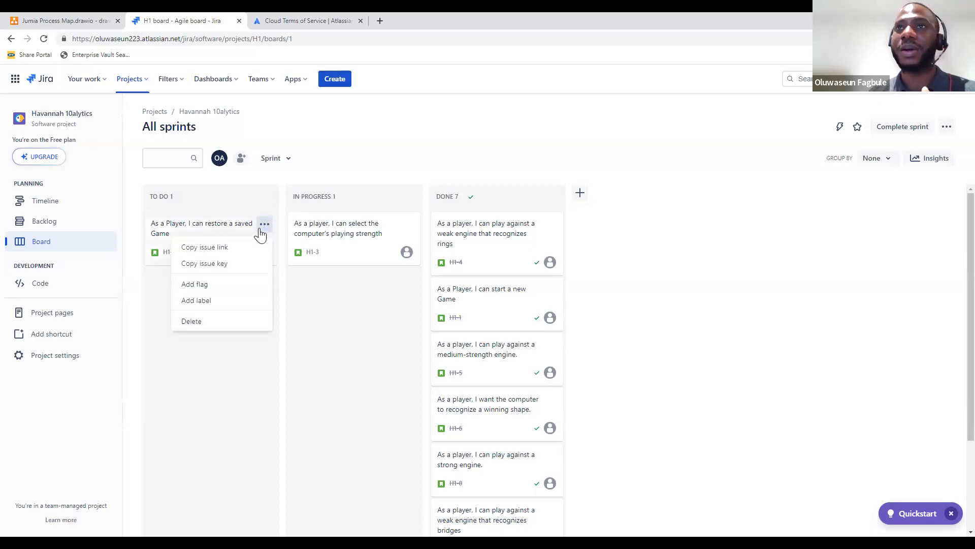
click(397, 167)
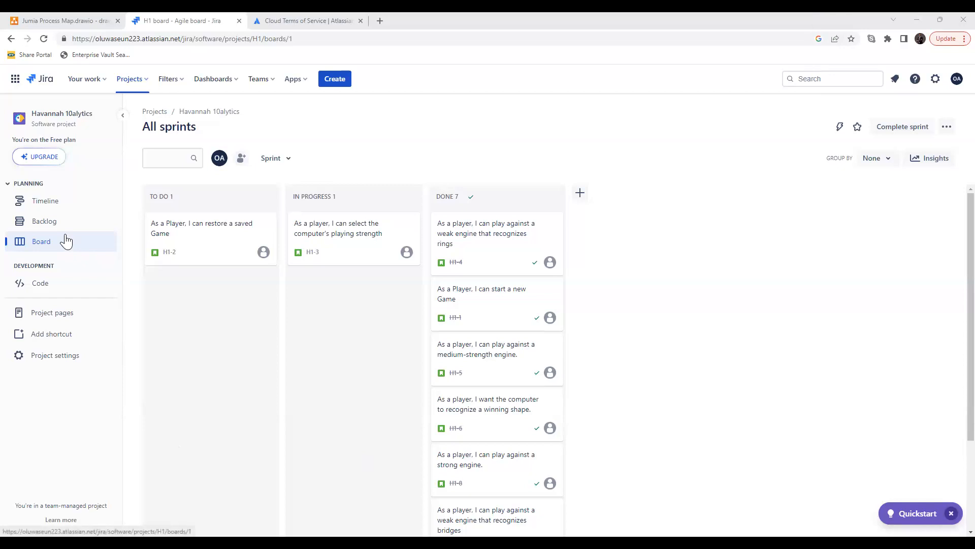
- Look through the project backlog to its end and permanently delete story H1-22 from it
click(50, 227)
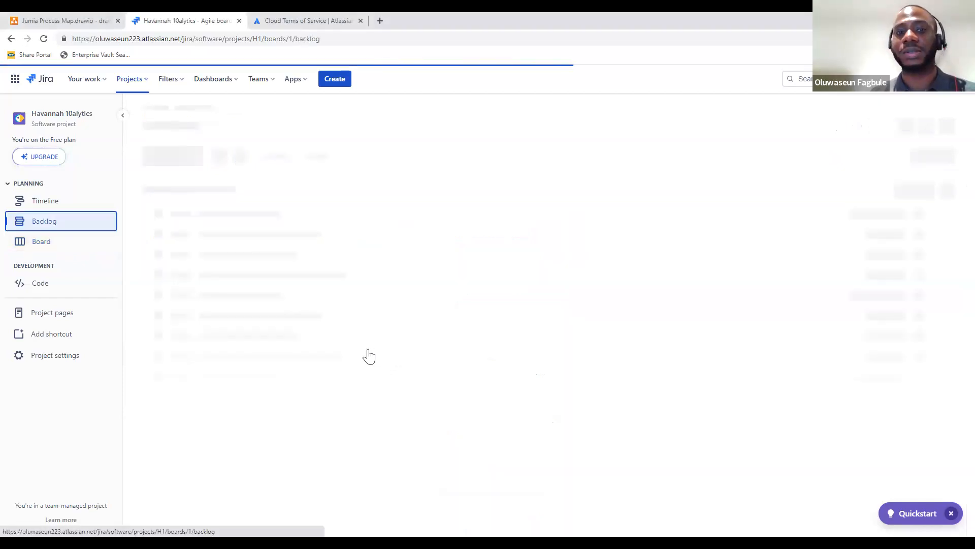
scroll(359, 354, down, 6)
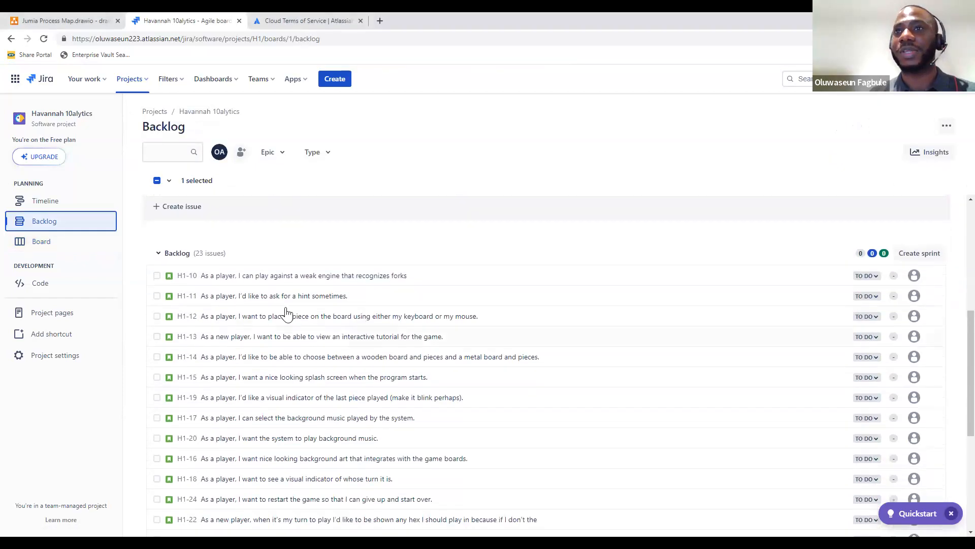
scroll(312, 317, down, 3)
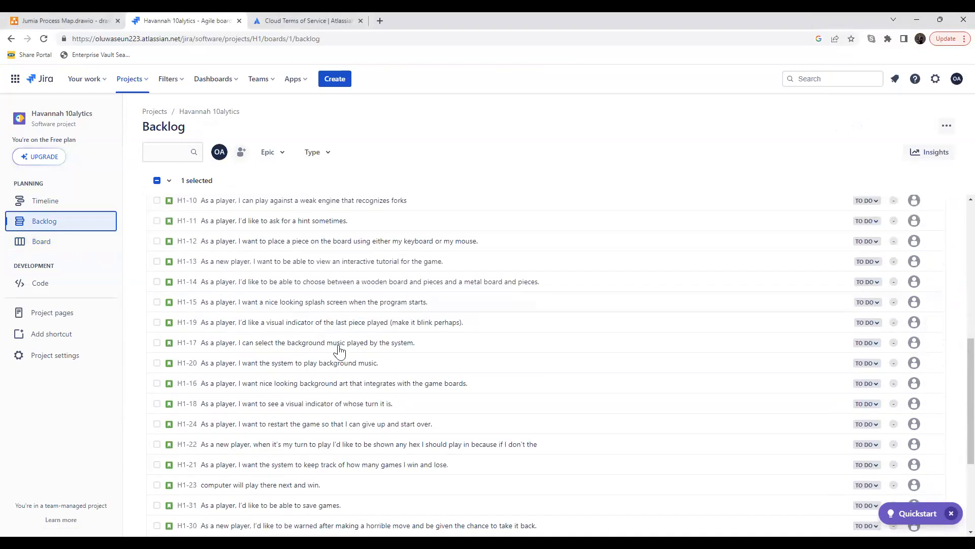
scroll(305, 340, up, 1)
scroll(257, 330, down, 4)
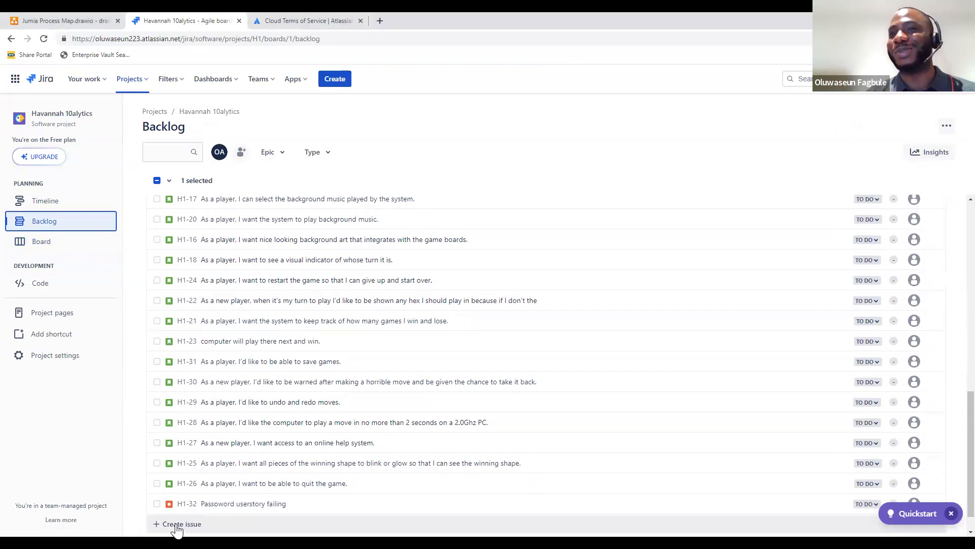
scroll(206, 473, down, 1)
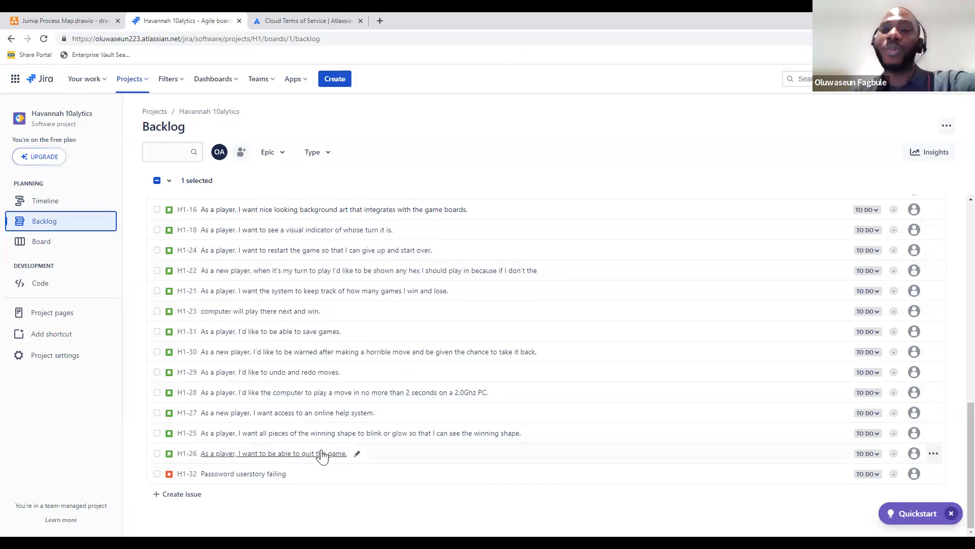
scroll(436, 321, up, 2)
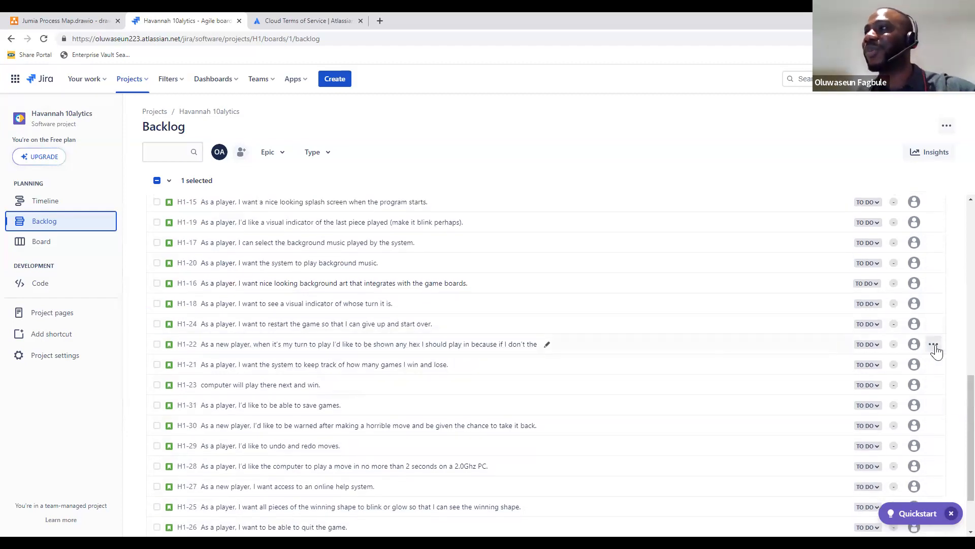
click(934, 345)
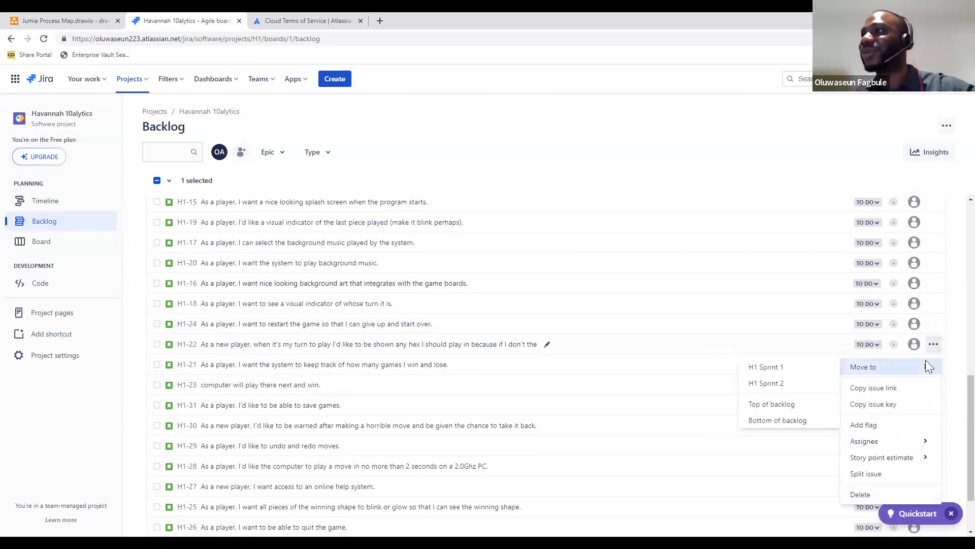
click(859, 494)
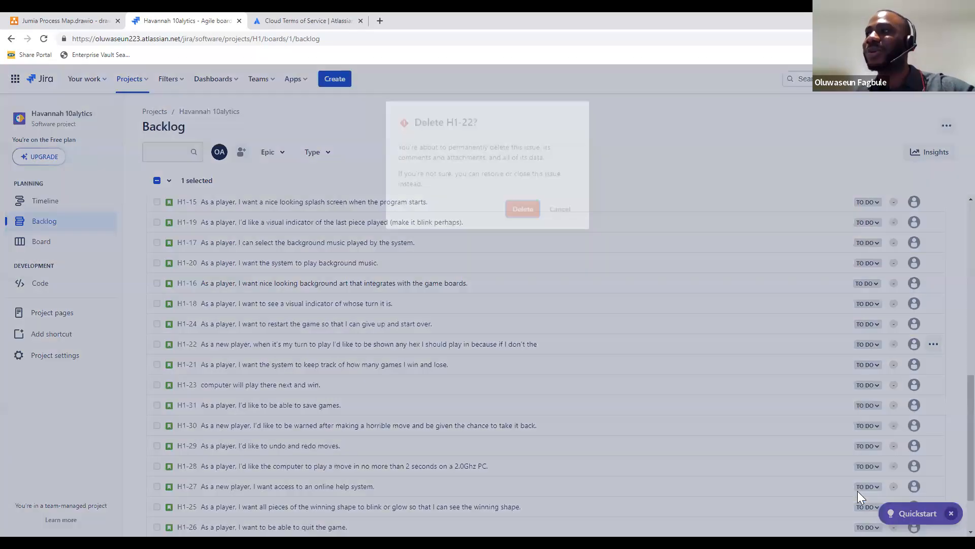
click(518, 204)
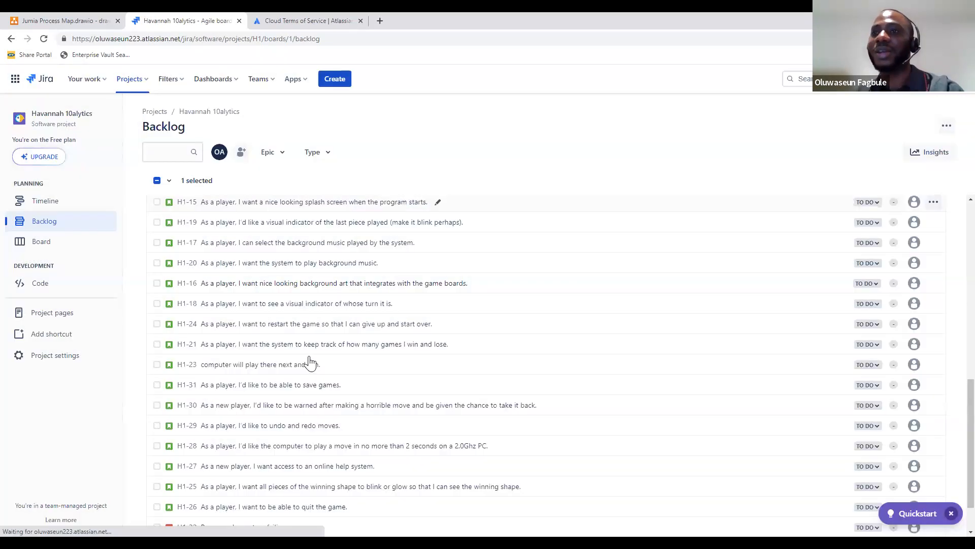